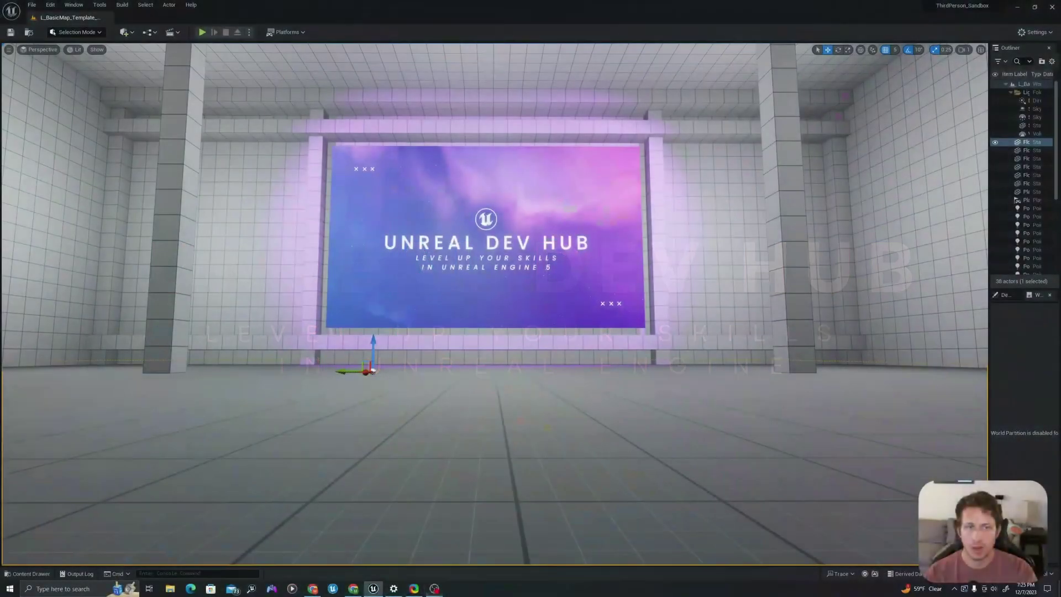
Step: Create an Actor Component blueprint named BPC_WidgetManagerComponent in the Timer folder
{"action": "key", "text": "ctrl+space"}
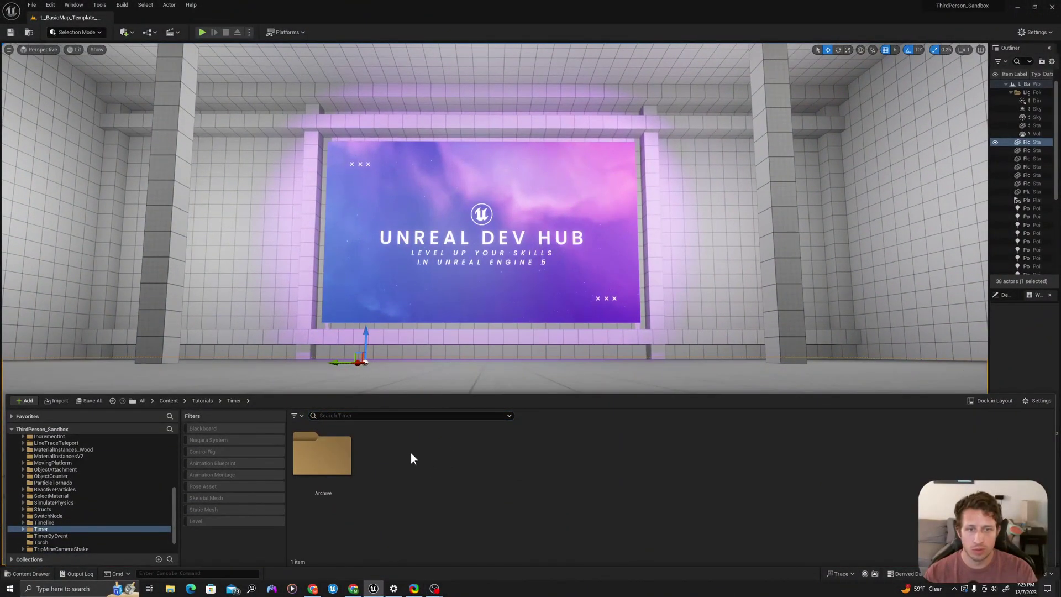
{"action": "left_click", "coordinate": [406, 463]}
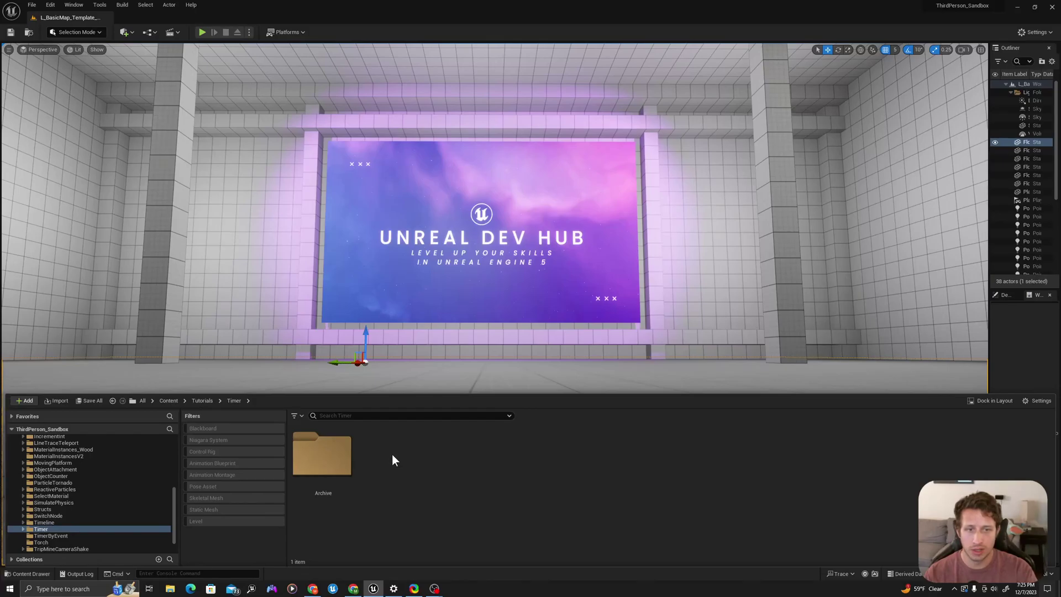
{"action": "right_click", "coordinate": [393, 460]}
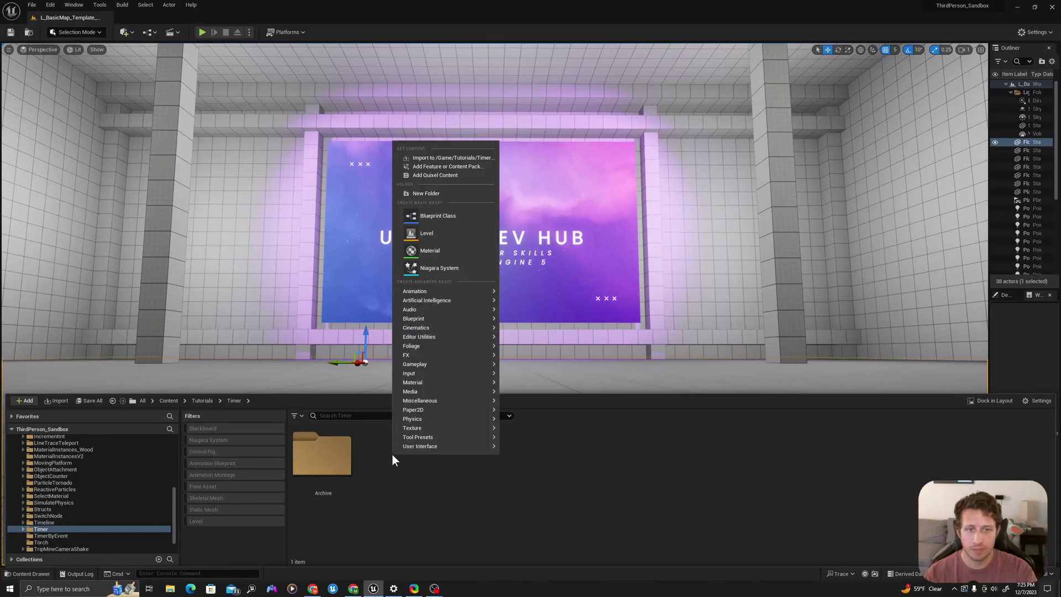
{"action": "left_click", "coordinate": [439, 217]}
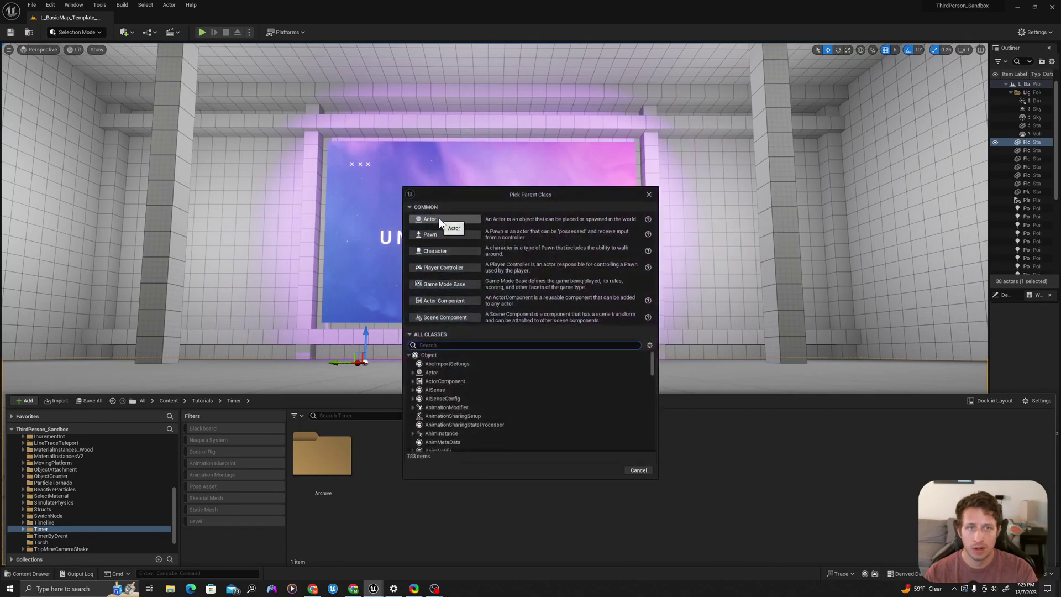
{"action": "left_click", "coordinate": [439, 301]}
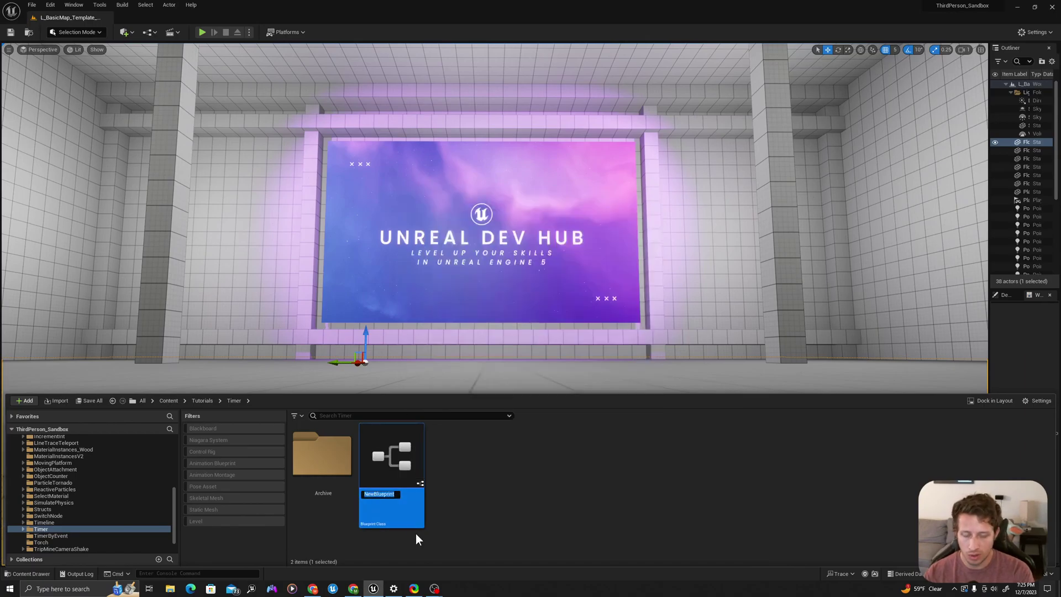
{"action": "type", "text": "BPC_"}
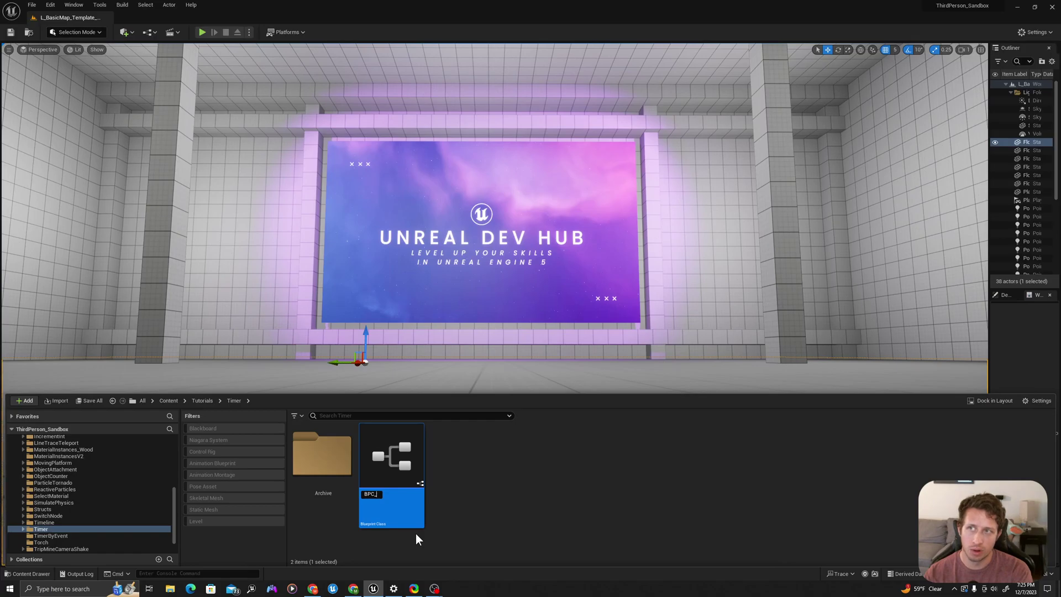
{"action": "type", "text": "WidgetManager"}
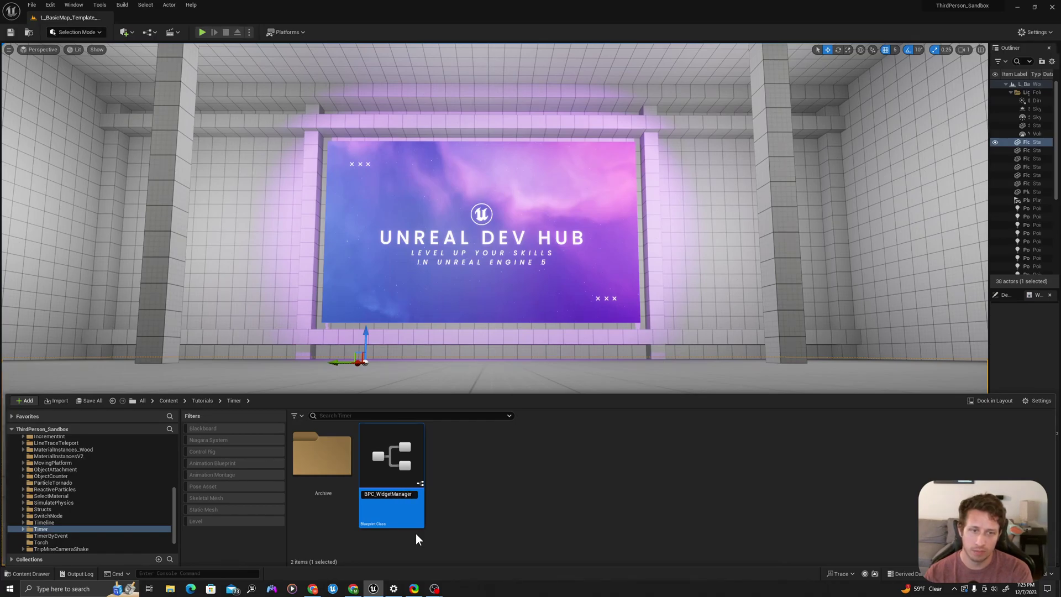
{"action": "type", "text": "Component"}
{"action": "key", "text": "Return"}
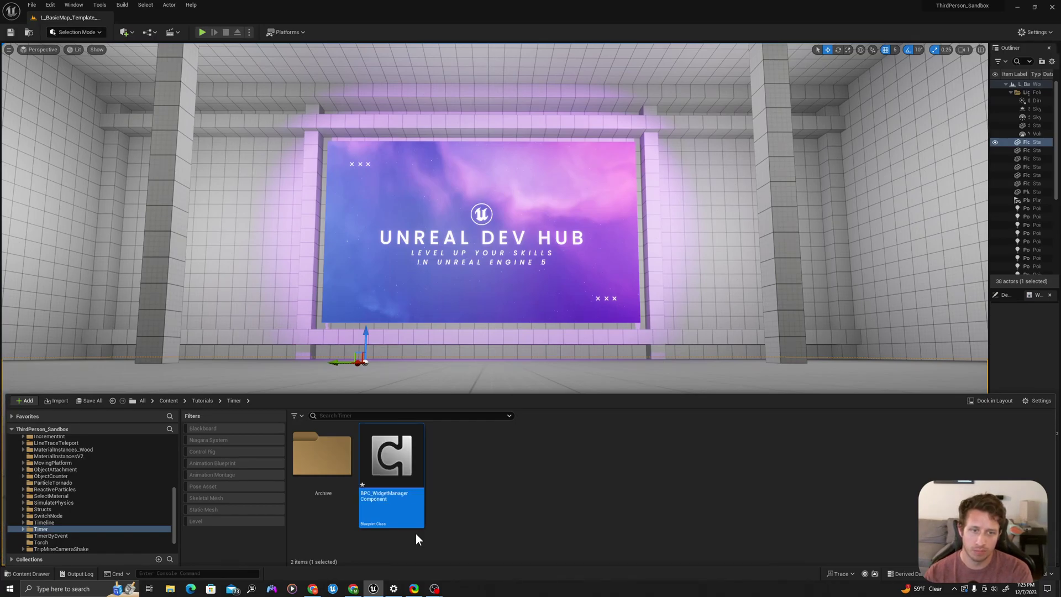
Step: Create a User Widget blueprint named WBP_TickingTimerUI in the Timer folder
{"action": "right_click", "coordinate": [461, 450]}
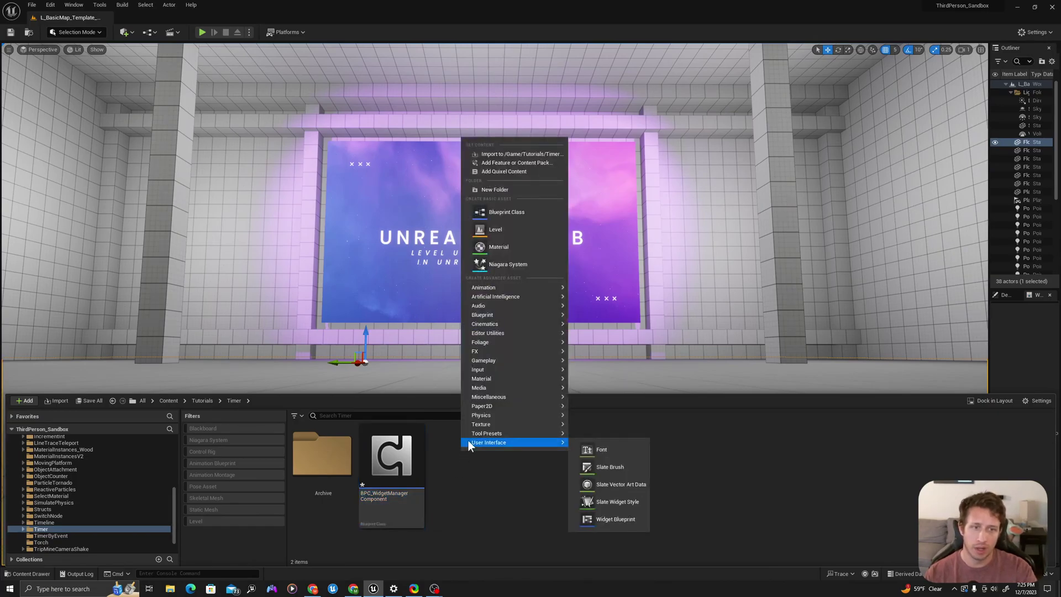
{"action": "mouse_move", "coordinate": [493, 442]}
{"action": "left_click", "coordinate": [615, 518]}
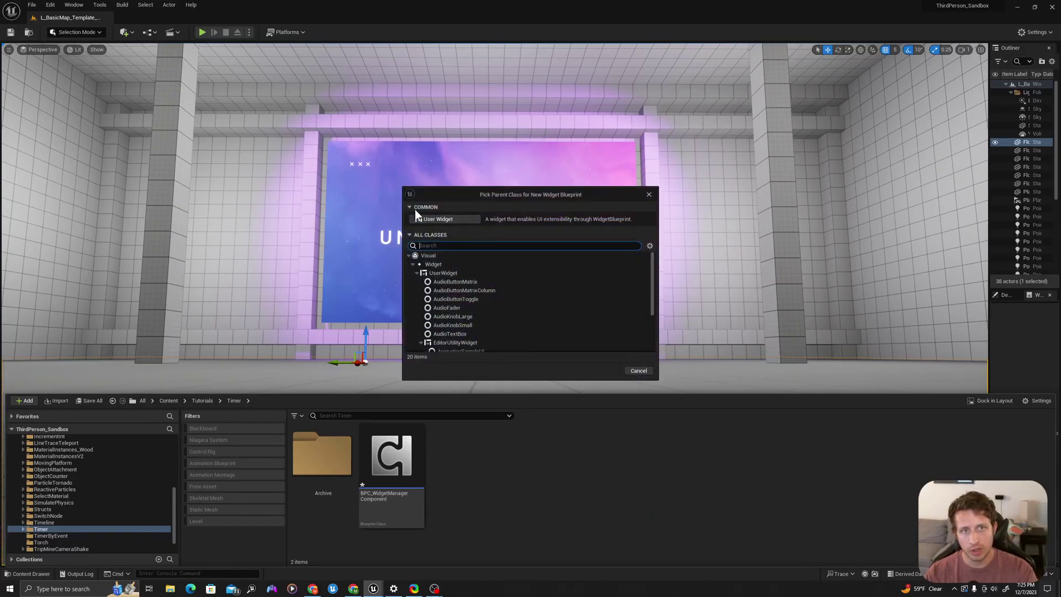
{"action": "left_click", "coordinate": [444, 218]}
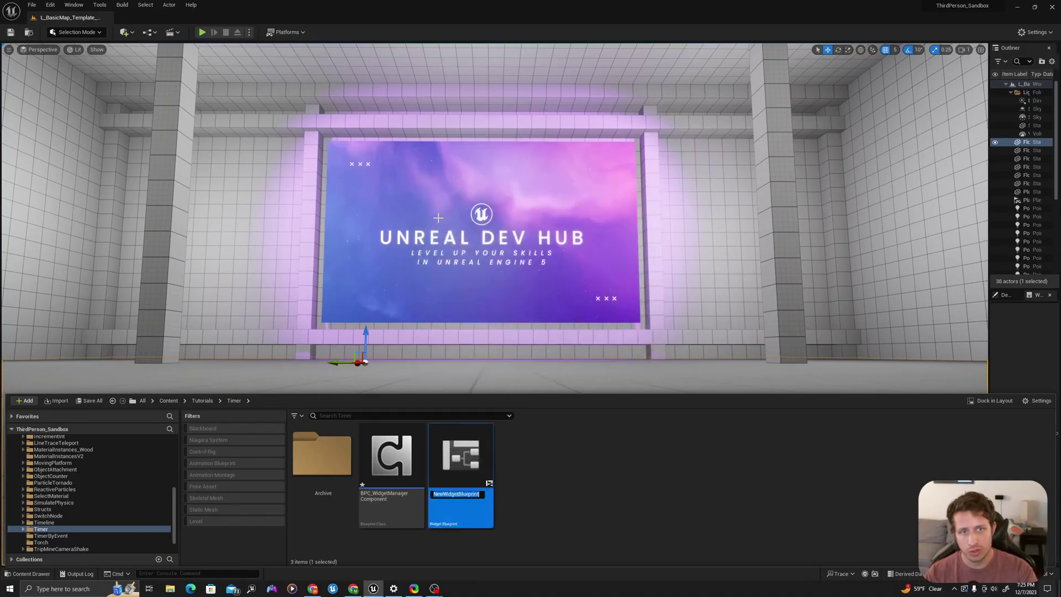
{"action": "type", "text": "WB"}
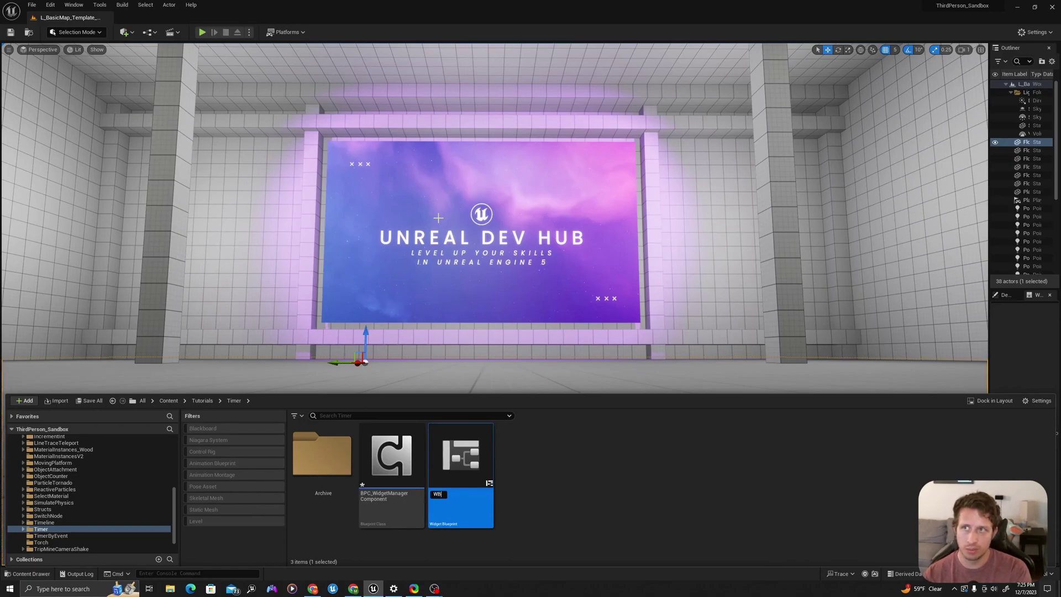
{"action": "type", "text": "P_Tickin"}
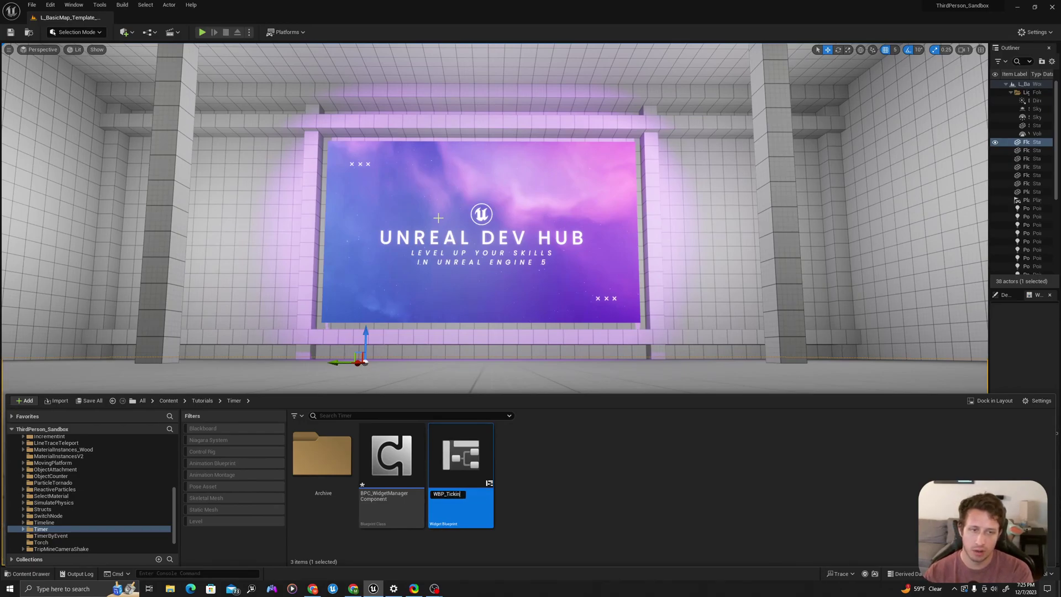
{"action": "type", "text": "gTimerUI"}
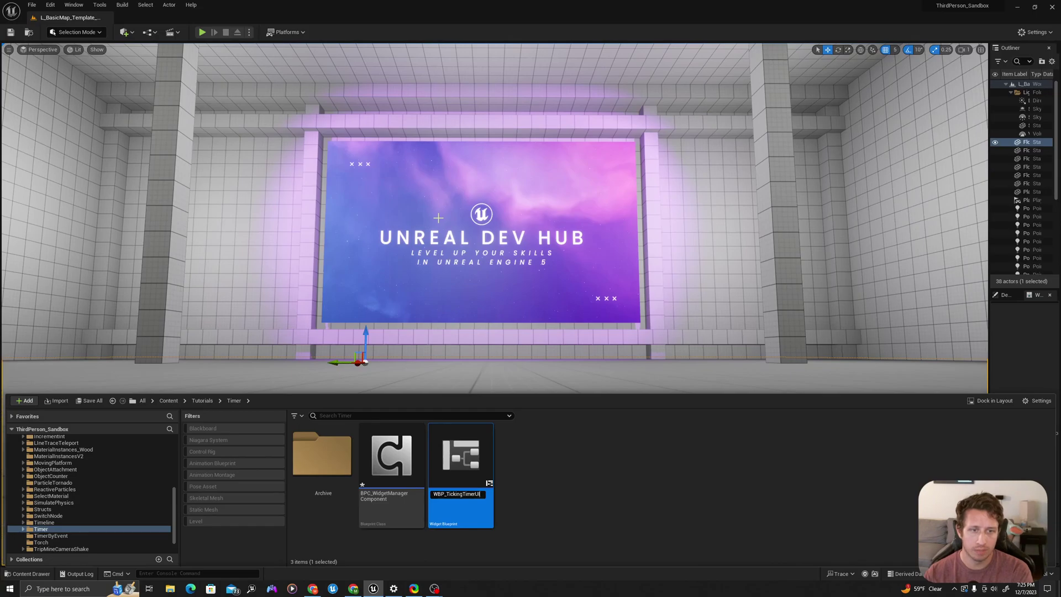
{"action": "key", "text": "Return"}
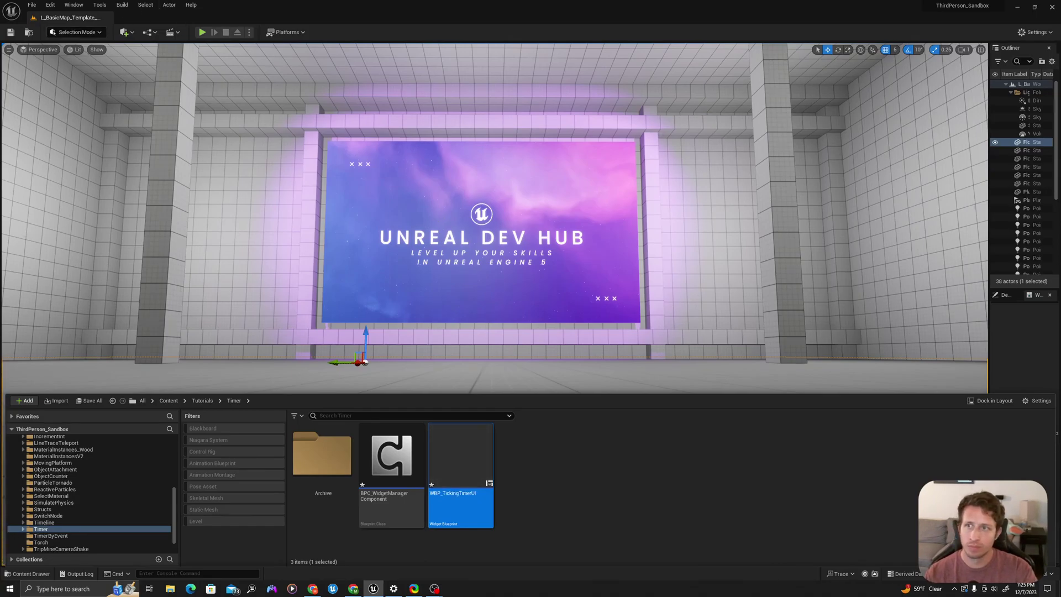
Step: In BPC_WidgetManagerComponent, add a Create Widget node for WBP_TickingTimerUI after Event Begin Play
{"action": "double_click", "coordinate": [389, 450]}
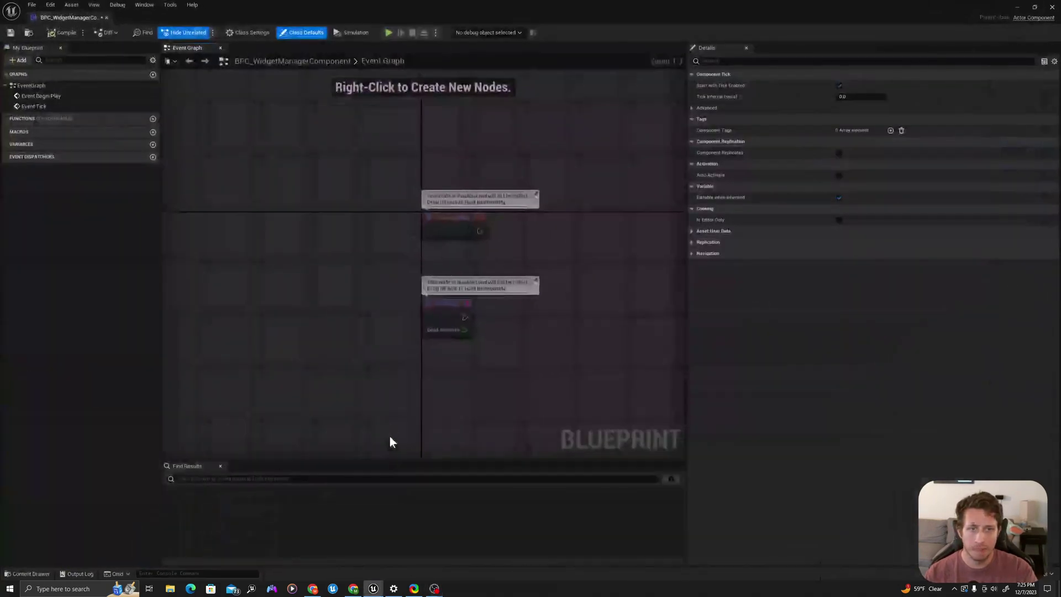
{"action": "right_click_drag", "start_coordinate": [562, 376], "coordinate": [362, 348]}
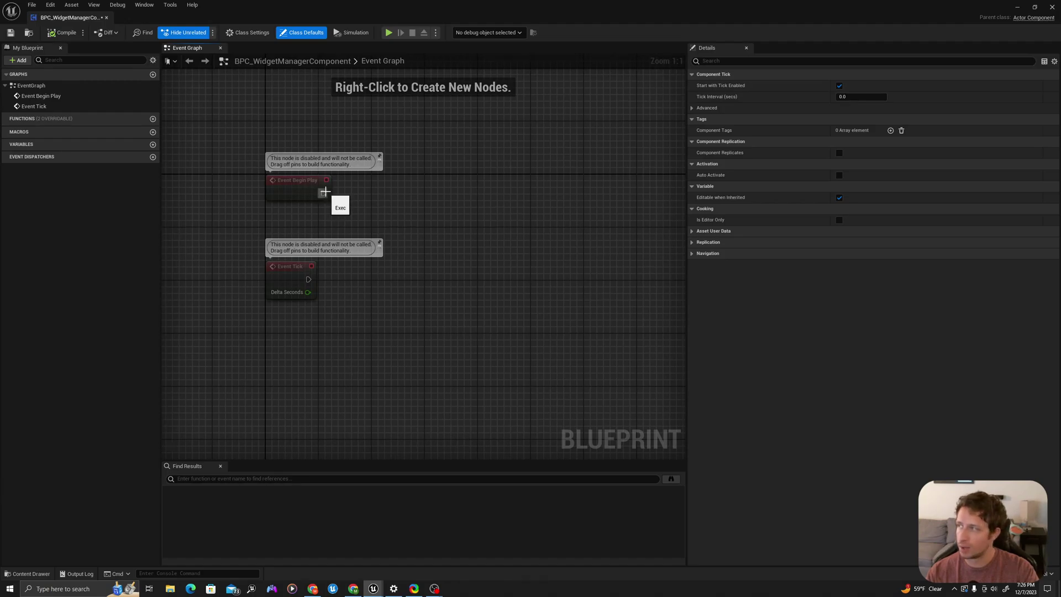
{"action": "left_click_drag", "start_coordinate": [324, 192], "coordinate": [417, 192]}
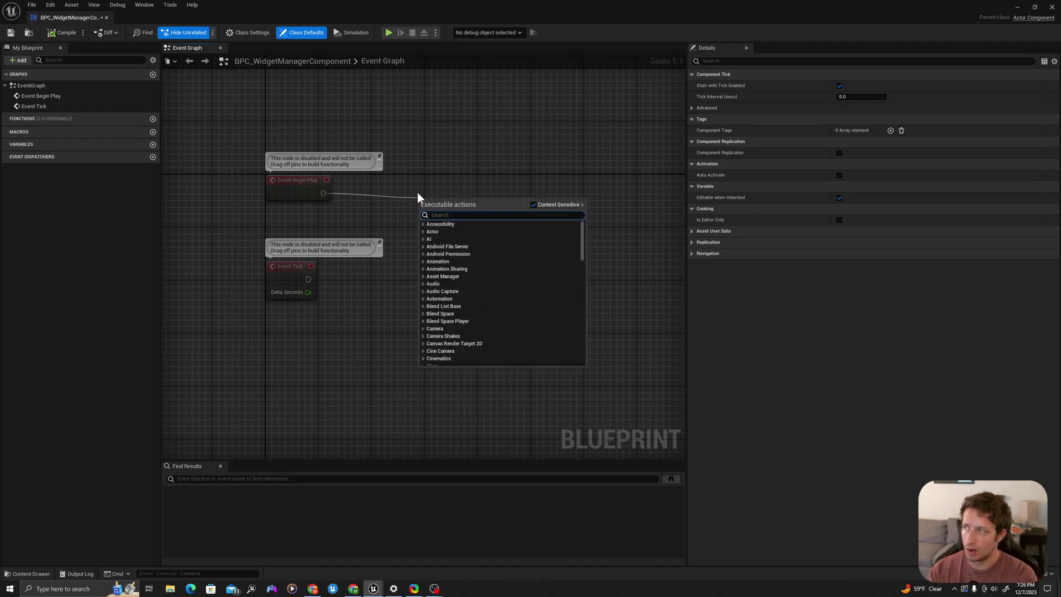
{"action": "type", "text": "creatate"}
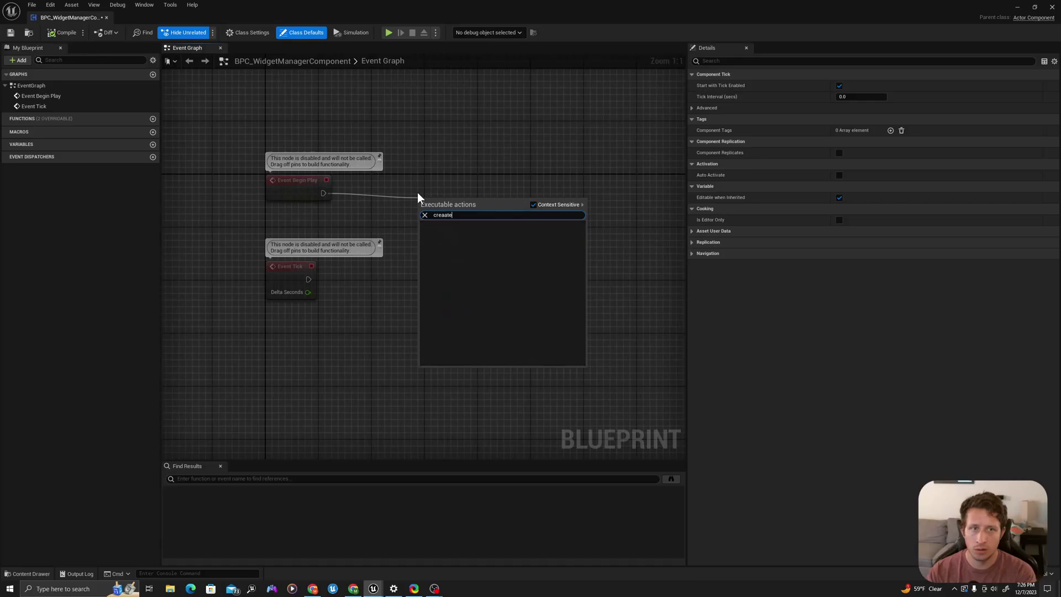
{"action": "key", "text": "BackSpace"}
{"action": "key", "text": "BackSpace"}
{"action": "key", "text": "BackSpace"}
{"action": "type", "text": "te widget"}
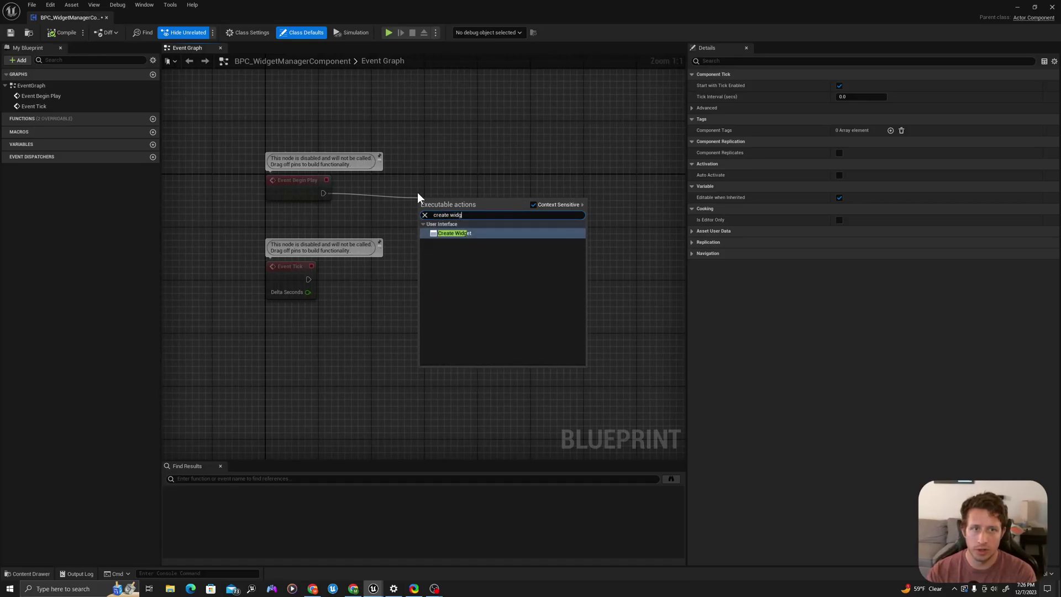
{"action": "key", "text": "Escape"}
{"action": "left_click_drag", "start_coordinate": [476, 205], "coordinate": [473, 186]}
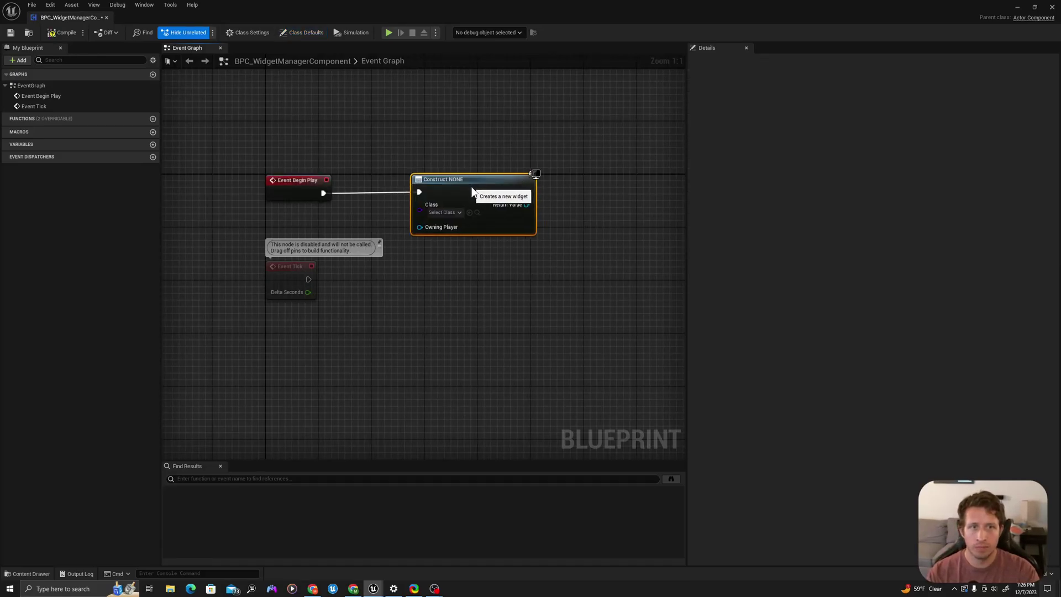
{"action": "key", "text": "ctrl+space"}
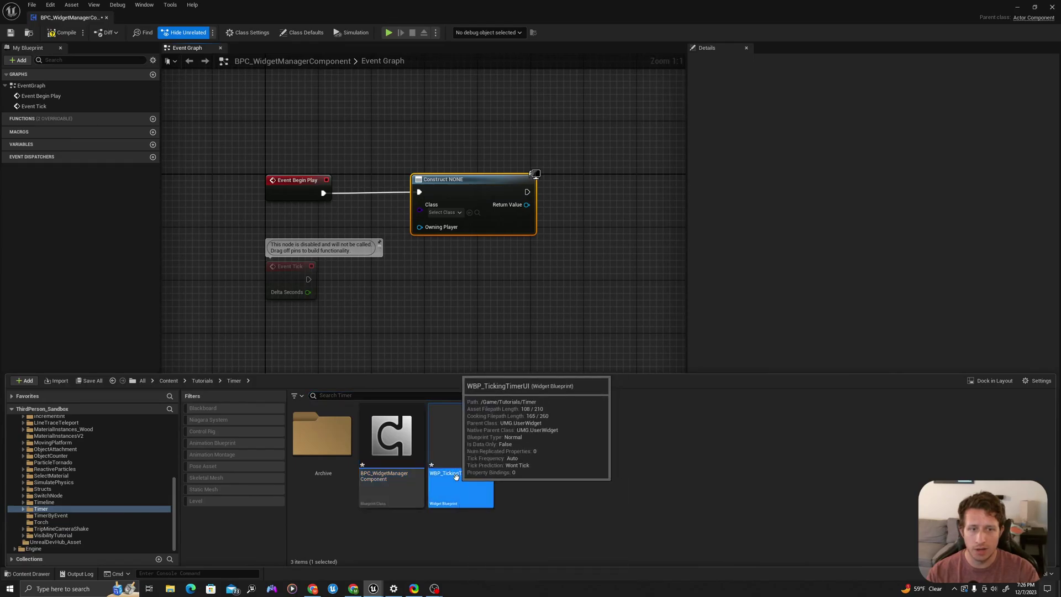
{"action": "left_click", "coordinate": [470, 213]}
{"action": "left_click", "coordinate": [462, 214]}
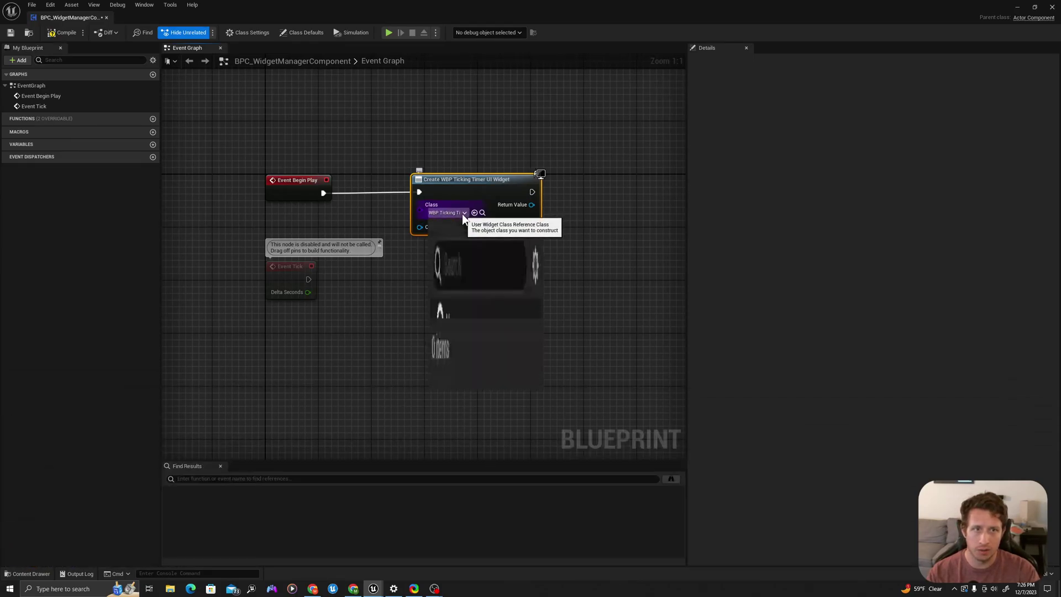
{"action": "left_click", "coordinate": [456, 376]}
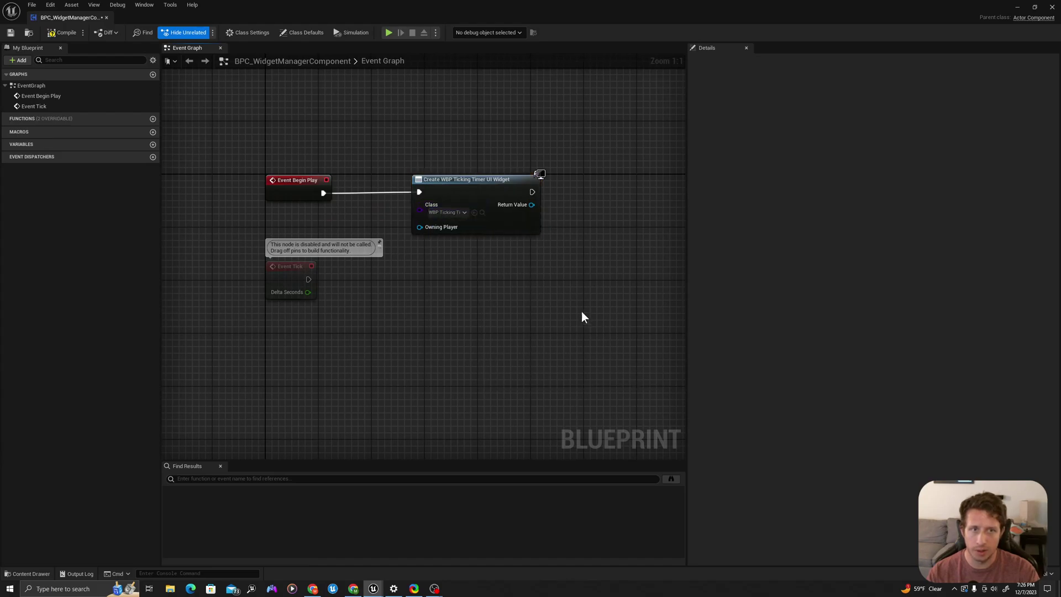
Step: Feed the created widget into an Add to Viewport node and save the component
{"action": "right_click_drag", "start_coordinate": [652, 230], "coordinate": [552, 241]}
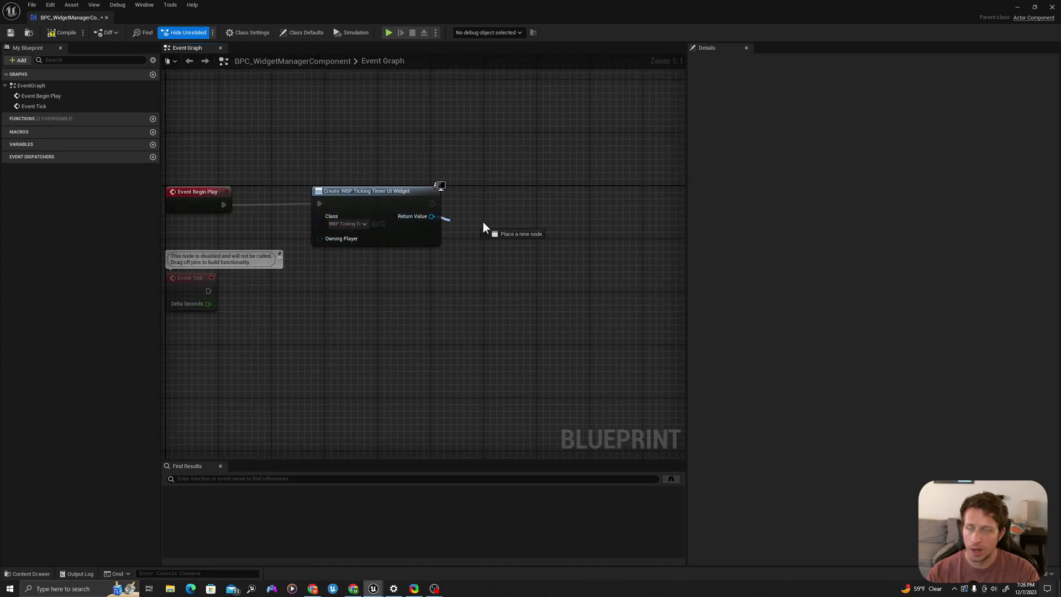
{"action": "left_click_drag", "start_coordinate": [431, 216], "coordinate": [486, 221]}
{"action": "type", "text": "add"}
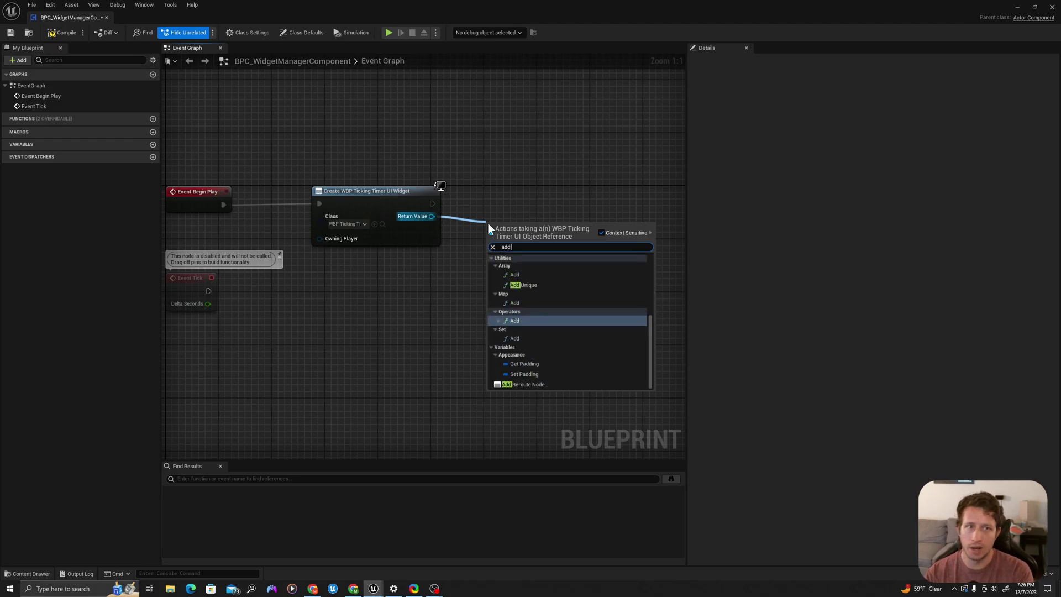
{"action": "type", "text": " to view"}
{"action": "key", "text": "Return"}
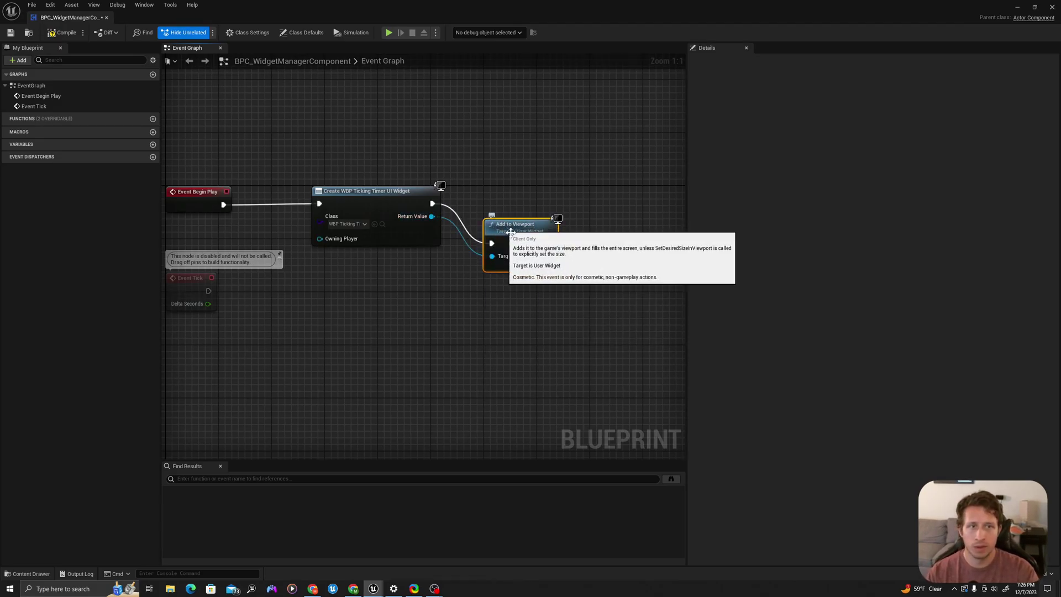
{"action": "left_click_drag", "start_coordinate": [509, 200], "coordinate": [497, 194]}
{"action": "left_click", "coordinate": [347, 194]}
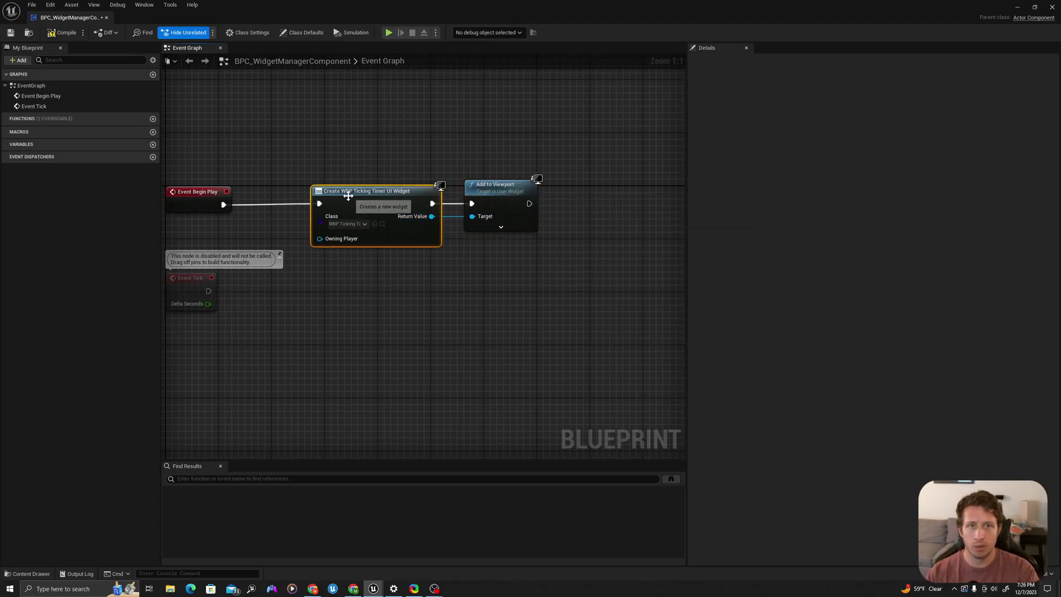
{"action": "left_click", "coordinate": [515, 189]}
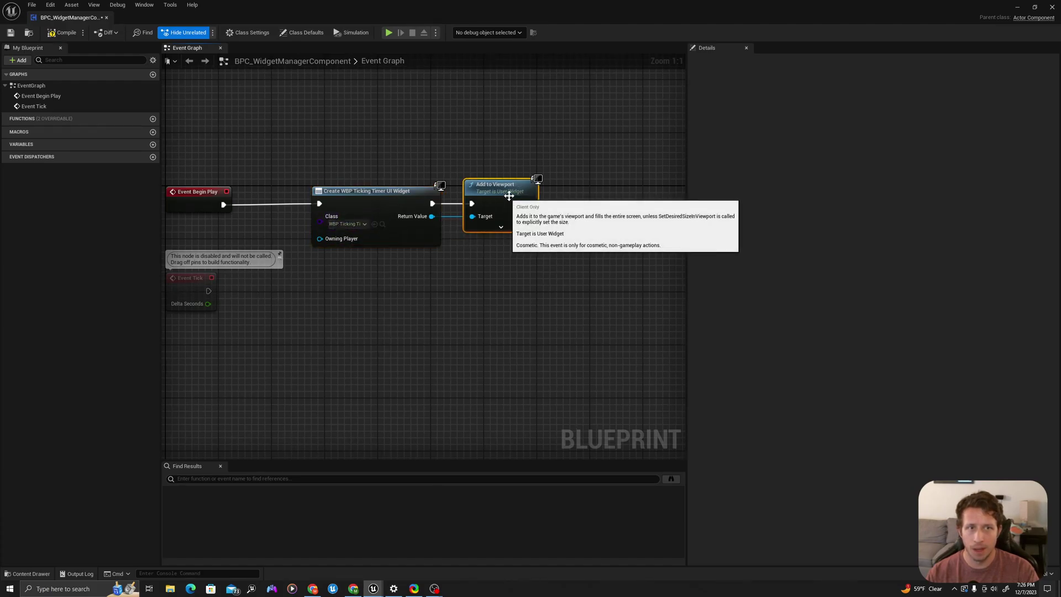
{"action": "right_click_drag", "start_coordinate": [424, 308], "coordinate": [468, 299]}
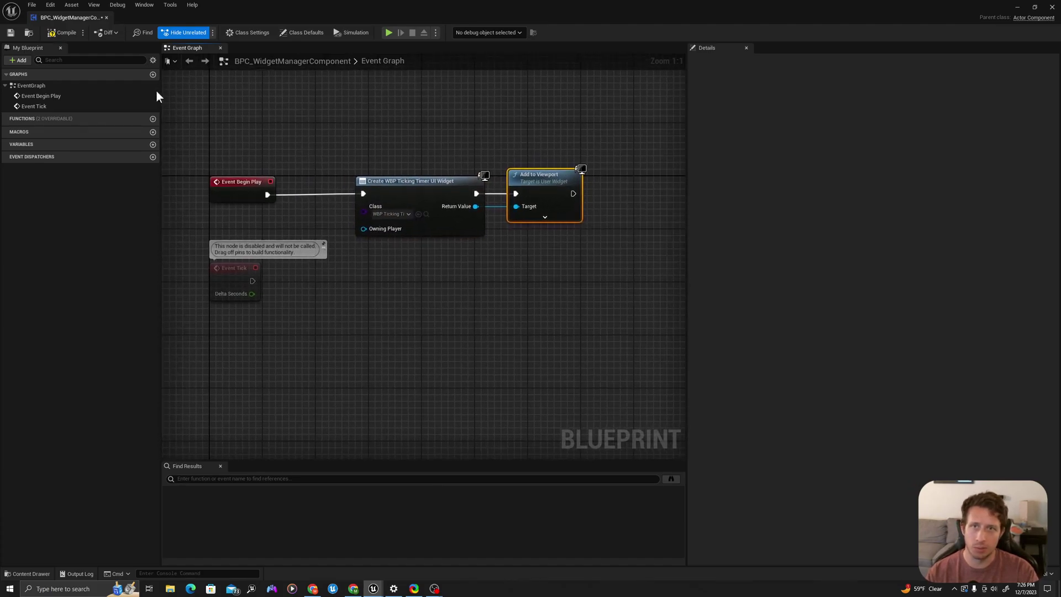
{"action": "left_click", "coordinate": [54, 32]}
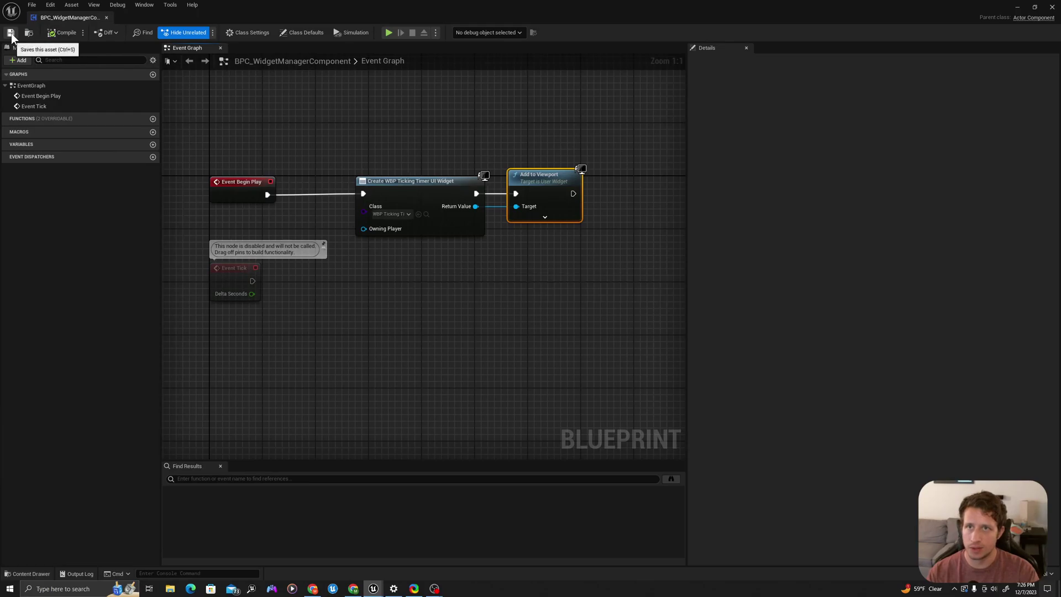
{"action": "left_click", "coordinate": [11, 32]}
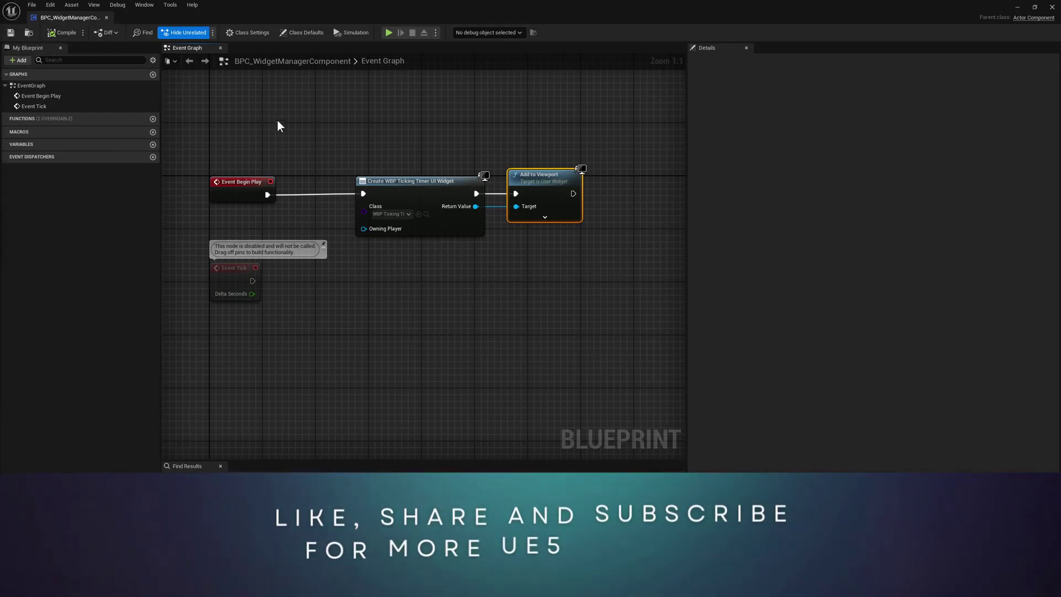
Step: Find and open the BP_ThirdPersonCharacter blueprint from the content browser
{"action": "right_click_drag", "start_coordinate": [284, 123], "coordinate": [308, 127]}
{"action": "key", "text": "ctrl+space"}
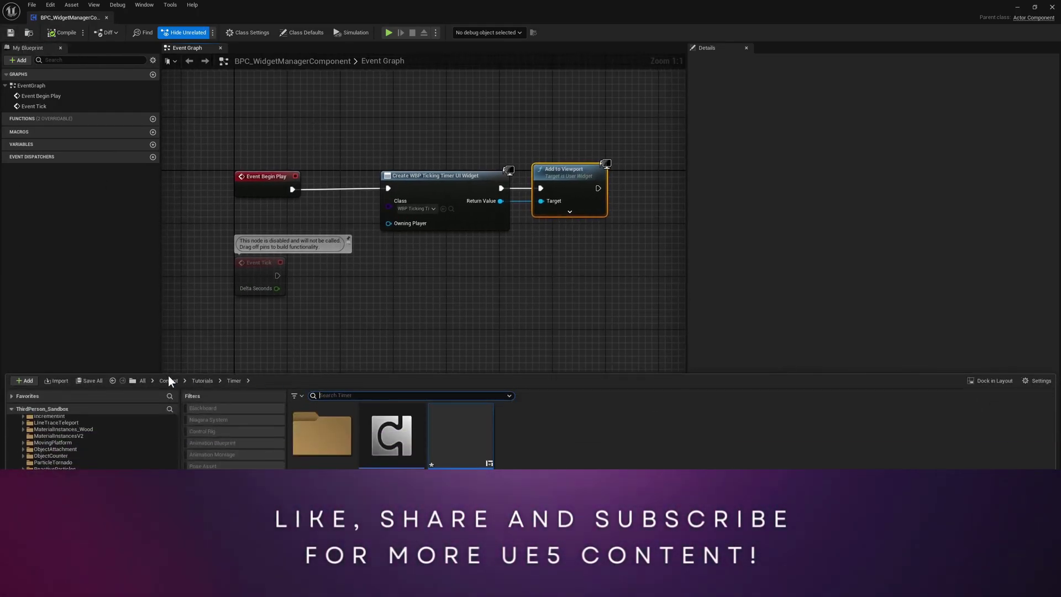
{"action": "left_click", "coordinate": [371, 396]}
{"action": "type", "text": "third"}
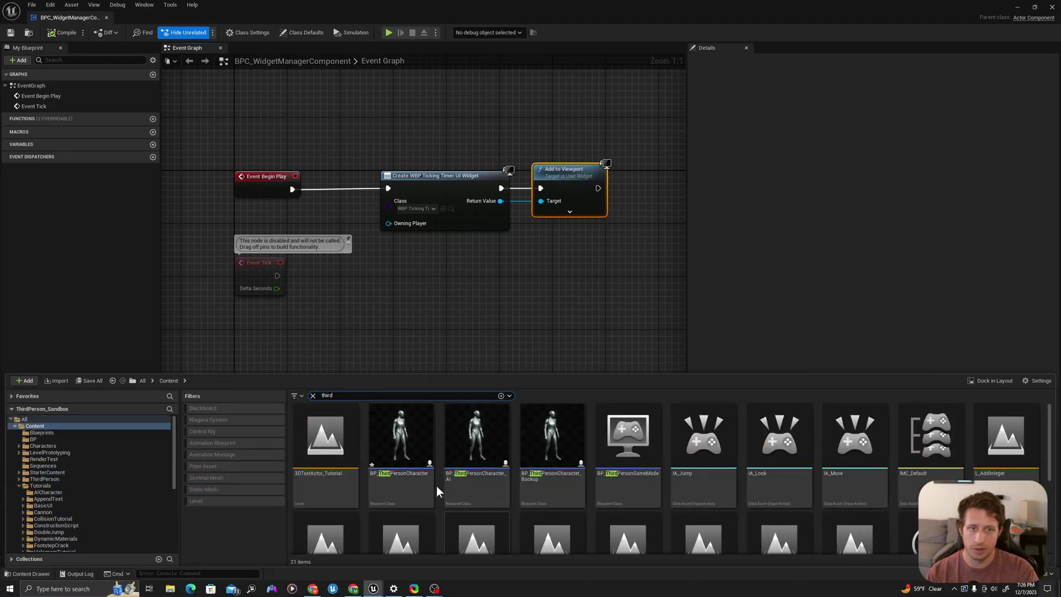
{"action": "left_click", "coordinate": [405, 431]}
{"action": "key", "text": "ctrl+space"}
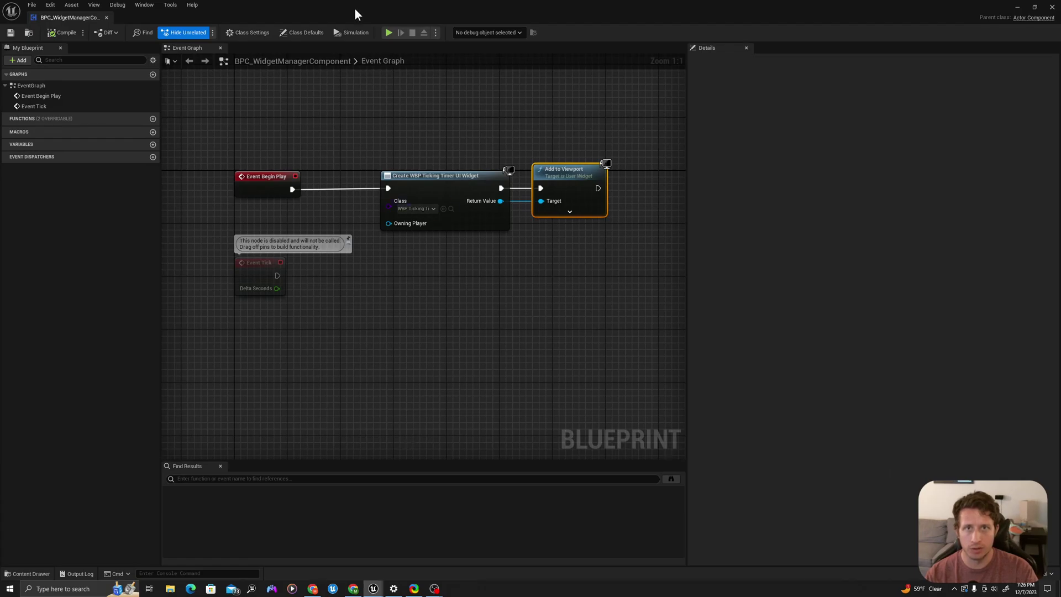
{"action": "left_click", "coordinate": [258, 18]}
{"action": "left_click", "coordinate": [172, 20]}
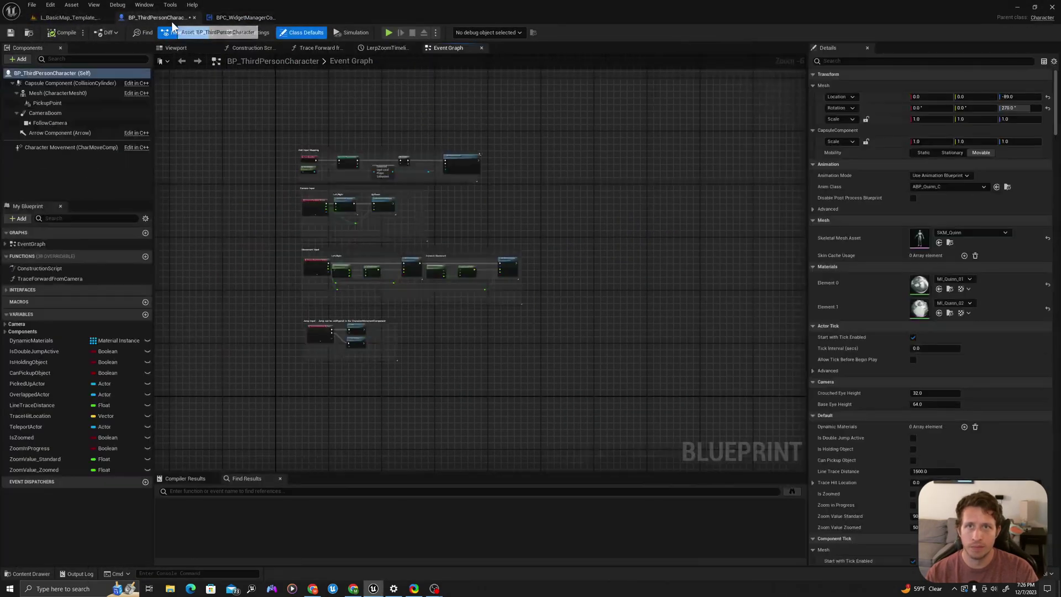
Step: Add BPC_WidgetManagerComponent to the character's components
{"action": "left_click", "coordinate": [17, 60]}
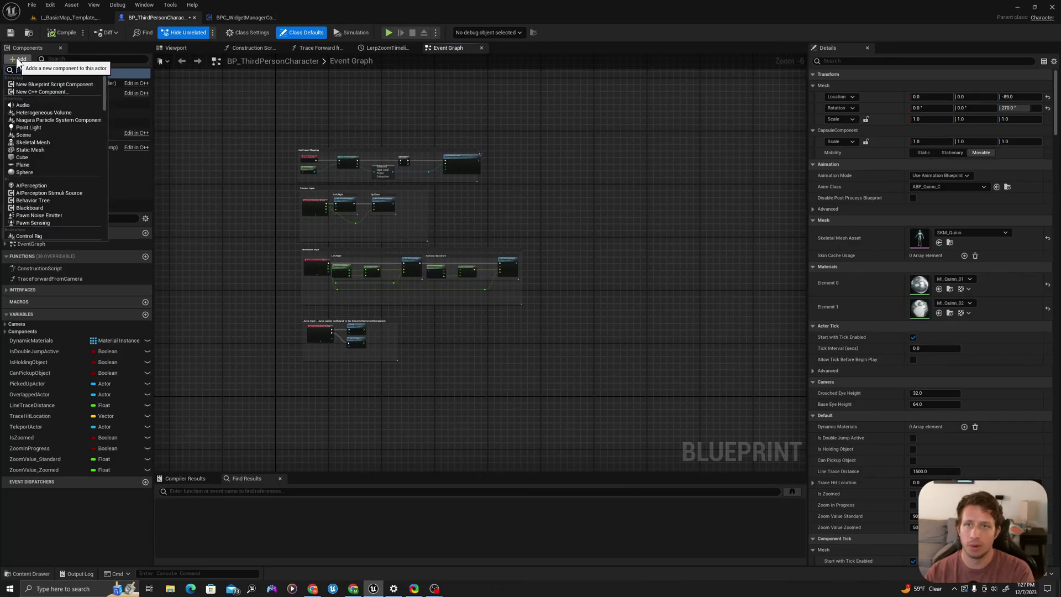
{"action": "type", "text": "widget"}
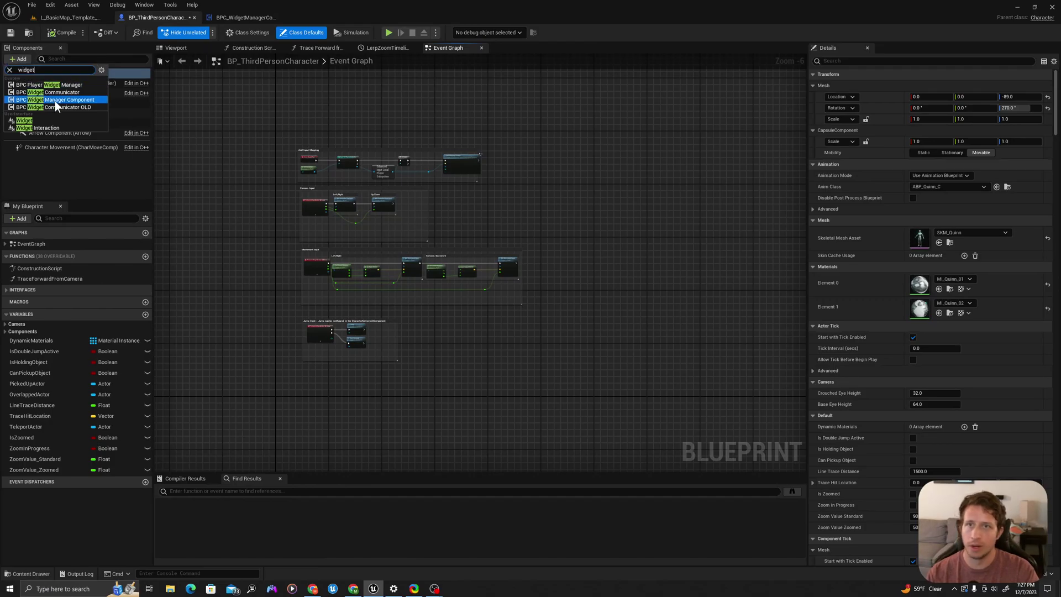
{"action": "left_click", "coordinate": [64, 99]}
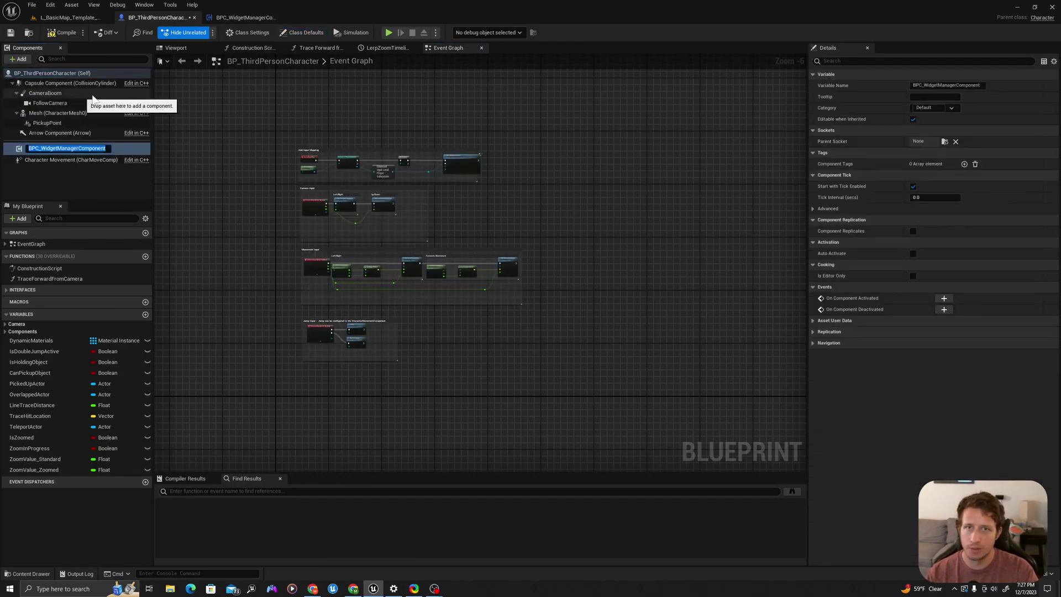
{"action": "key", "text": "Return"}
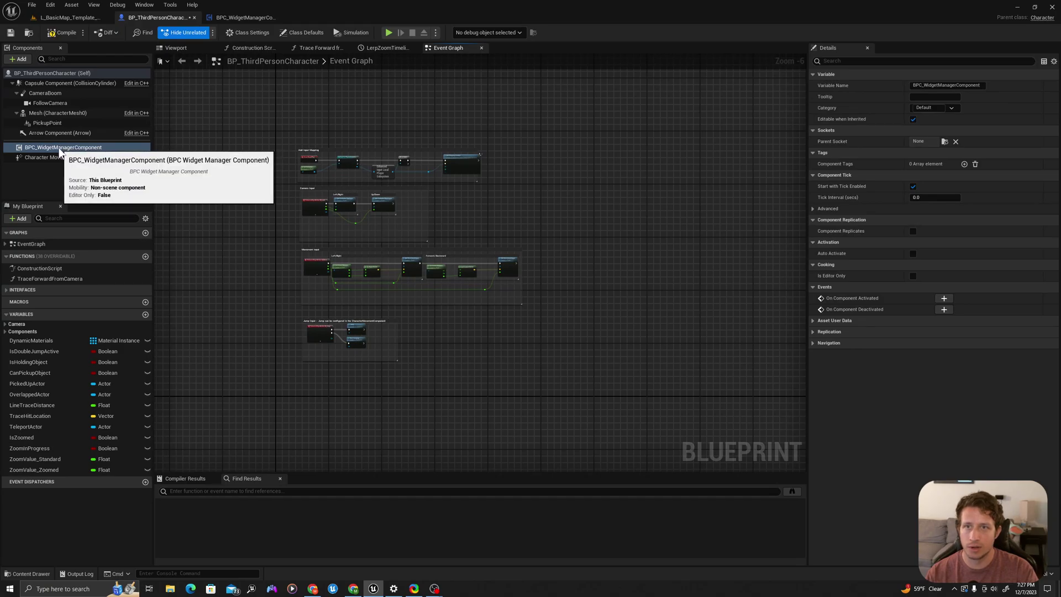
Step: Compile the character and review the widget manager's Begin Play nodes
{"action": "left_click", "coordinate": [61, 32]}
{"action": "left_click", "coordinate": [251, 18]}
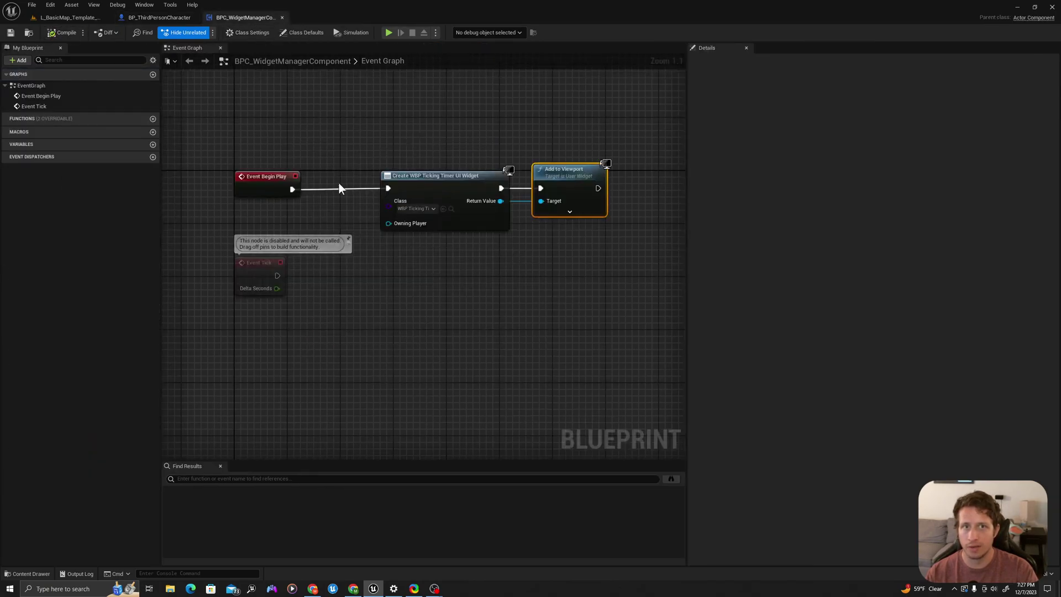
{"action": "left_click", "coordinate": [259, 192]}
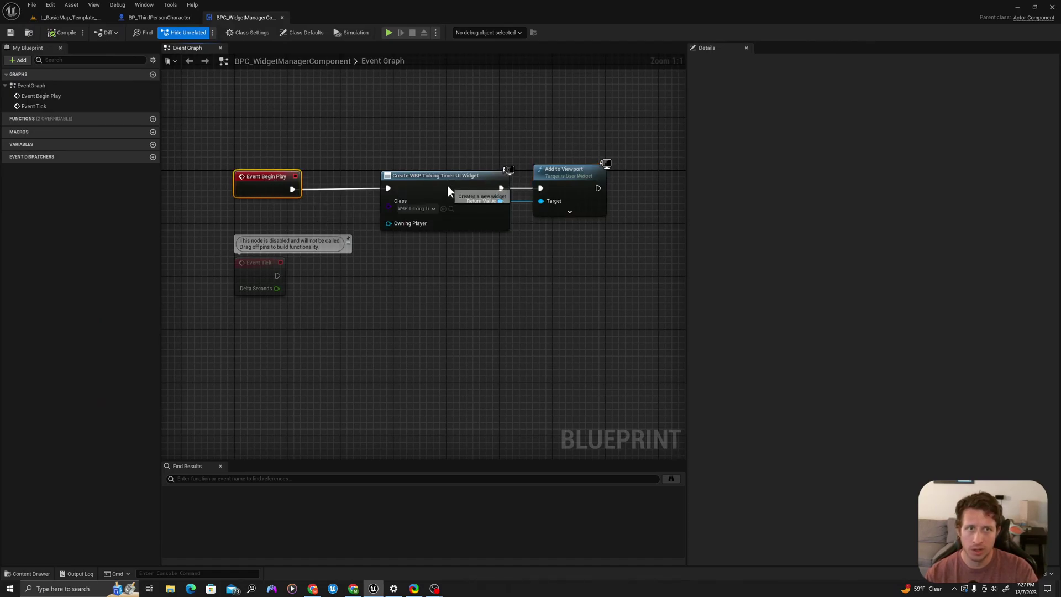
{"action": "left_click", "coordinate": [449, 192]}
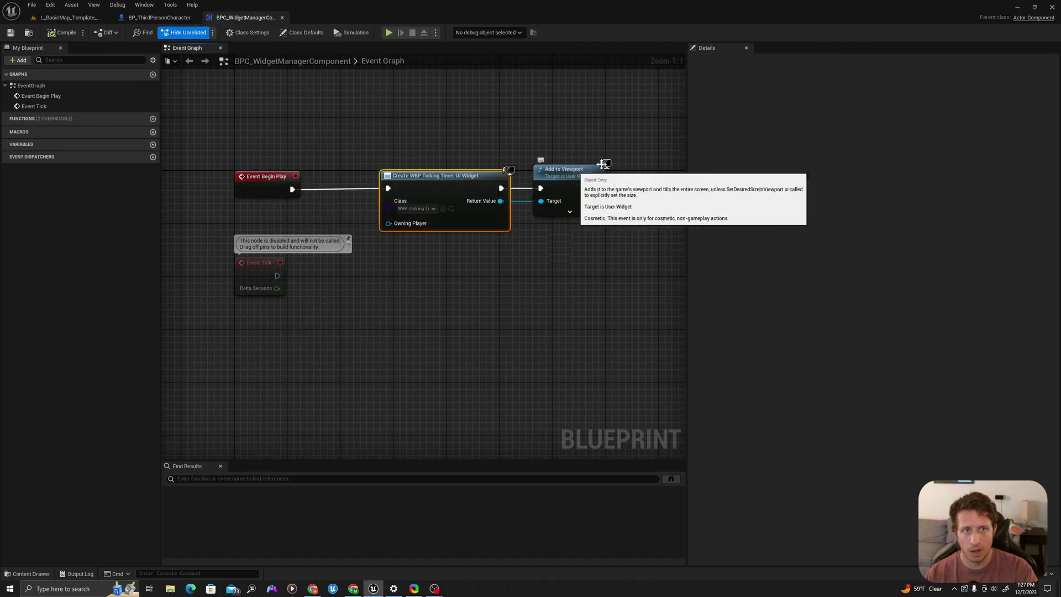
{"action": "left_click_drag", "start_coordinate": [603, 165], "coordinate": [417, 247]}
{"action": "left_click", "coordinate": [324, 177]}
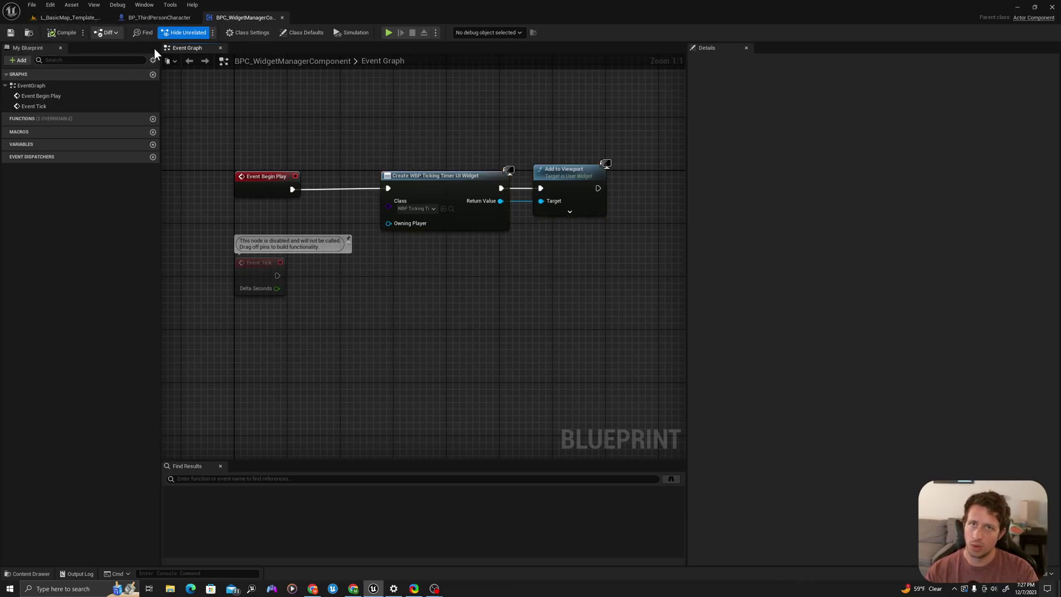
Step: Open WBP_TickingTimerUI from the Timer tutorials folder
{"action": "right_click_drag", "start_coordinate": [264, 101], "coordinate": [242, 71]}
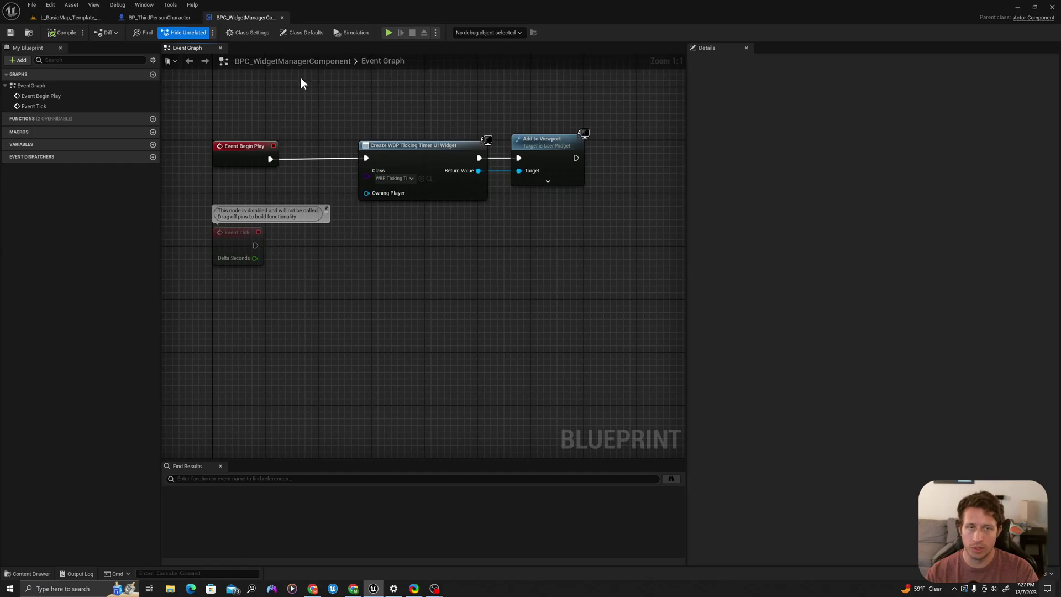
{"action": "key", "text": "ctrl+space"}
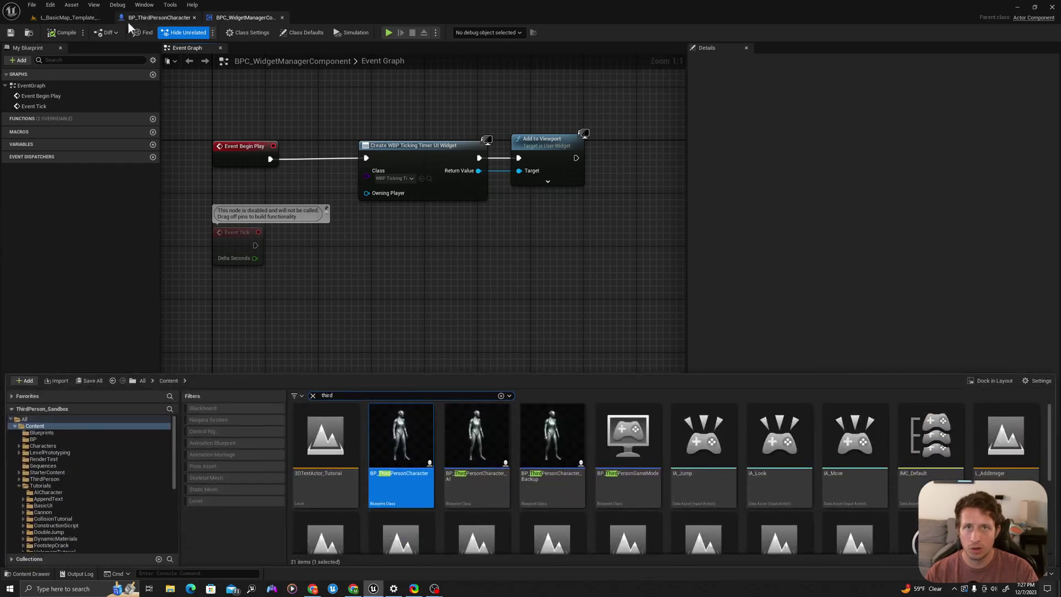
{"action": "left_click", "coordinate": [29, 32]}
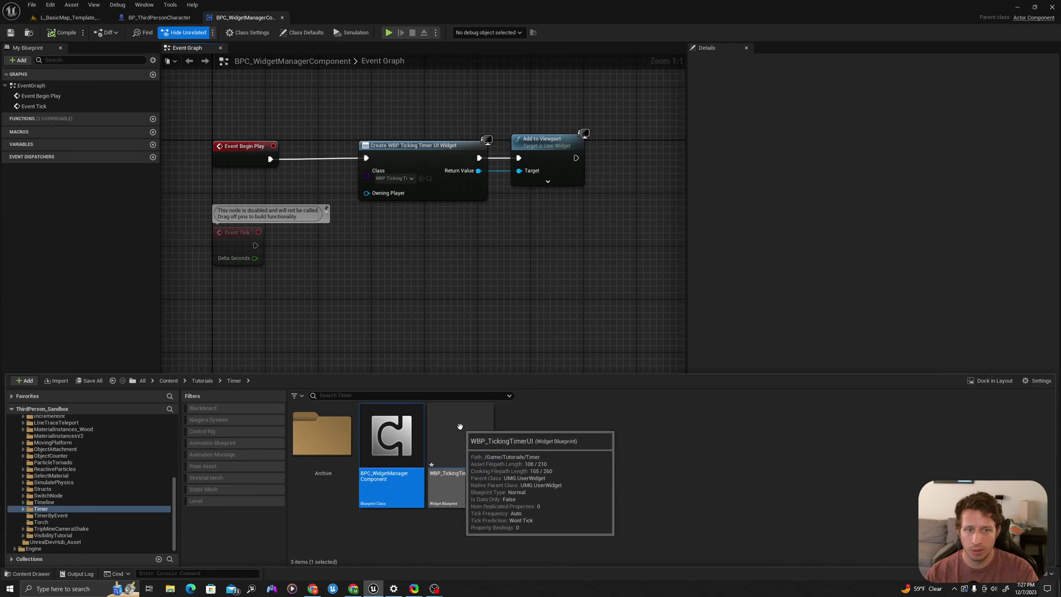
{"action": "double_click", "coordinate": [460, 427]}
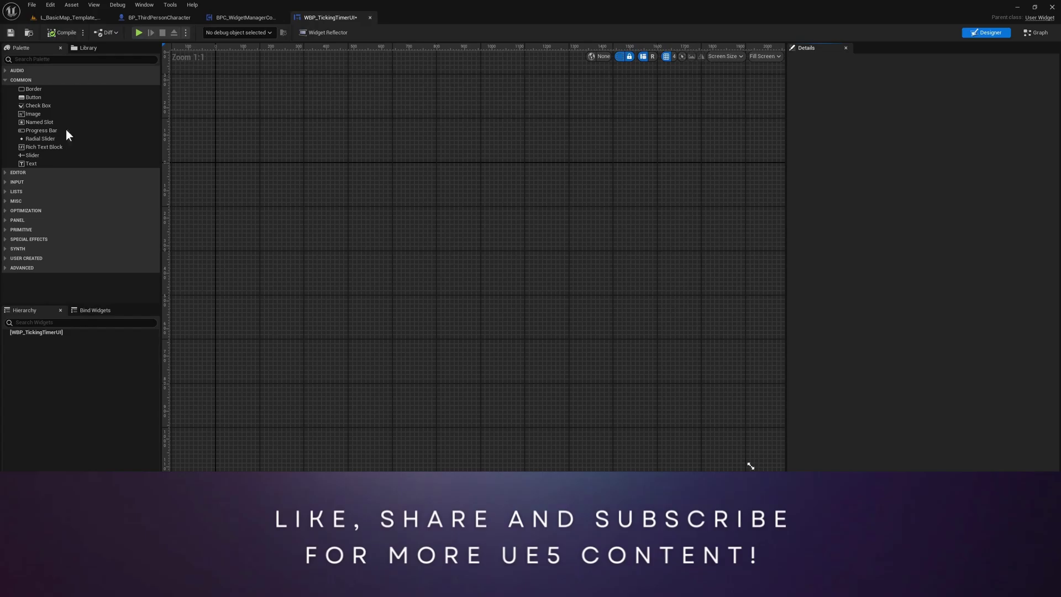
Step: Add a Canvas Panel to the widget hierarchy with an Overlay inside it
{"action": "mouse_move", "coordinate": [34, 48]}
{"action": "left_mouse_down"}
{"action": "mouse_move", "coordinate": [34, 63]}
{"action": "mouse_move", "coordinate": [86, 51]}
{"action": "left_mouse_up"}
{"action": "left_click", "coordinate": [31, 48]}
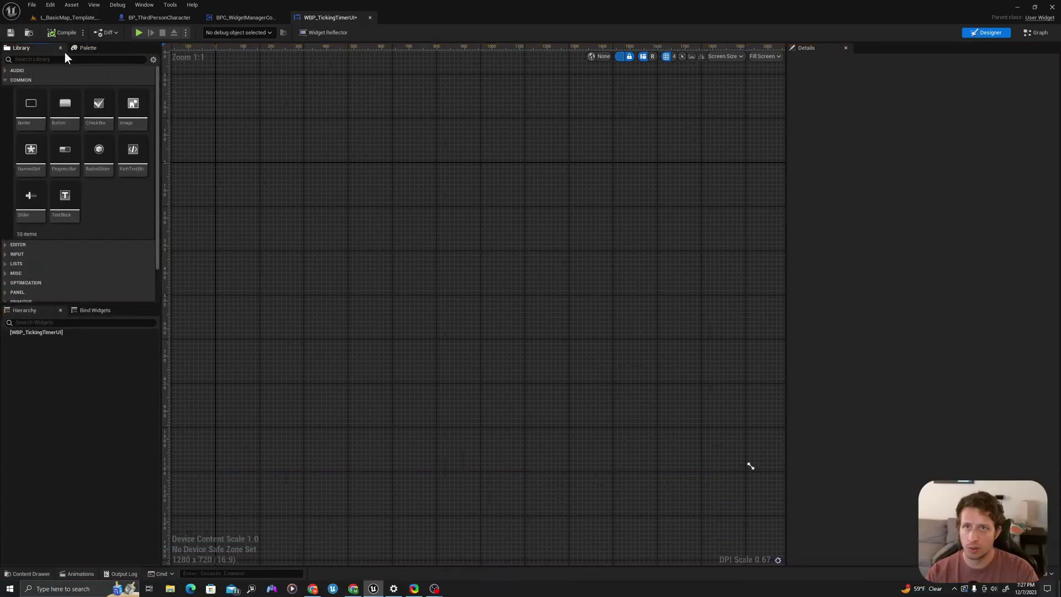
{"action": "left_click", "coordinate": [88, 48]}
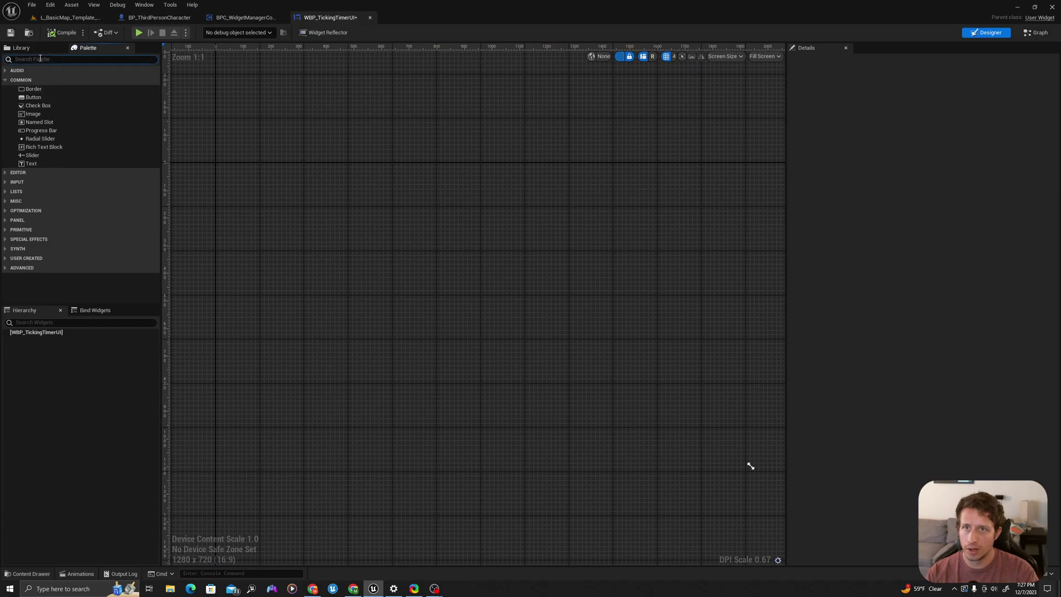
{"action": "type", "text": "canva"}
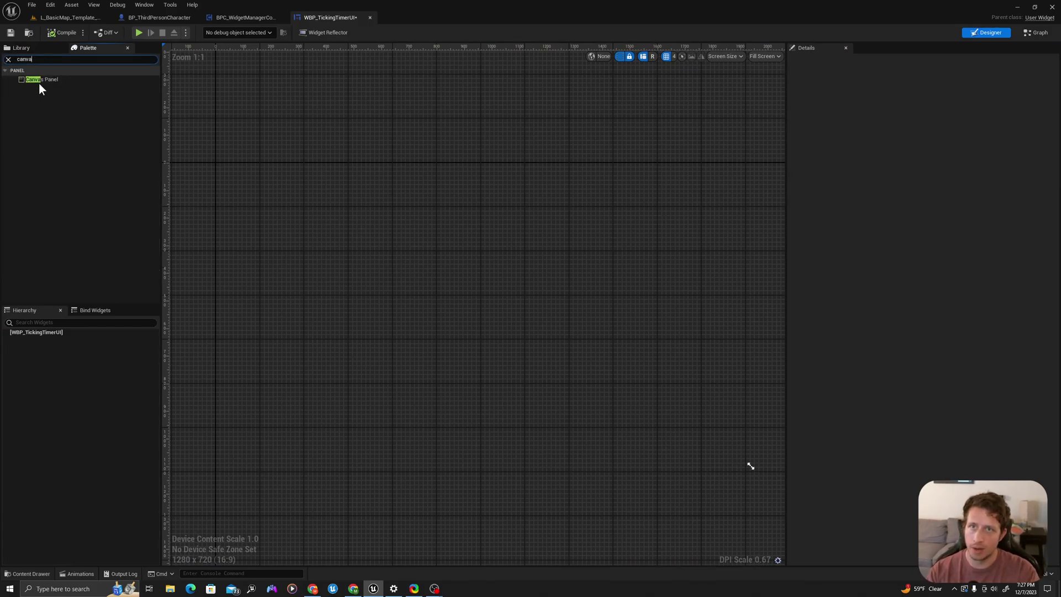
{"action": "mouse_move", "coordinate": [38, 81]}
{"action": "left_mouse_down"}
{"action": "mouse_move", "coordinate": [51, 98]}
{"action": "mouse_move", "coordinate": [40, 330]}
{"action": "left_mouse_up"}
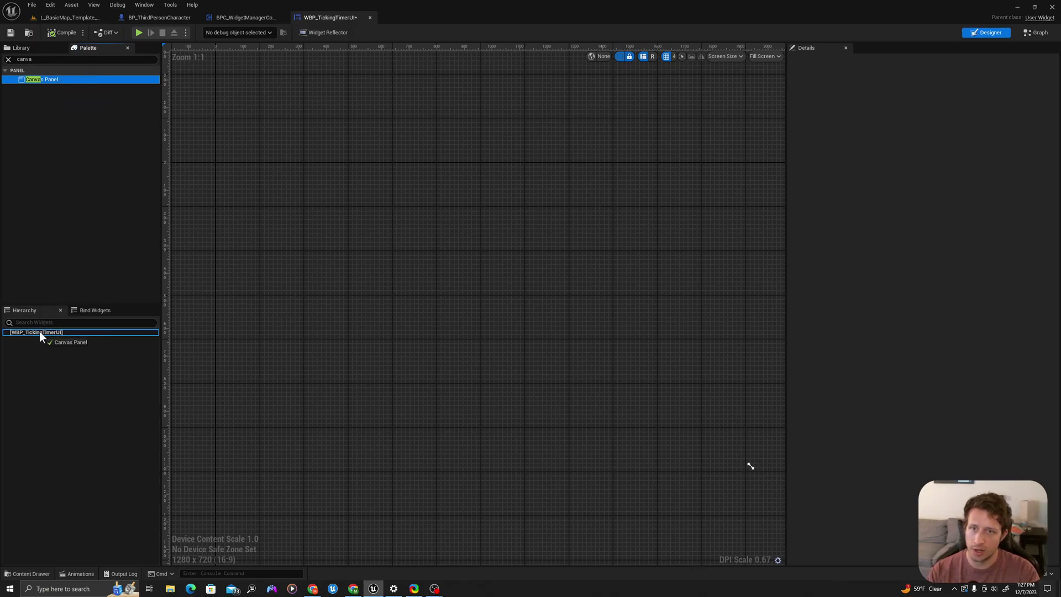
{"action": "left_click", "coordinate": [43, 59]}
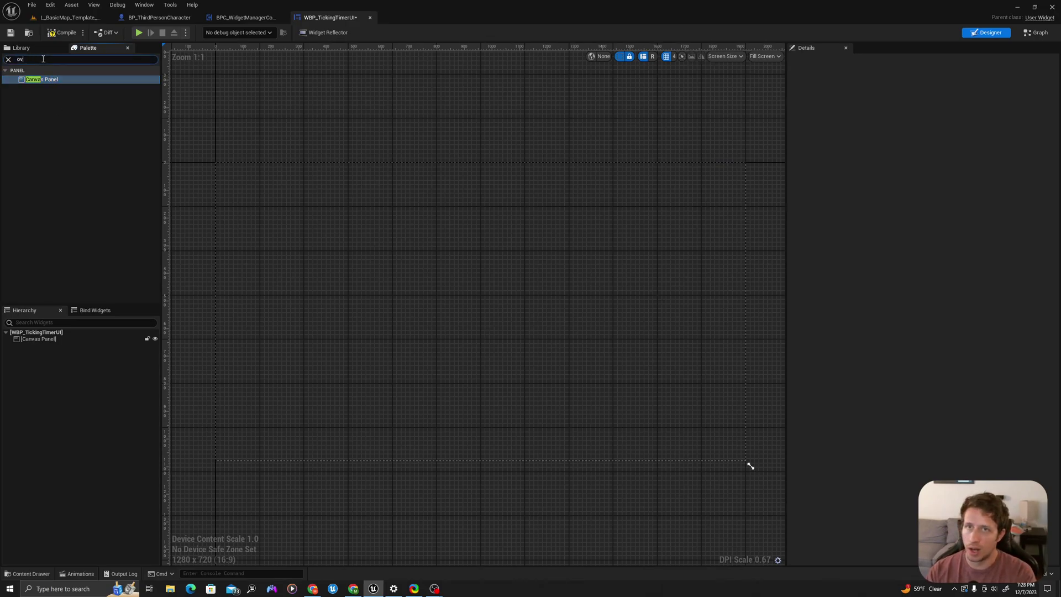
{"action": "type", "text": "erl"}
{"action": "mouse_move", "coordinate": [26, 81]}
{"action": "left_mouse_down"}
{"action": "mouse_move", "coordinate": [60, 317]}
{"action": "mouse_move", "coordinate": [48, 338]}
{"action": "left_mouse_up"}
Step: Nest a Vertical Box in the Overlay holding a text block and its duplicate
{"action": "left_click", "coordinate": [49, 60]}
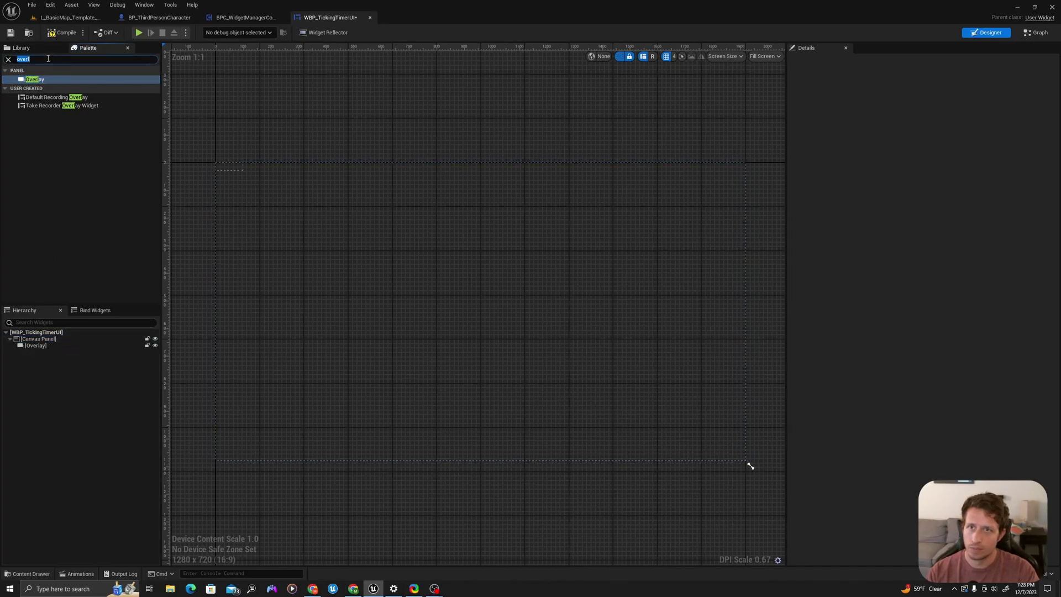
{"action": "type", "text": "verti"}
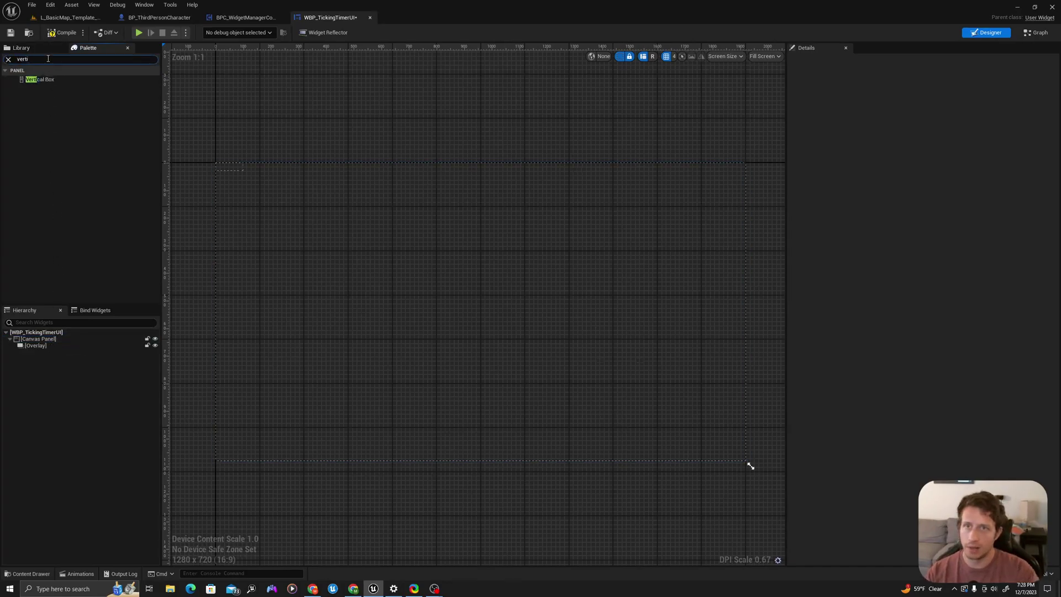
{"action": "mouse_move", "coordinate": [47, 81]}
{"action": "left_mouse_down"}
{"action": "mouse_move", "coordinate": [67, 292]}
{"action": "mouse_move", "coordinate": [45, 346]}
{"action": "left_mouse_up"}
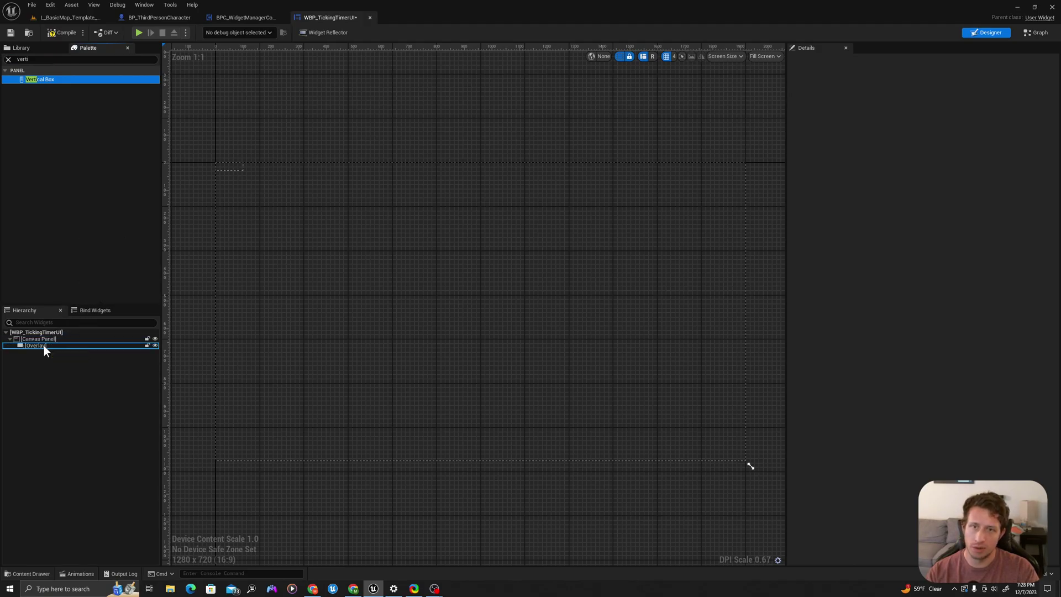
{"action": "left_click", "coordinate": [39, 59]}
{"action": "type", "text": "xt"}
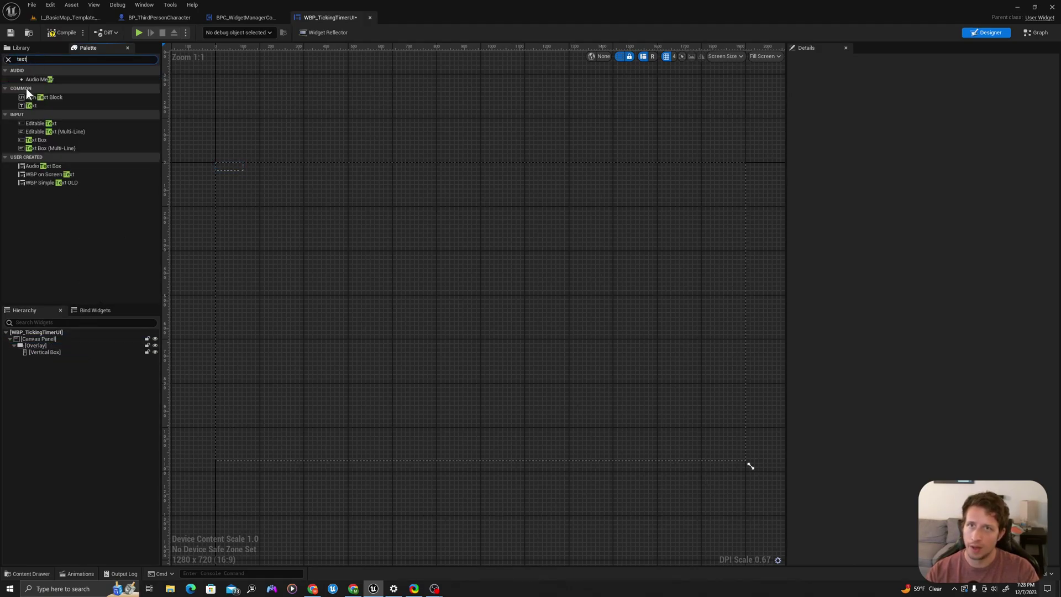
{"action": "left_click", "coordinate": [27, 87]}
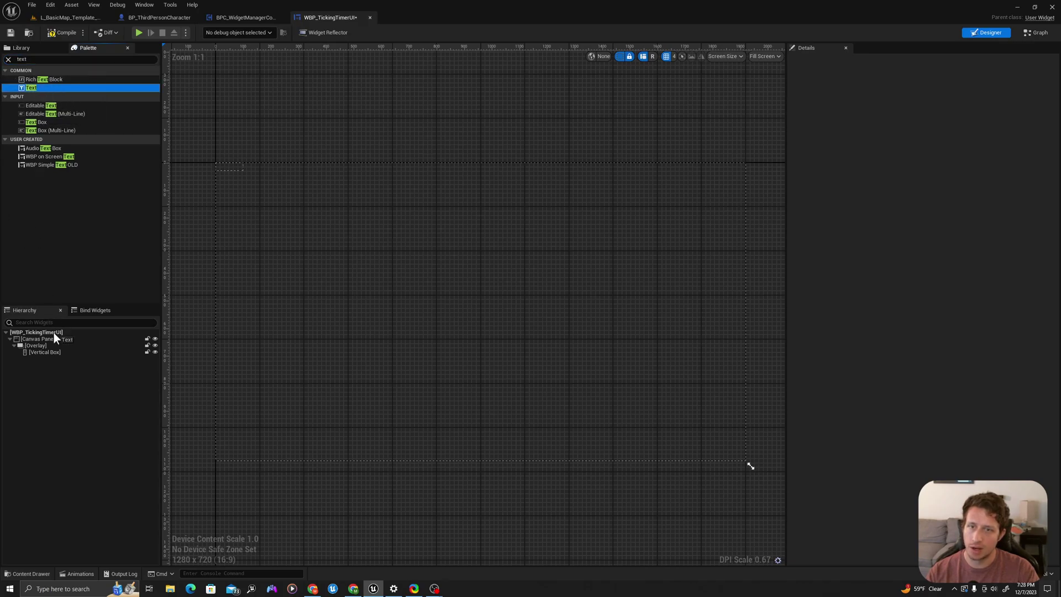
{"action": "left_click_drag", "start_coordinate": [54, 333], "coordinate": [42, 352]}
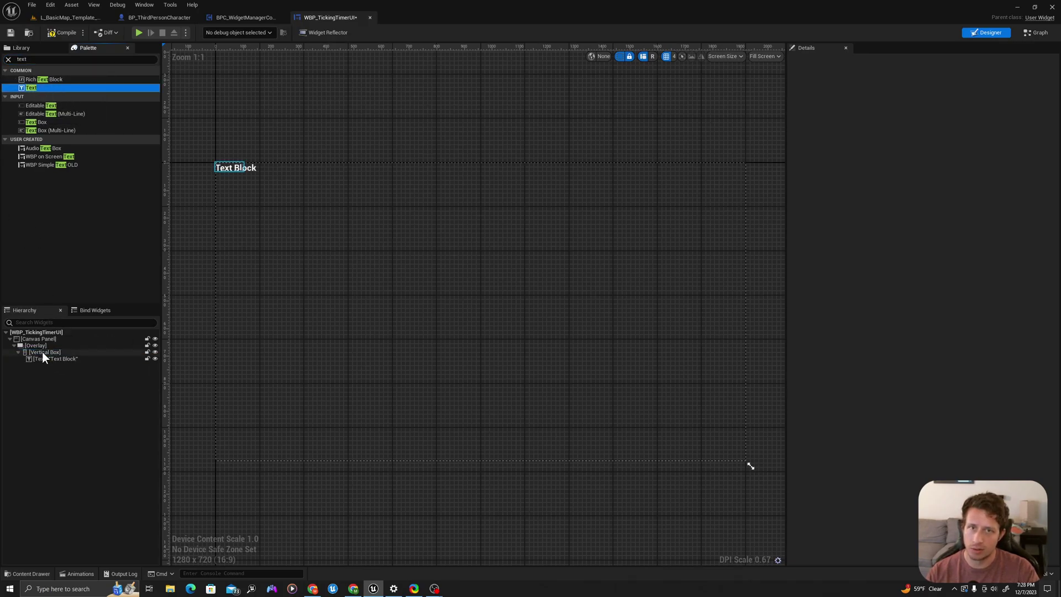
{"action": "left_click", "coordinate": [42, 361]}
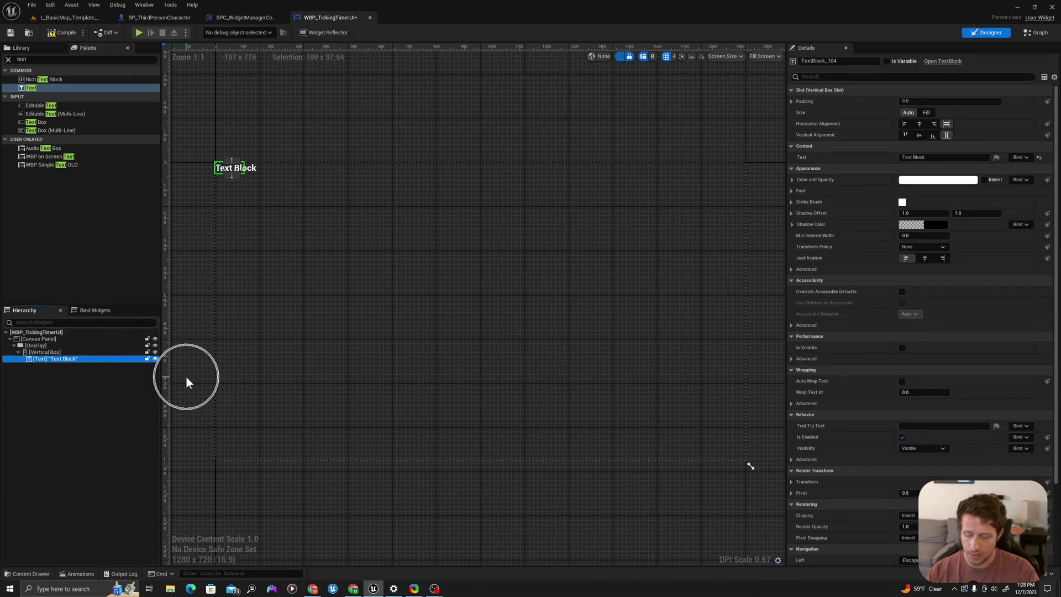
{"action": "key", "text": "ctrl+d"}
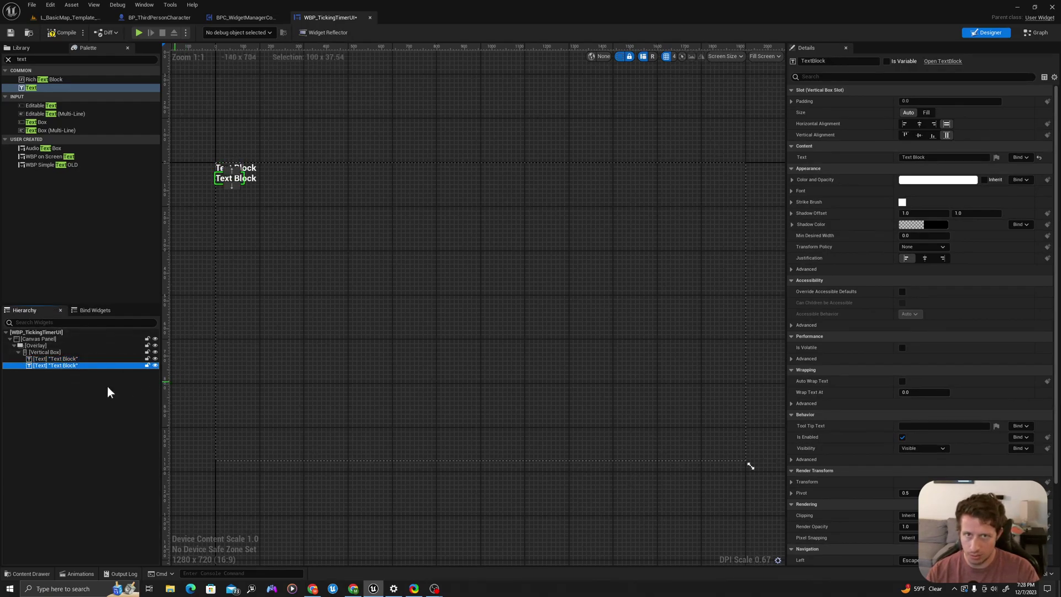
Step: Give the overlay the full-stretch anchor preset with right and bottom offsets of 0
{"action": "left_click", "coordinate": [52, 437]}
{"action": "left_click", "coordinate": [43, 348]}
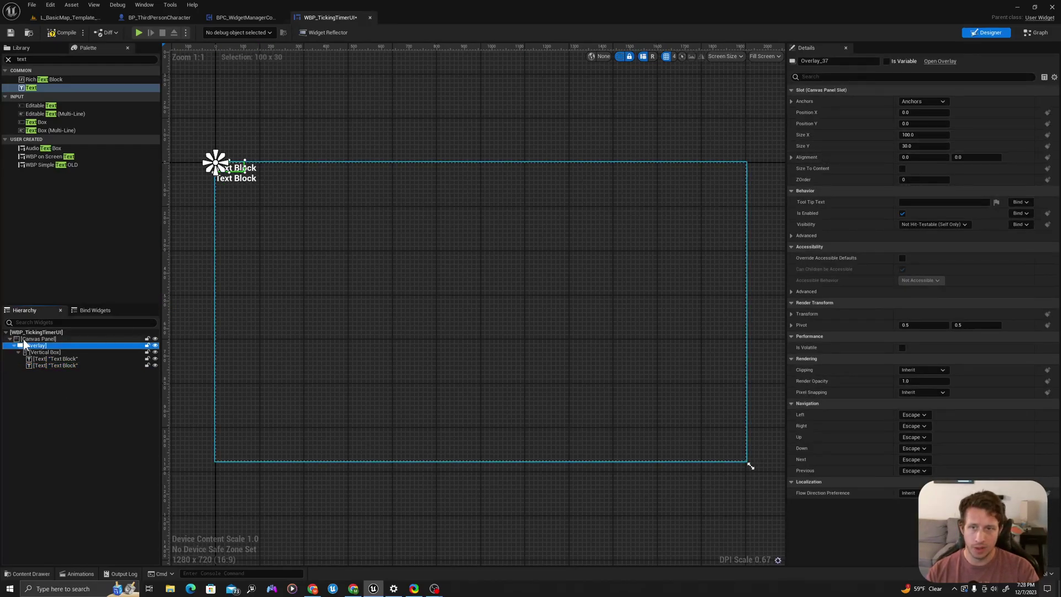
{"action": "left_click", "coordinate": [26, 340]}
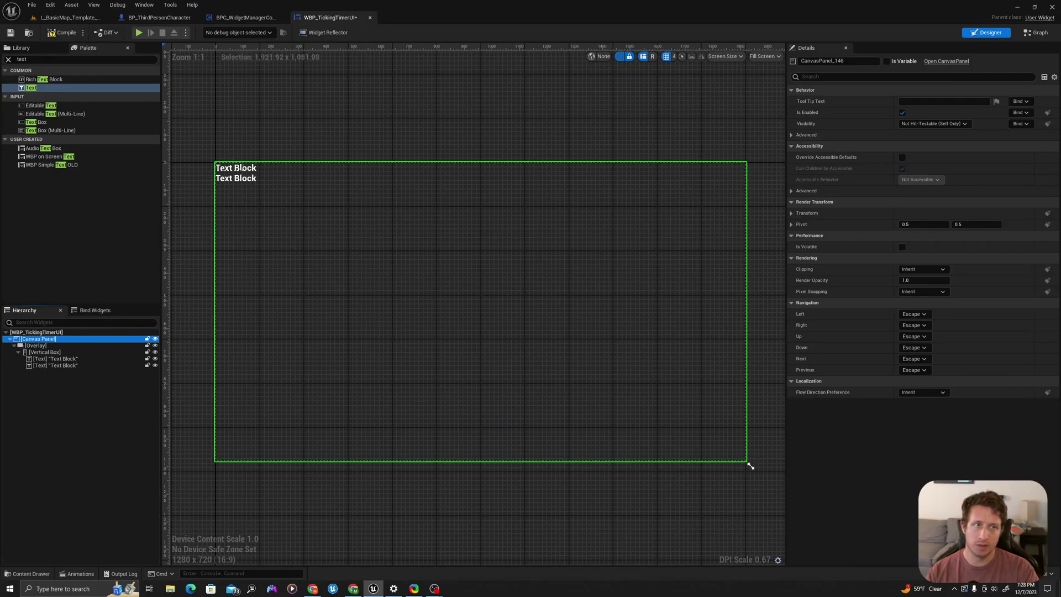
{"action": "left_click", "coordinate": [40, 346]}
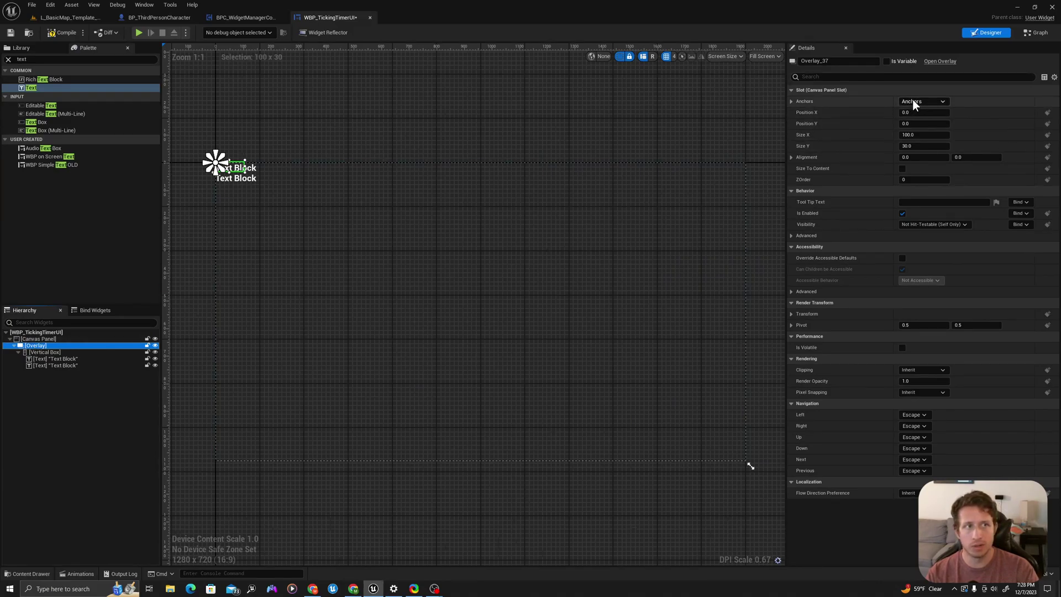
{"action": "left_click", "coordinate": [913, 102]}
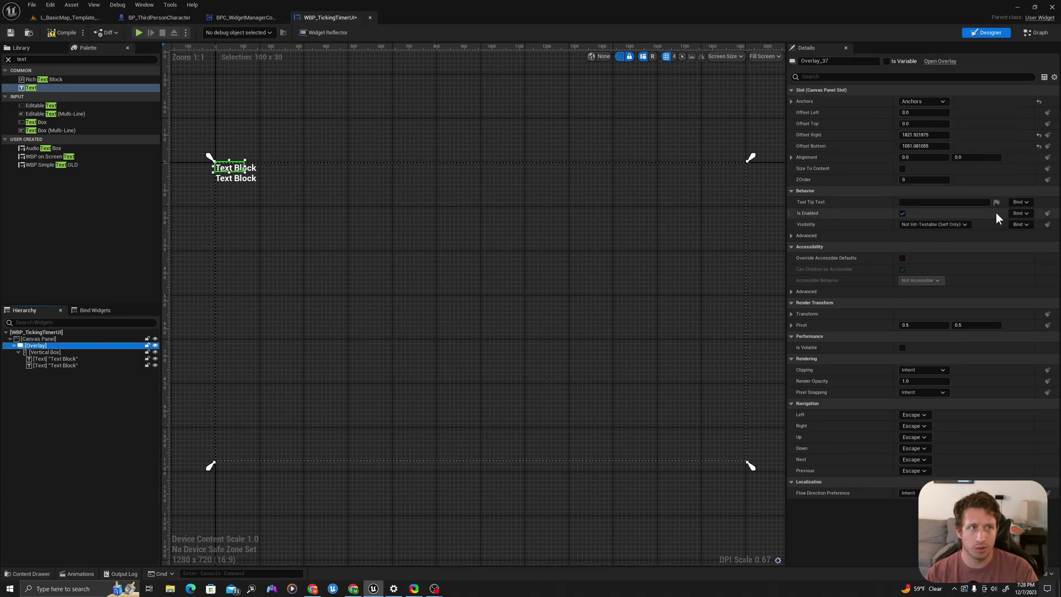
{"action": "left_click", "coordinate": [999, 212]}
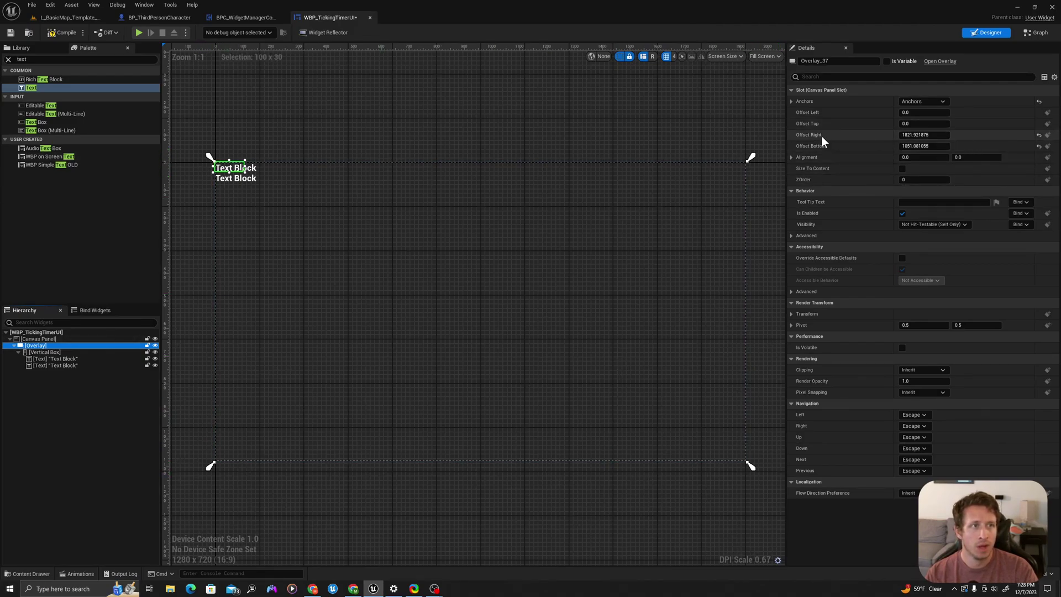
{"action": "left_click", "coordinate": [926, 135]}
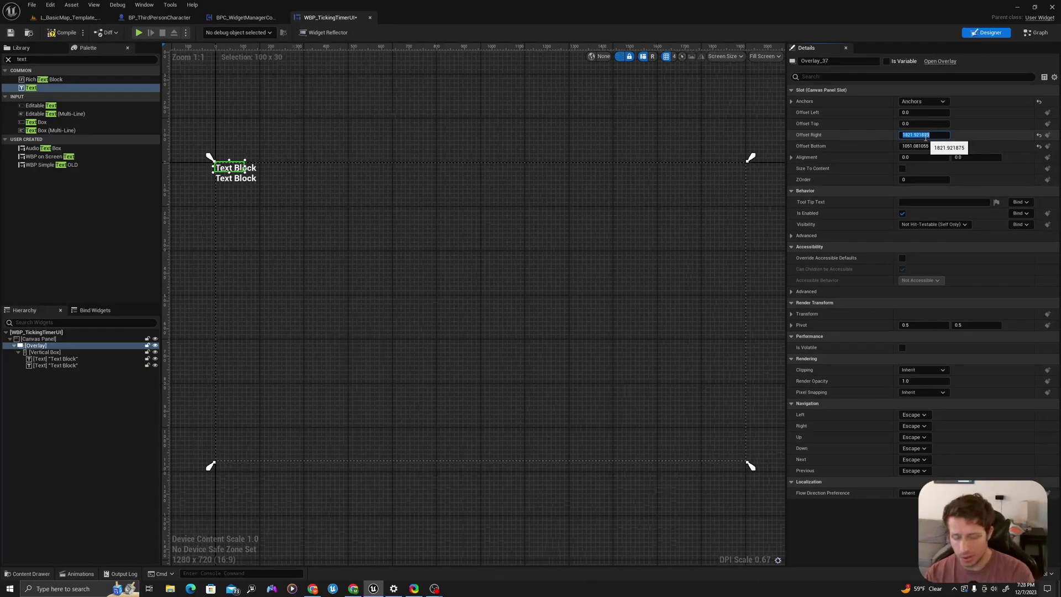
{"action": "type", "text": "0"}
{"action": "key", "text": "Tab"}
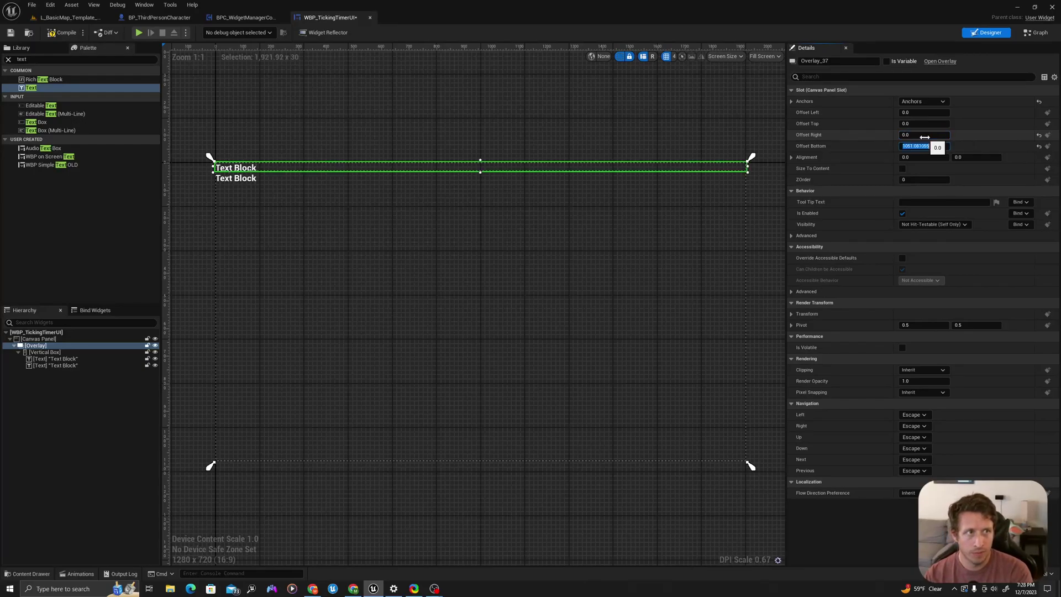
{"action": "type", "text": "0"}
{"action": "key", "text": "Tab"}
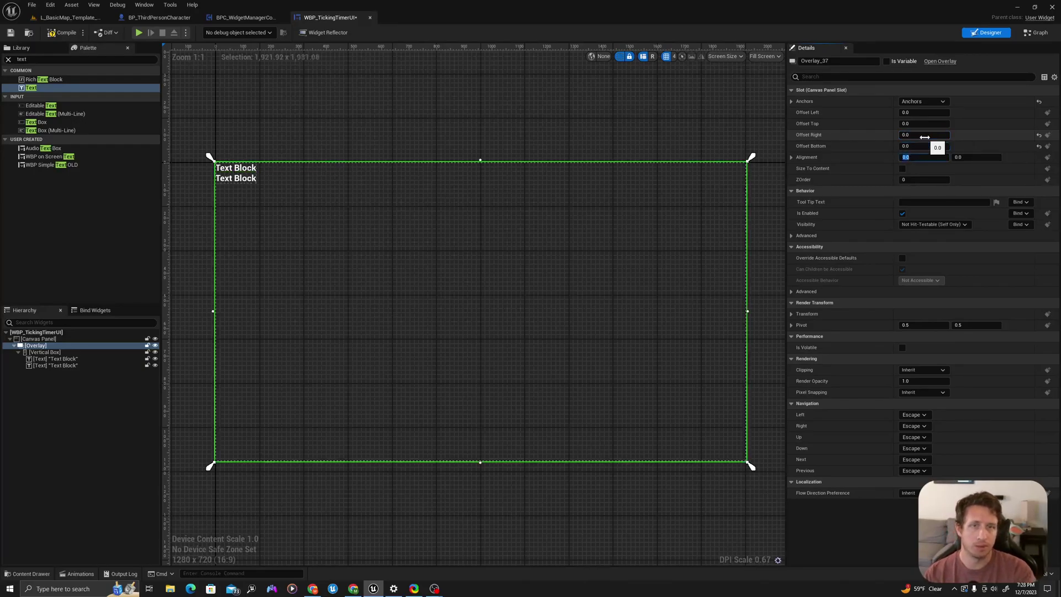
Step: Right-align the vertical box with padding 25, reverting a trial value of 50
{"action": "left_click", "coordinate": [44, 352]}
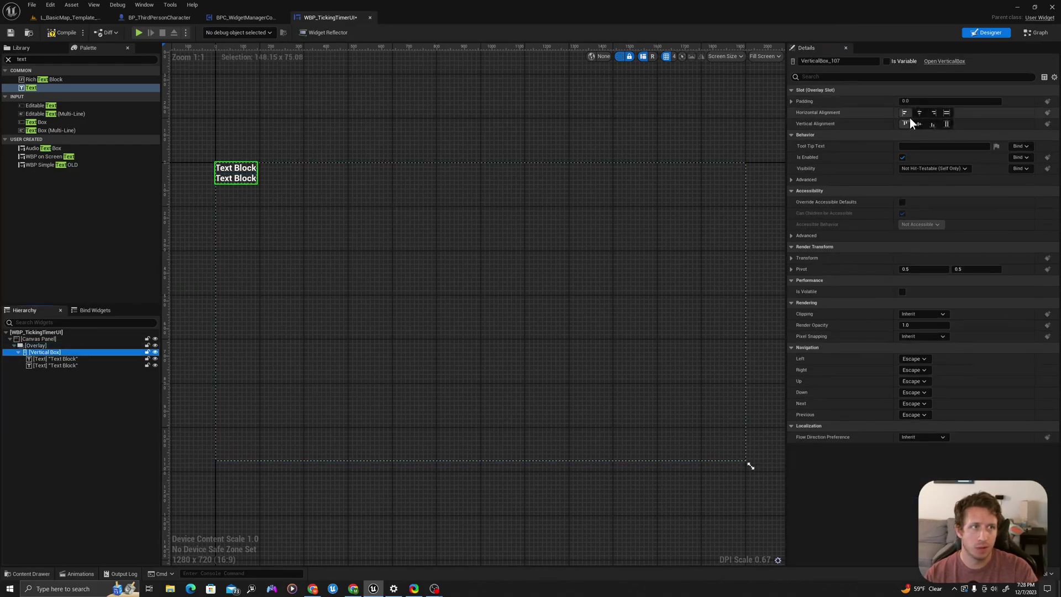
{"action": "left_click", "coordinate": [932, 111]}
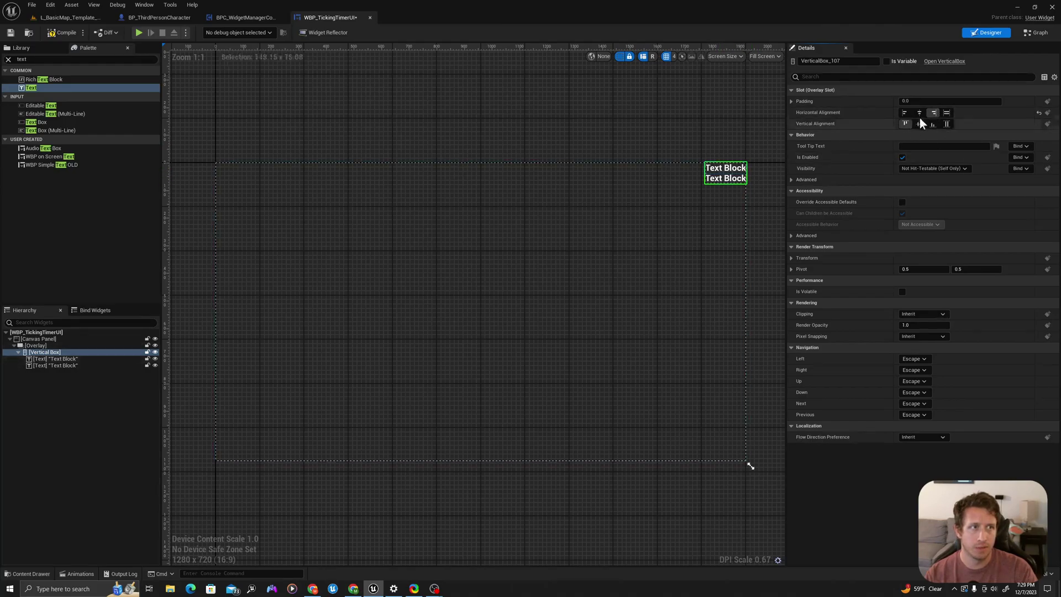
{"action": "left_click", "coordinate": [921, 102]}
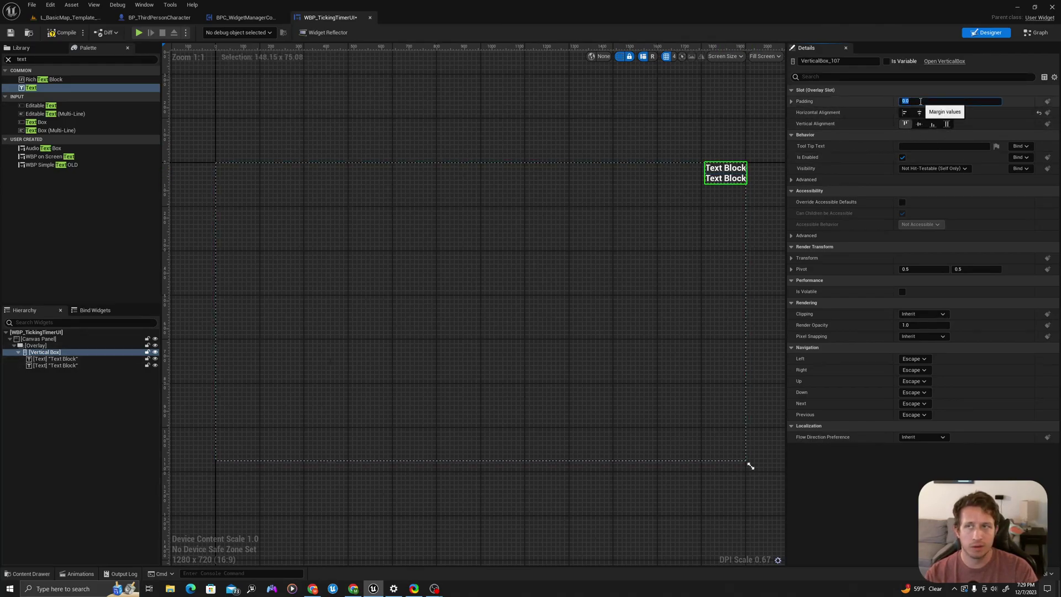
{"action": "type", "text": "25"}
{"action": "key", "text": "Return"}
{"action": "scroll", "coordinate": [744, 179], "scroll_direction": "up", "scroll_amount": 5}
{"action": "scroll", "coordinate": [744, 178], "scroll_direction": "up", "scroll_amount": 1}
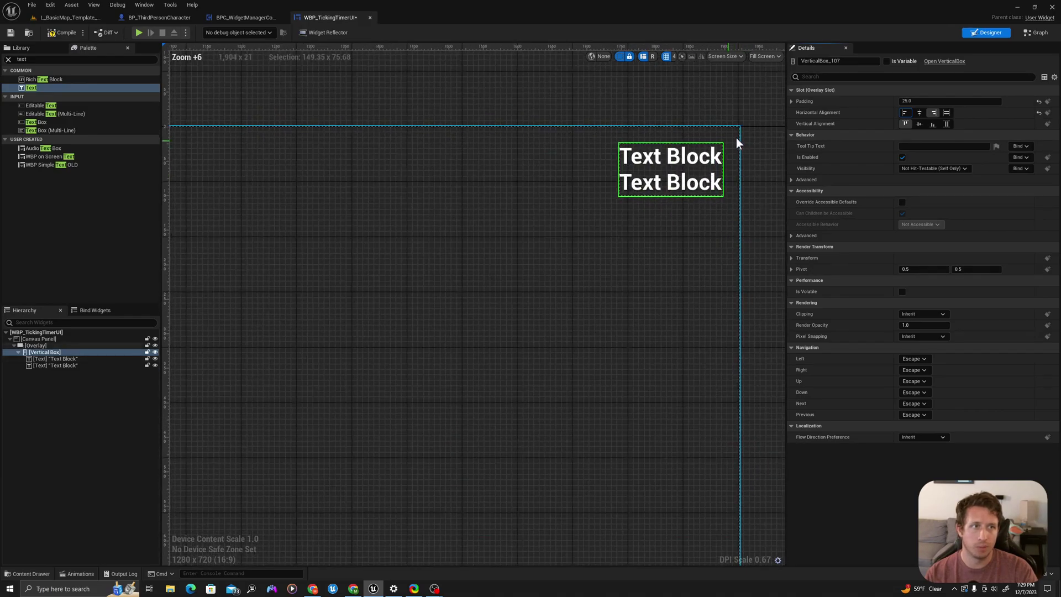
{"action": "left_click", "coordinate": [938, 102]}
{"action": "type", "text": "50"}
{"action": "key", "text": "Return"}
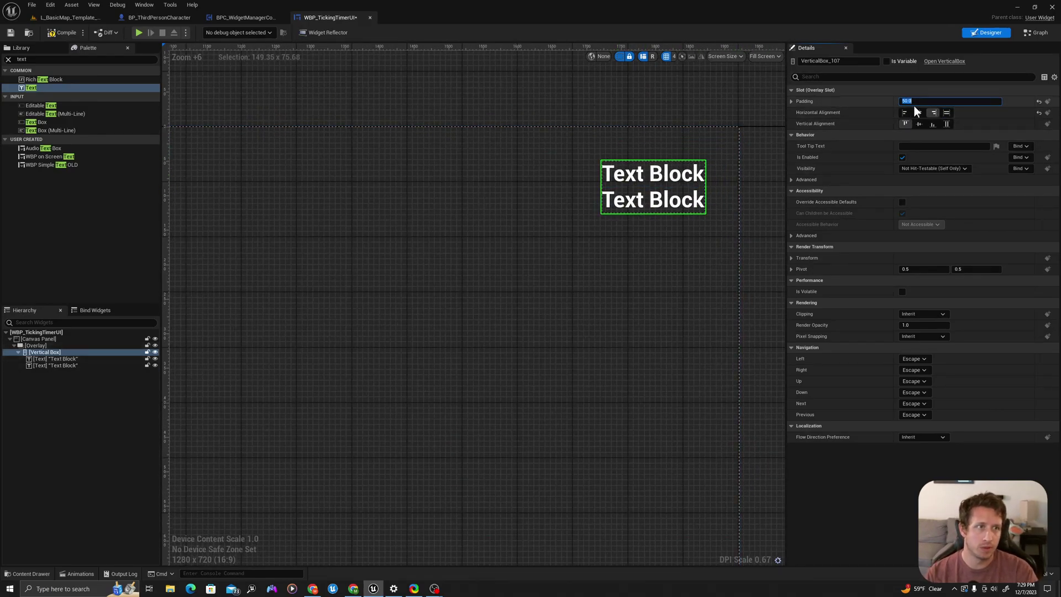
{"action": "key", "text": "ctrl+z"}
{"action": "scroll", "coordinate": [632, 136], "scroll_direction": "down", "scroll_amount": 5}
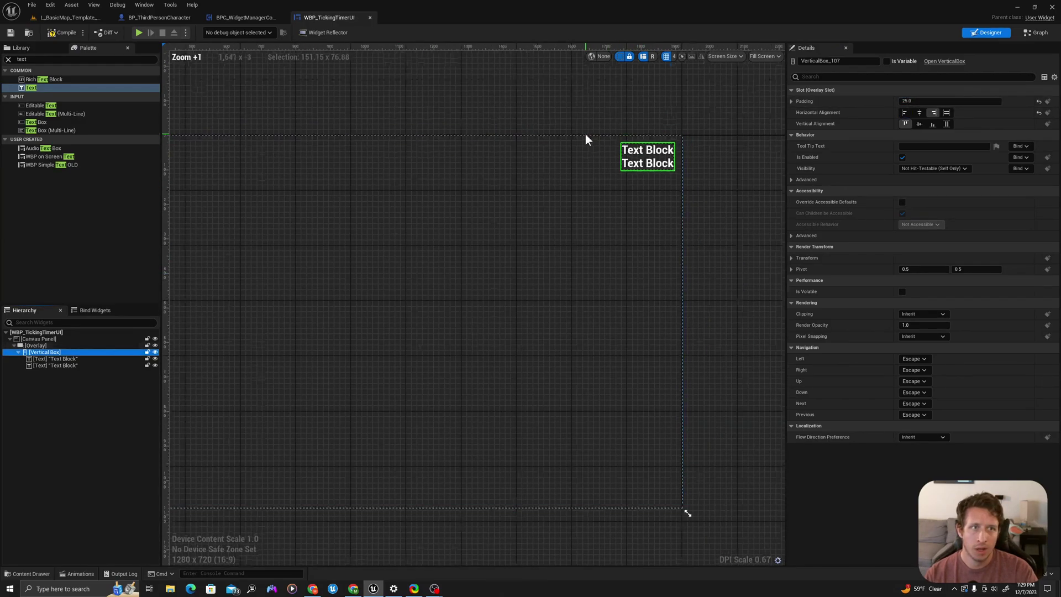
{"action": "scroll", "coordinate": [587, 139], "scroll_direction": "down", "scroll_amount": 2}
Step: Change the first text block's label to 'Time Remaining'
{"action": "left_click", "coordinate": [64, 360]}
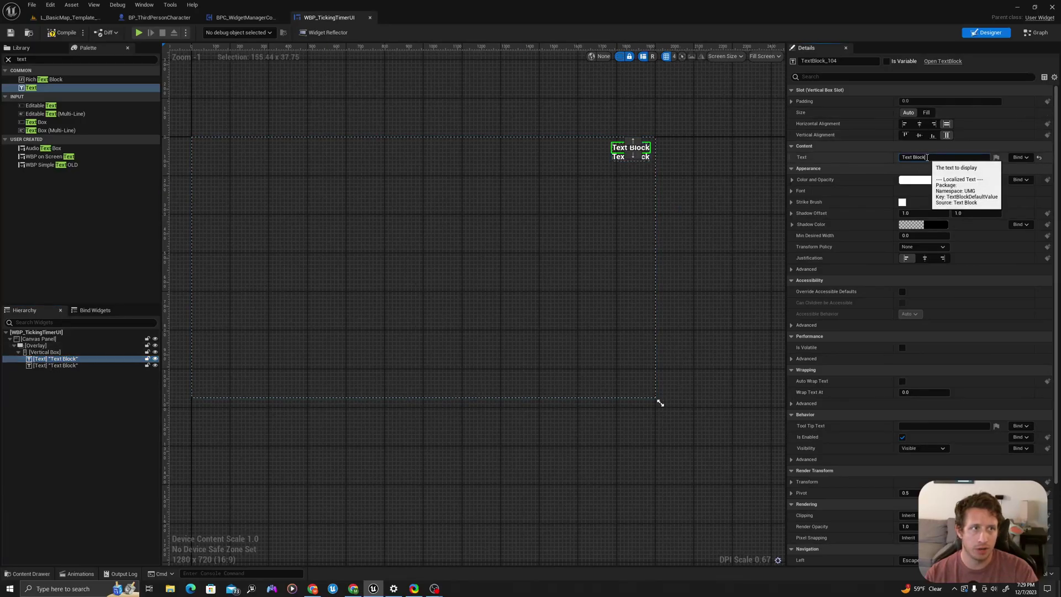
{"action": "left_click", "coordinate": [961, 159]}
{"action": "type", "text": "Time Re"}
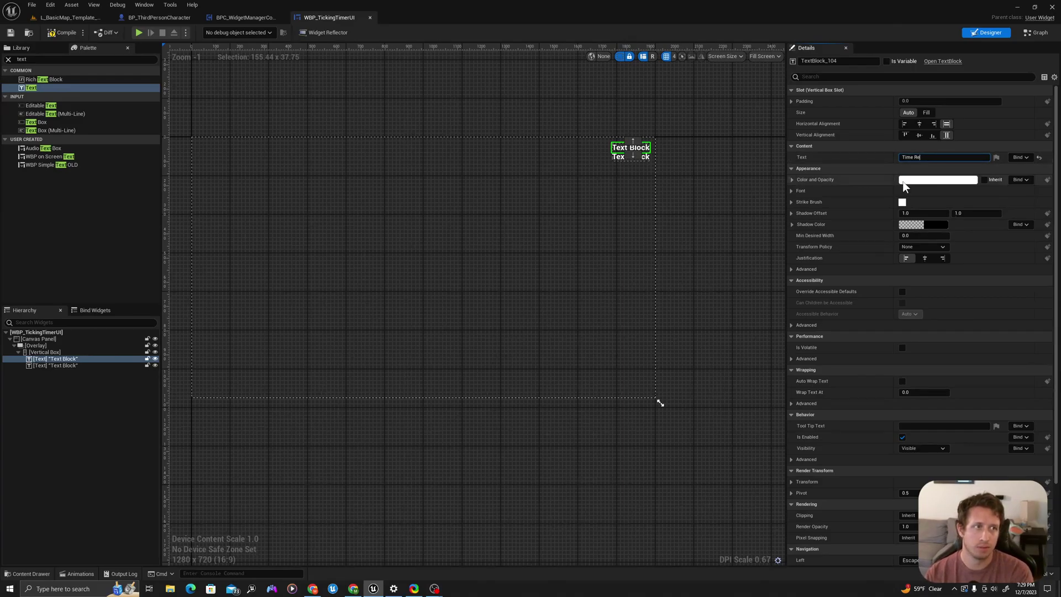
{"action": "type", "text": "maining"}
{"action": "key", "text": "Return"}
{"action": "left_click", "coordinate": [734, 205]}
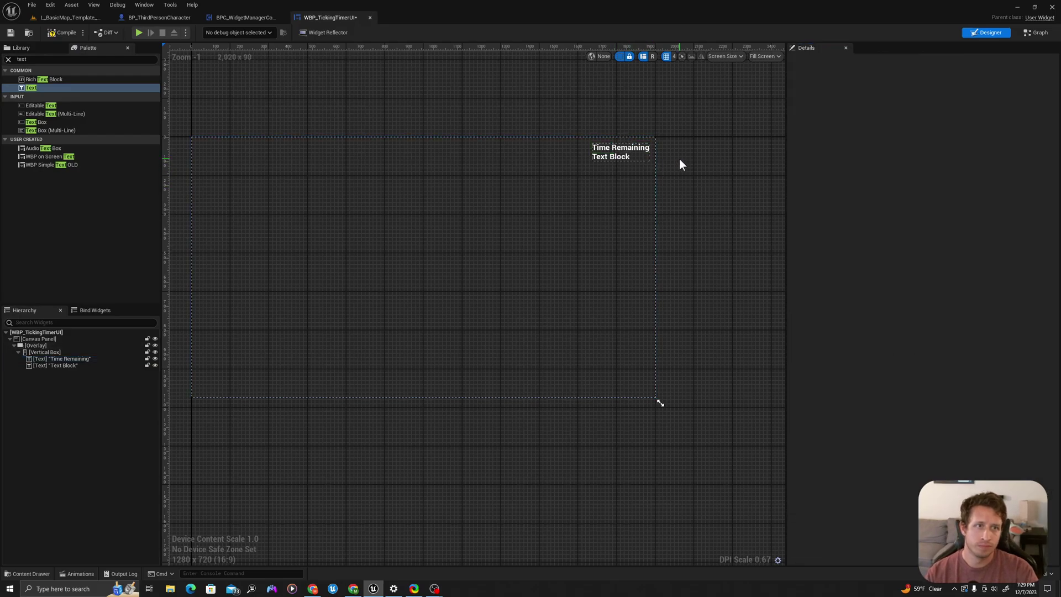
{"action": "scroll", "coordinate": [636, 153], "scroll_direction": "up", "scroll_amount": 4}
Step: Set the second text block's top padding to 5 and compile the widget
{"action": "left_click", "coordinate": [59, 365]}
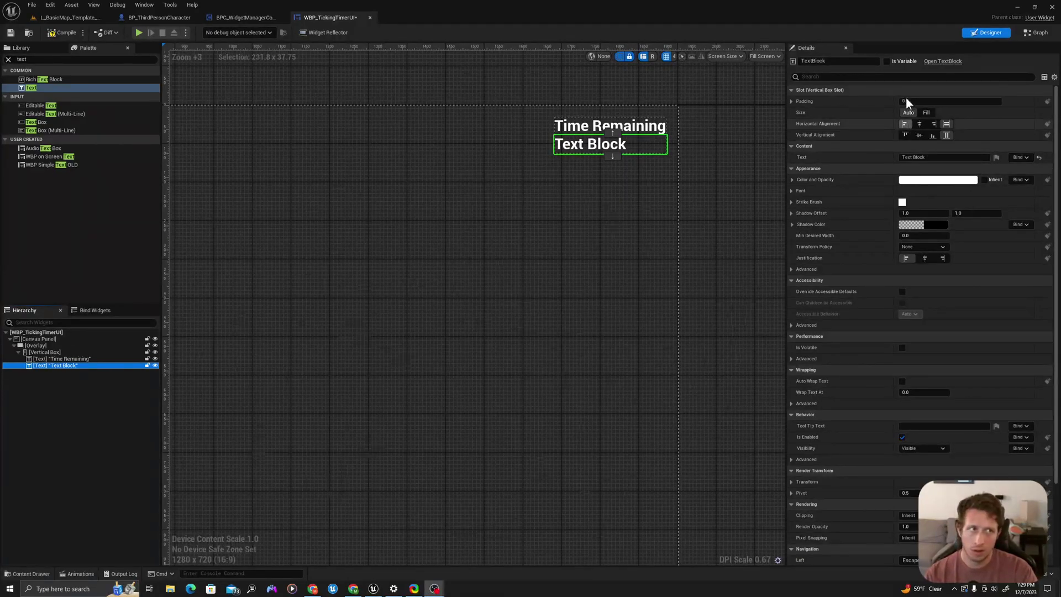
{"action": "left_click", "coordinate": [929, 101]}
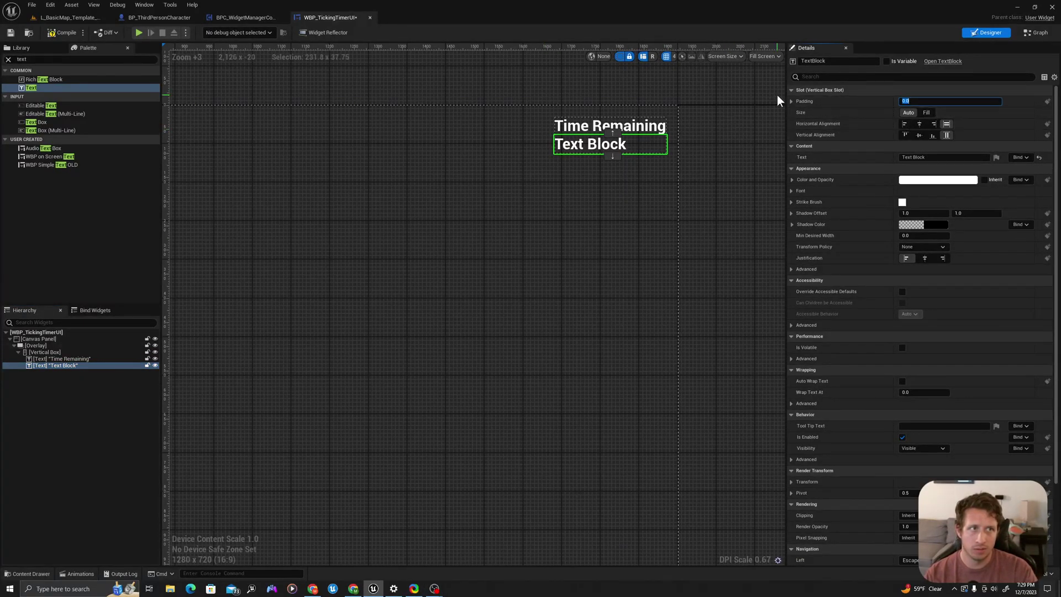
{"action": "left_click", "coordinate": [792, 102]}
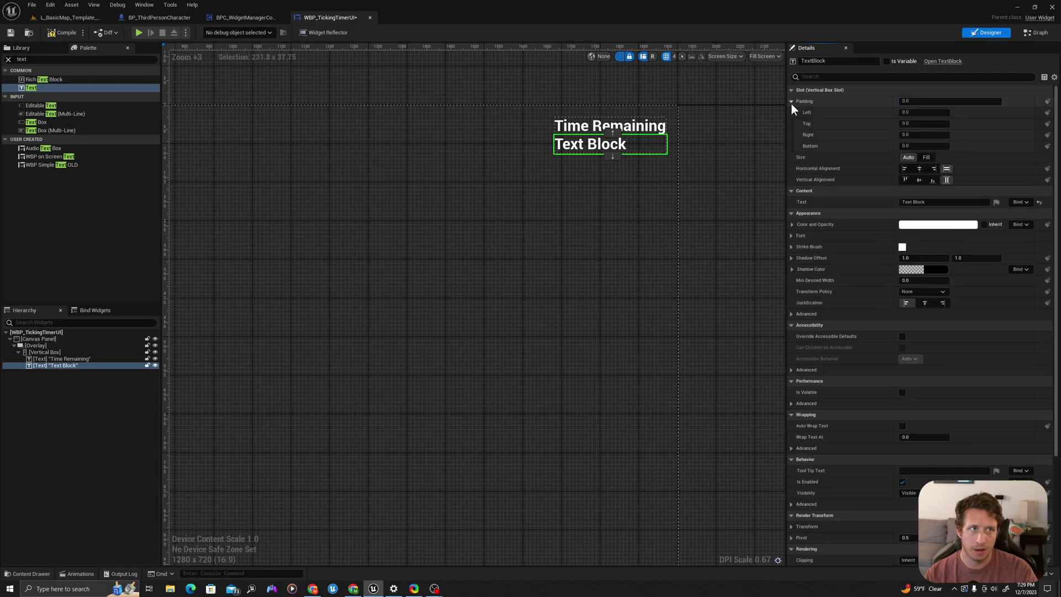
{"action": "left_click", "coordinate": [916, 124]}
{"action": "type", "text": "5"}
{"action": "key", "text": "Return"}
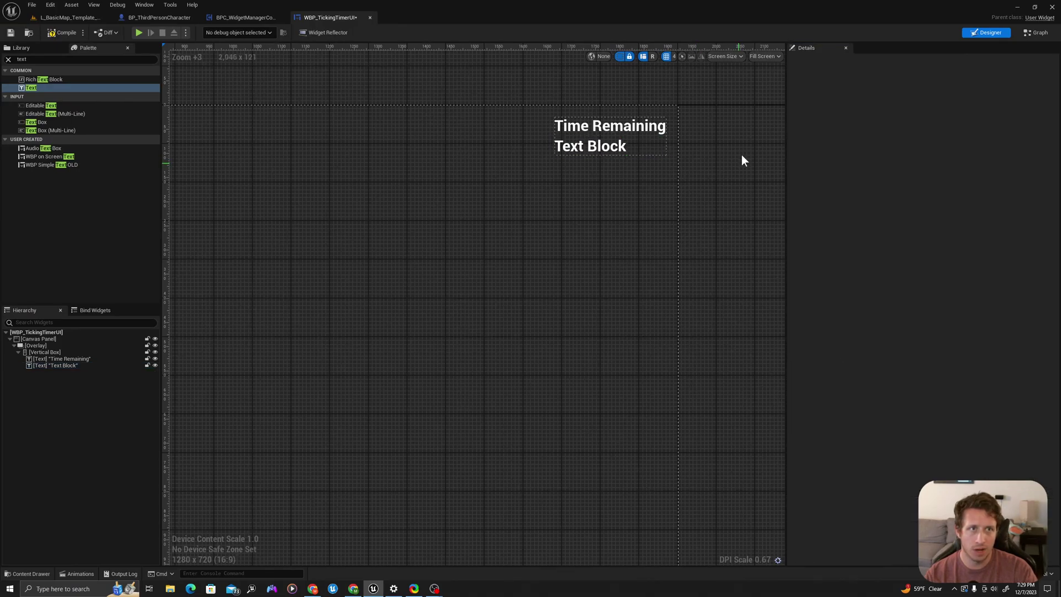
{"action": "scroll", "coordinate": [742, 155], "scroll_direction": "up", "scroll_amount": 3}
{"action": "scroll", "coordinate": [571, 153], "scroll_direction": "up", "scroll_amount": 2}
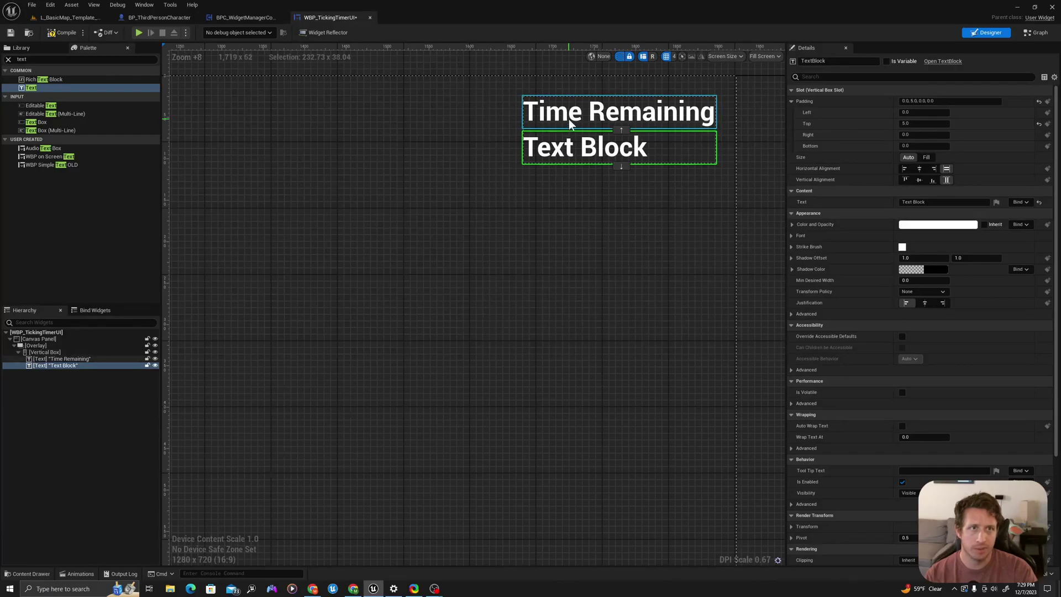
{"action": "scroll", "coordinate": [566, 121], "scroll_direction": "up", "scroll_amount": 7}
{"action": "scroll", "coordinate": [412, 200], "scroll_direction": "down", "scroll_amount": 6}
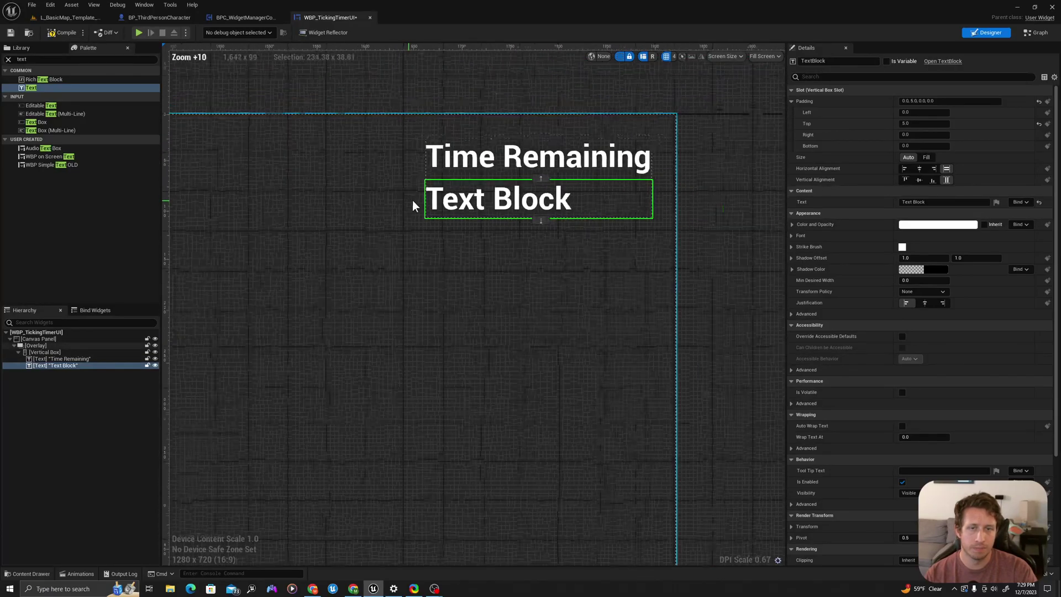
{"action": "scroll", "coordinate": [590, 249], "scroll_direction": "down", "scroll_amount": 2}
{"action": "left_click", "coordinate": [67, 33]}
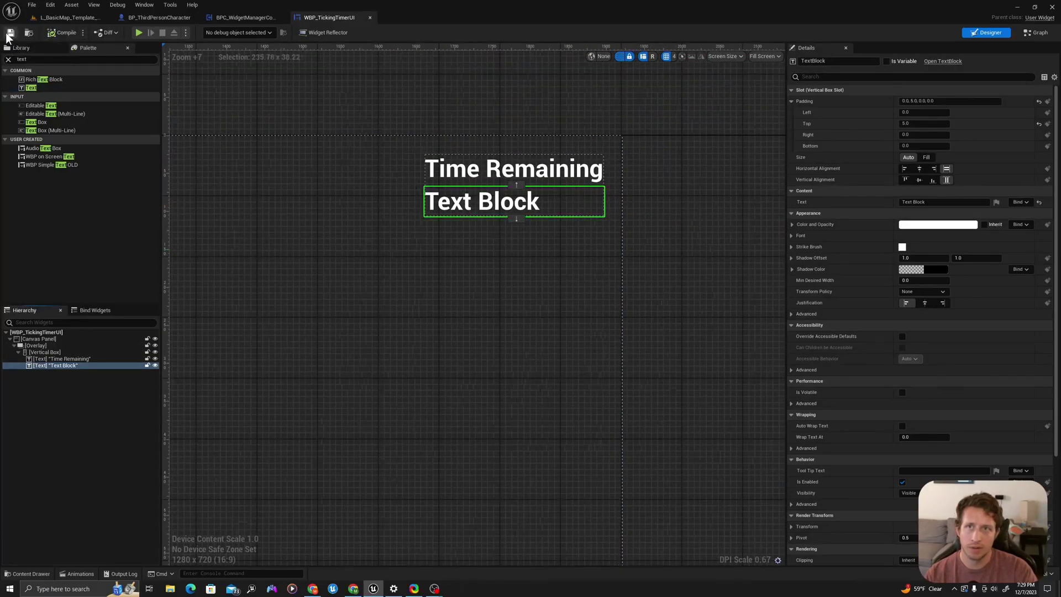
Step: In the event graph, add a Float variable named ExpectedTimerDuration
{"action": "left_click", "coordinate": [1040, 32]}
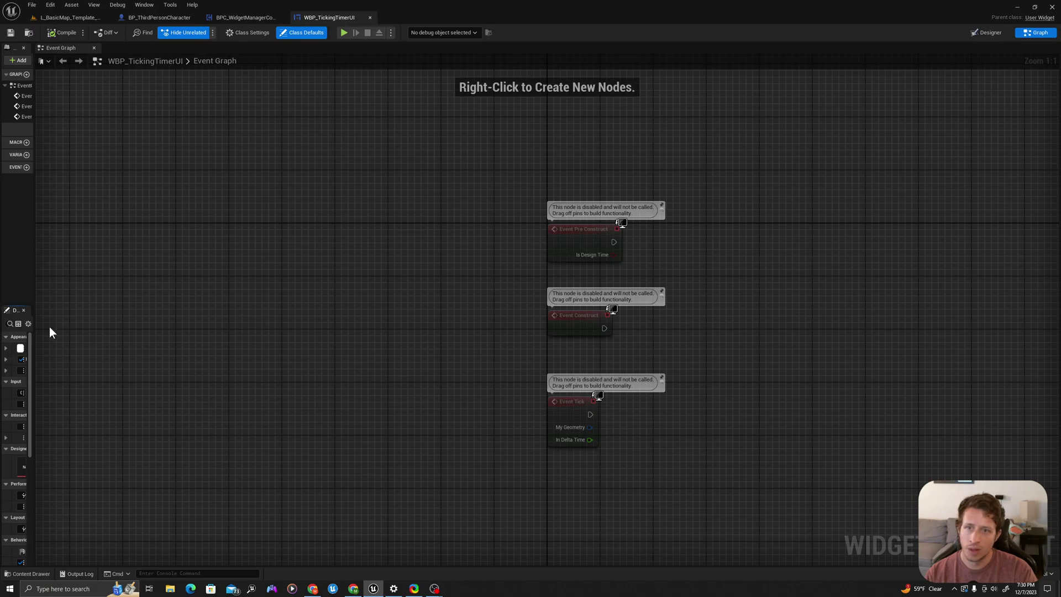
{"action": "left_click_drag", "start_coordinate": [35, 301], "coordinate": [185, 309]}
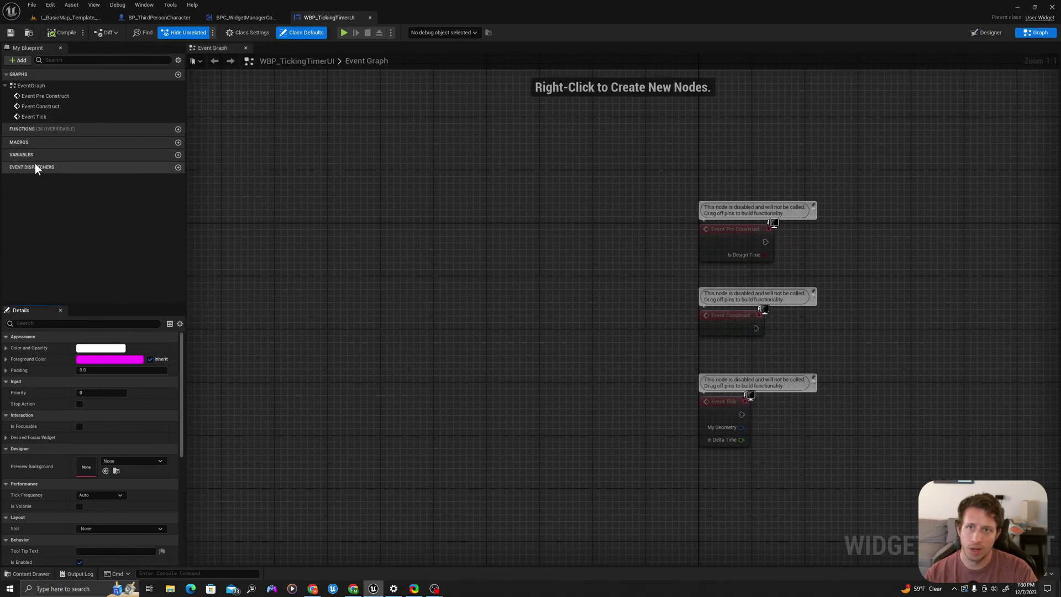
{"action": "left_click", "coordinate": [178, 155]}
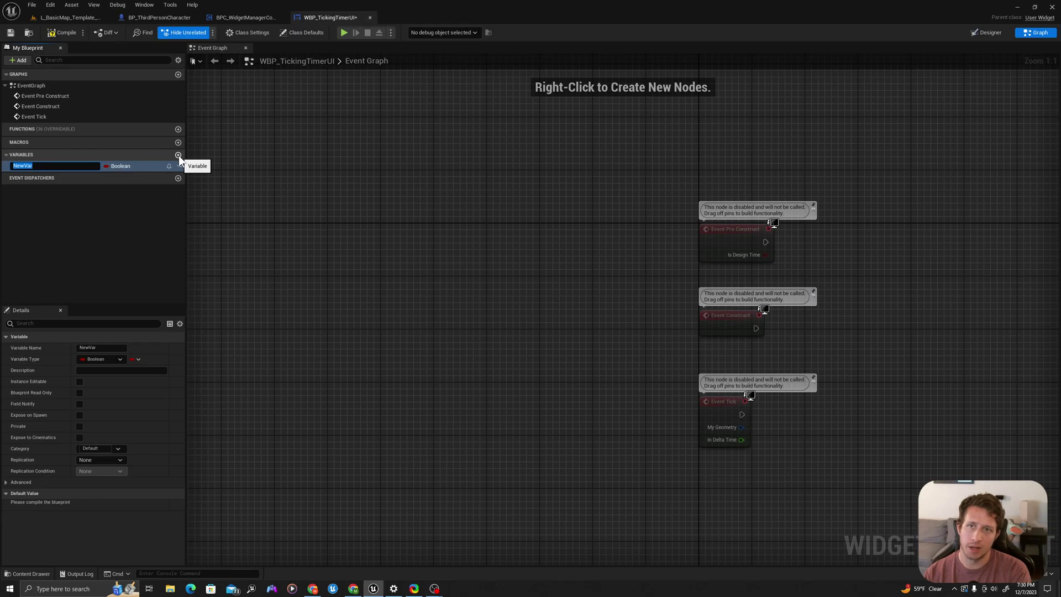
{"action": "type", "text": "Expecte"}
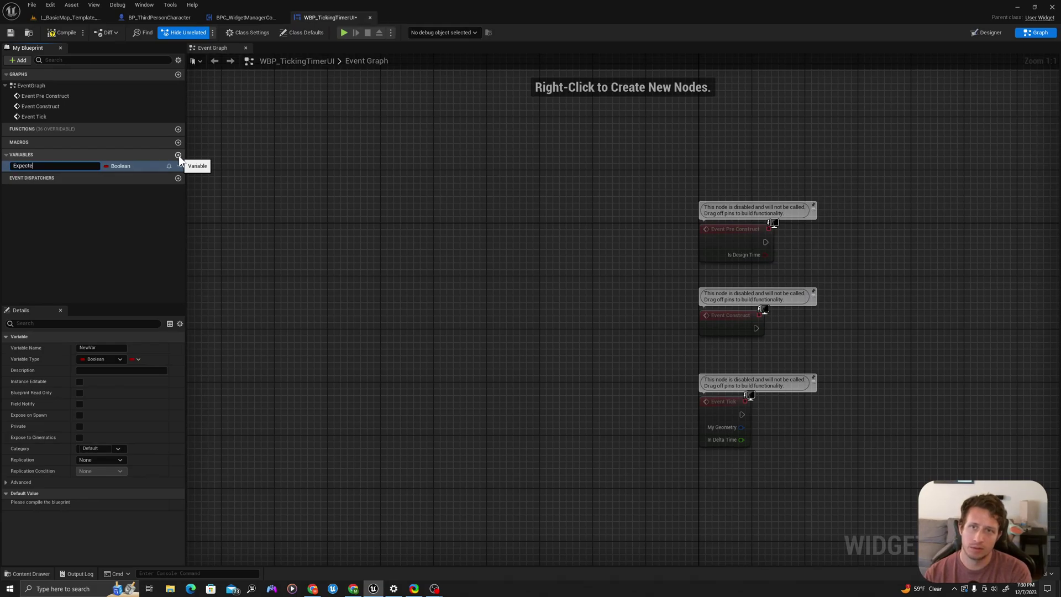
{"action": "type", "text": "dTimerDuration"}
{"action": "key", "text": "Return"}
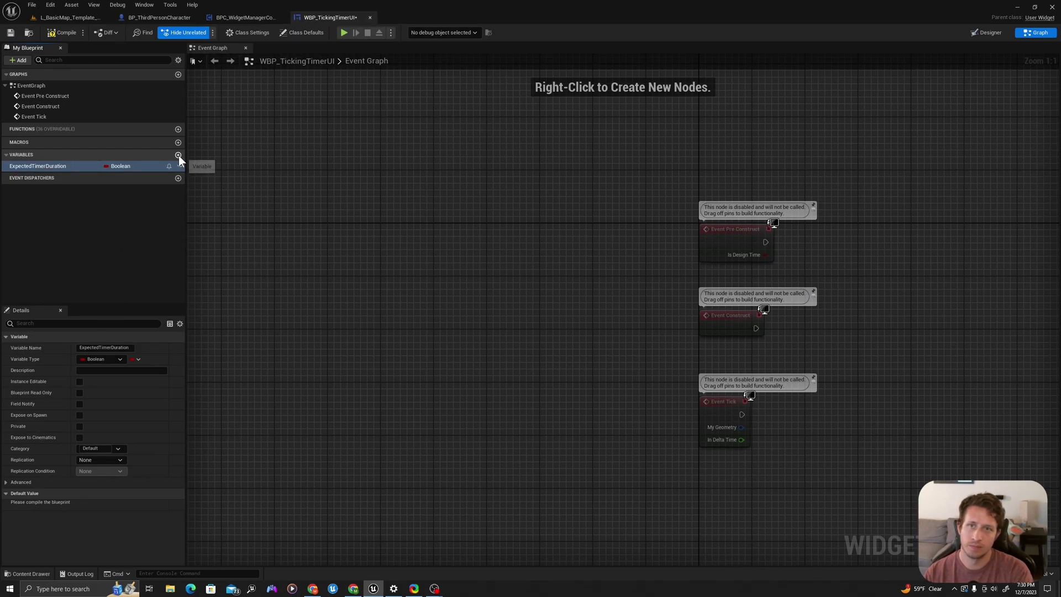
{"action": "left_click", "coordinate": [111, 166]}
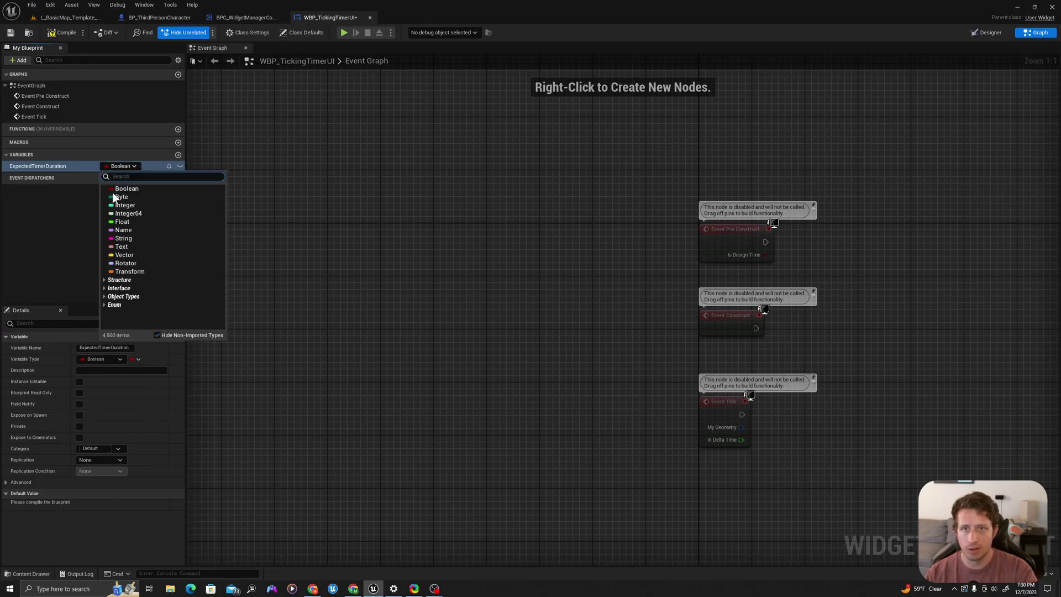
{"action": "left_click", "coordinate": [118, 222]}
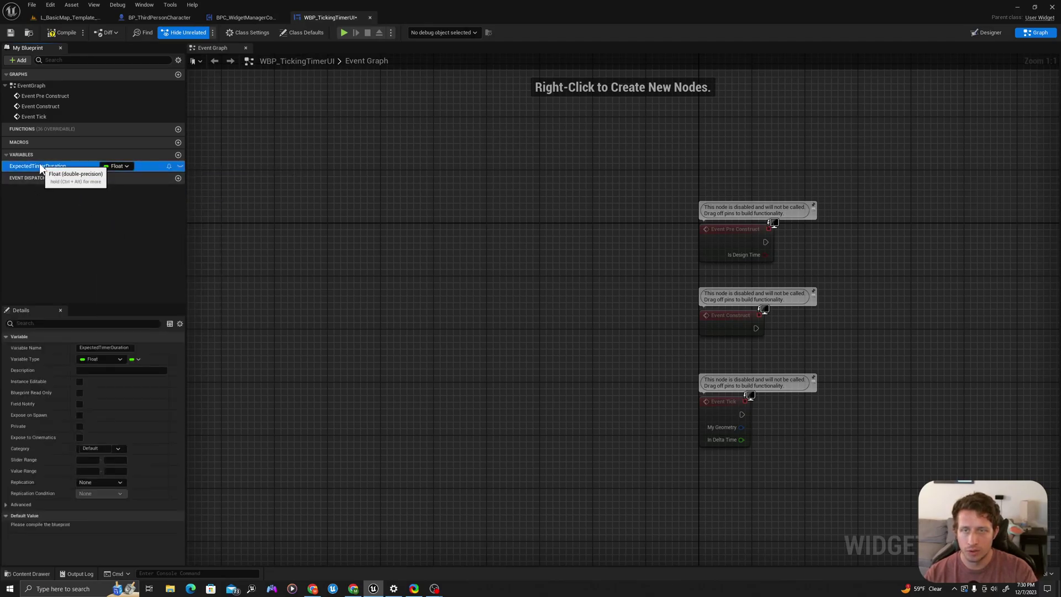
Step: Duplicate it into CurrentTimeRemaining and TimerTickDuration floats, then compile
{"action": "key", "text": "ctrl+d"}
{"action": "type", "text": "CurrentTimeRemaining"}
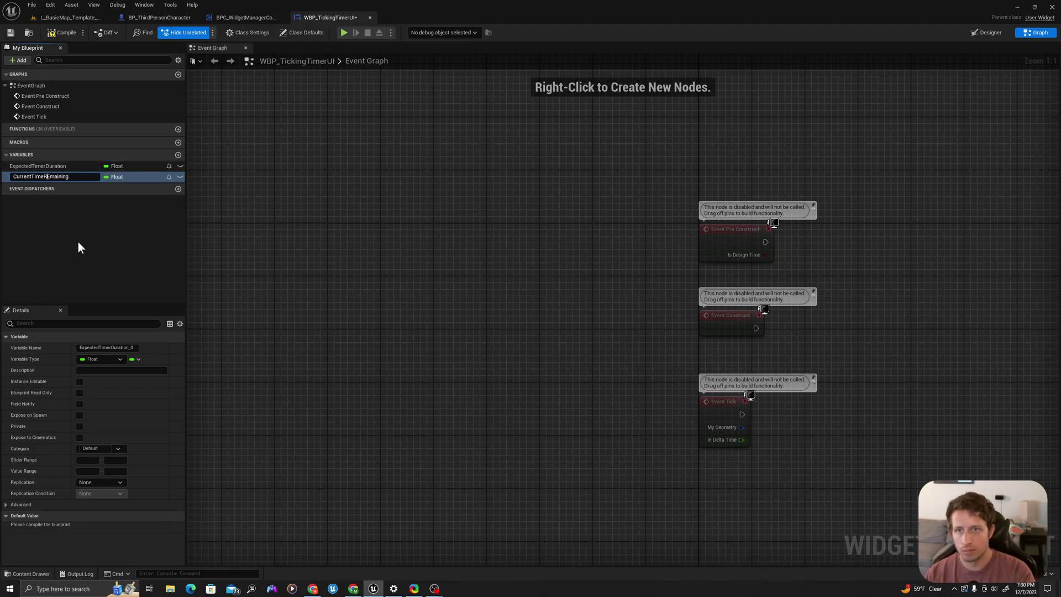
{"action": "type", "text": "e"}
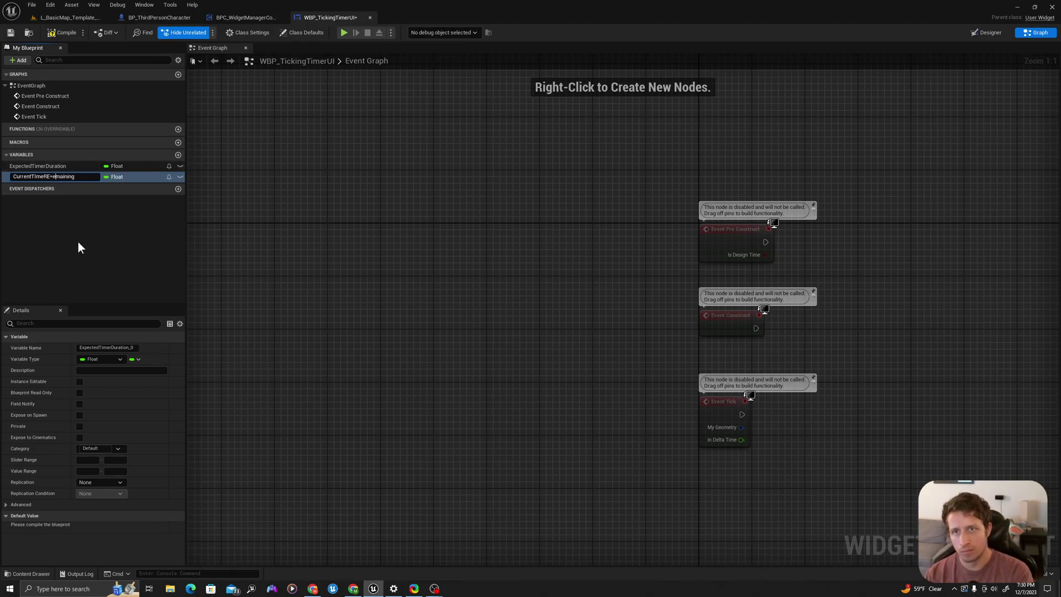
{"action": "key", "text": "BackSpace"}
{"action": "key", "text": "Return"}
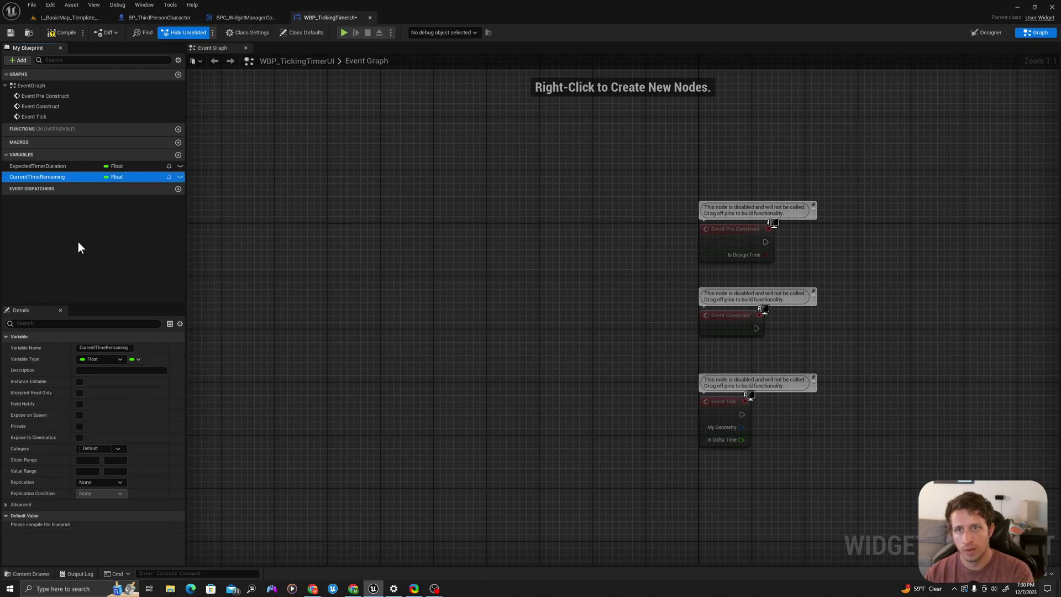
{"action": "key", "text": "ctrl+d"}
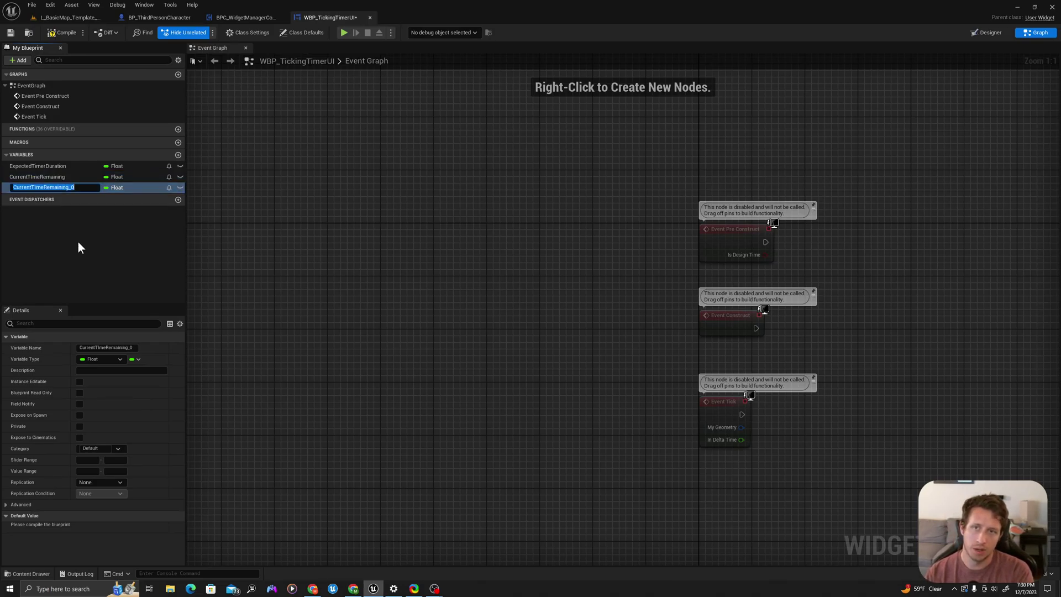
{"action": "type", "text": "TimerTick"}
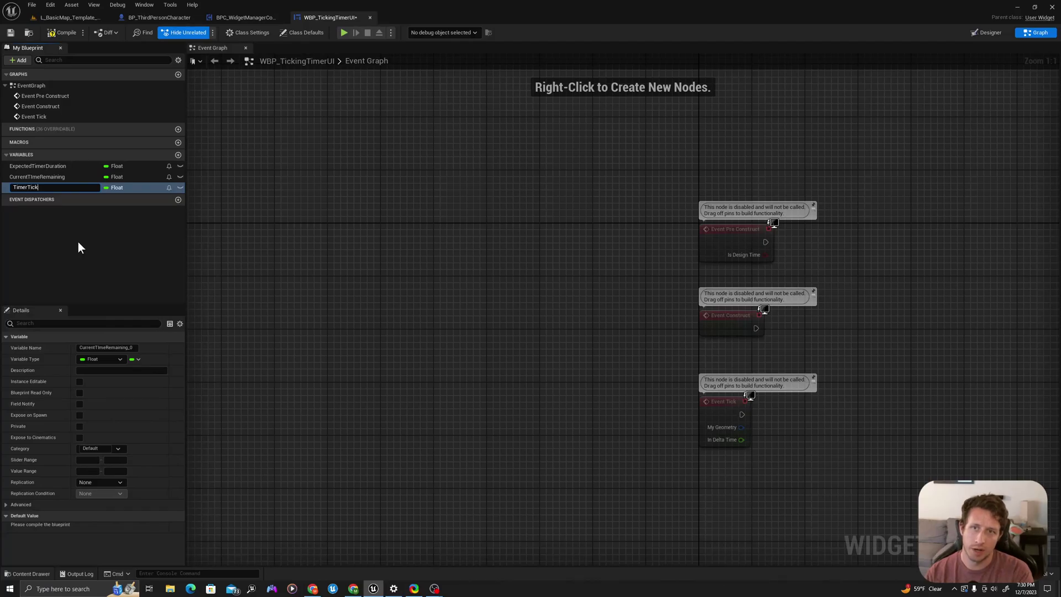
{"action": "type", "text": "DUration"}
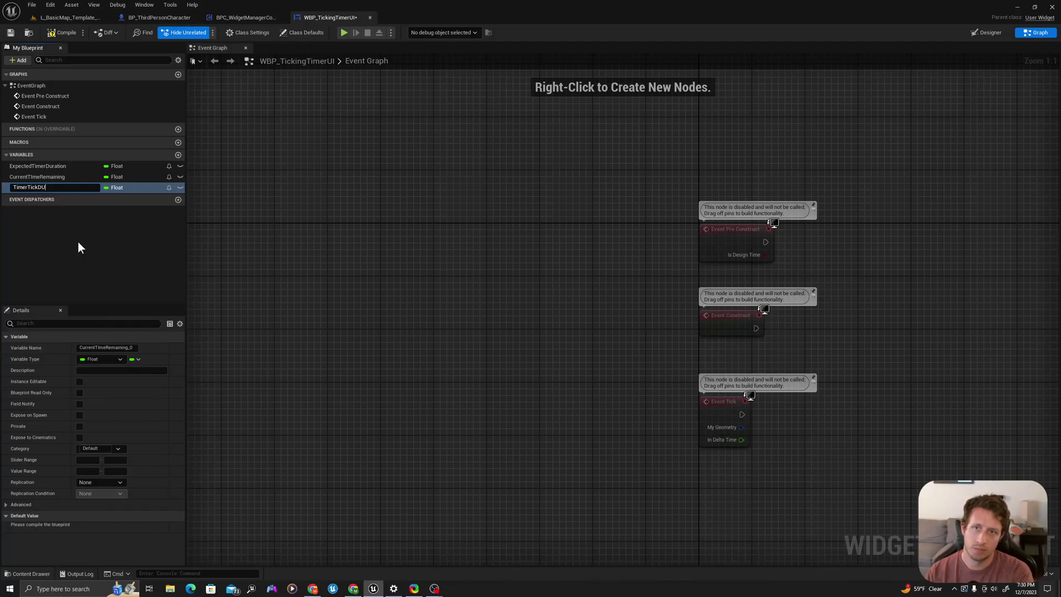
{"action": "key", "text": "BackSpace"}
{"action": "key", "text": "BackSpace"}
{"action": "key", "text": "BackSpace"}
{"action": "type", "text": "uration"}
{"action": "key", "text": "Return"}
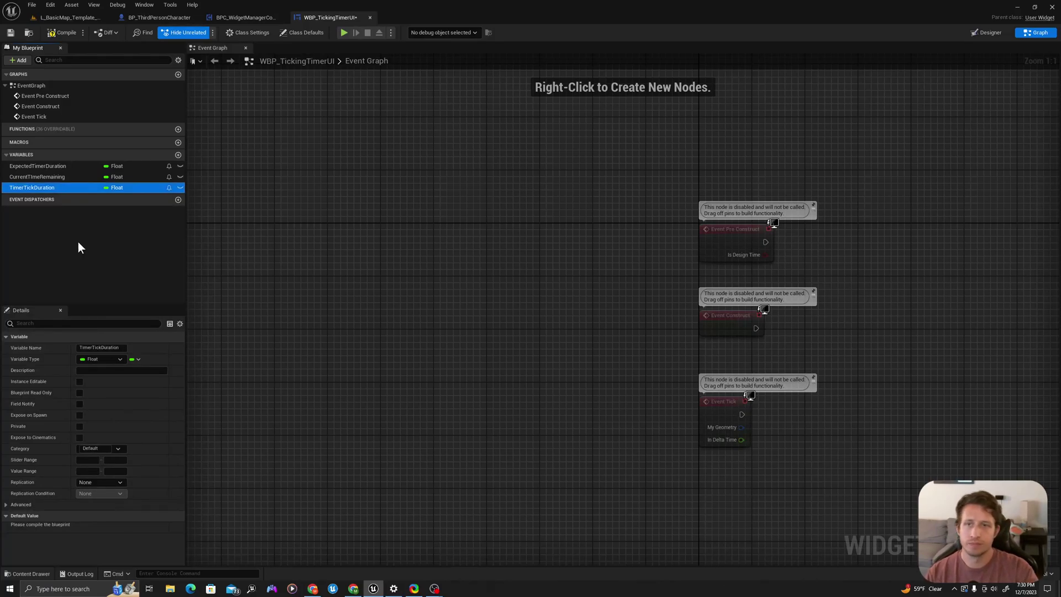
{"action": "left_click", "coordinate": [63, 33]}
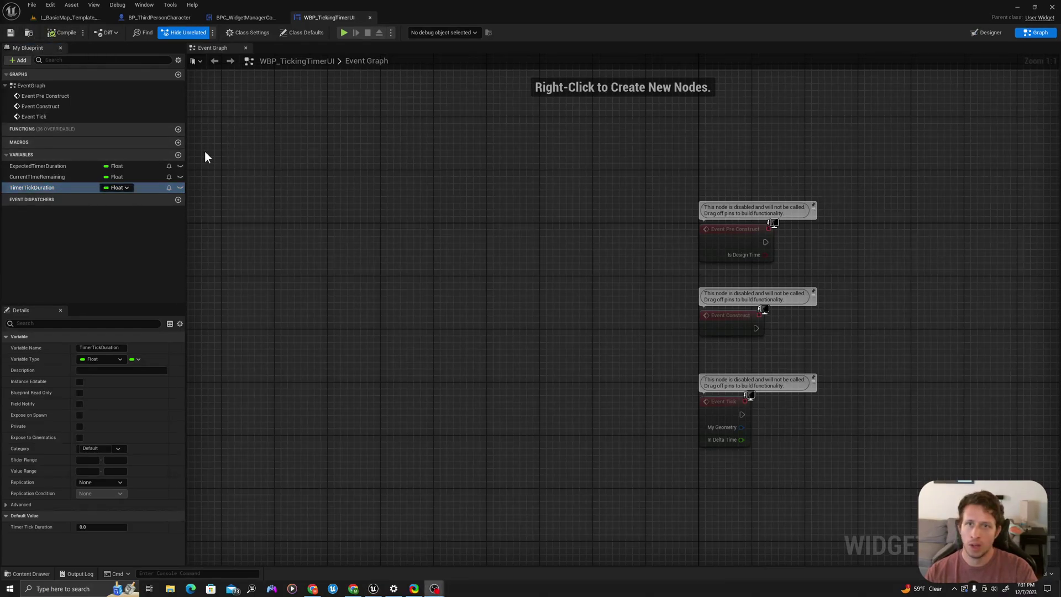
Step: Add a Text variable named TextValue
{"action": "left_click", "coordinate": [178, 155]}
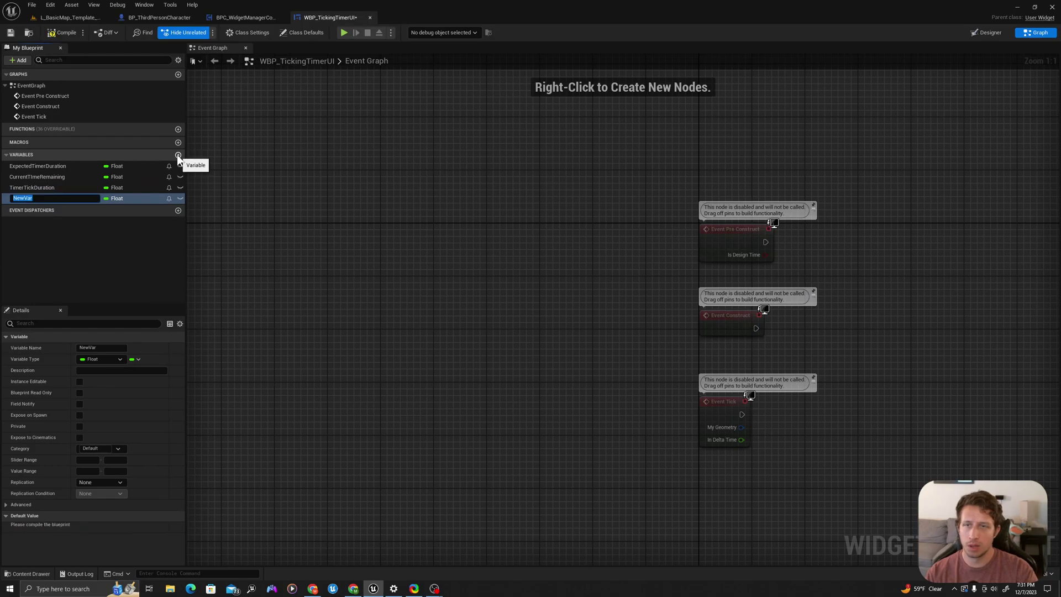
{"action": "type", "text": "TextValue"}
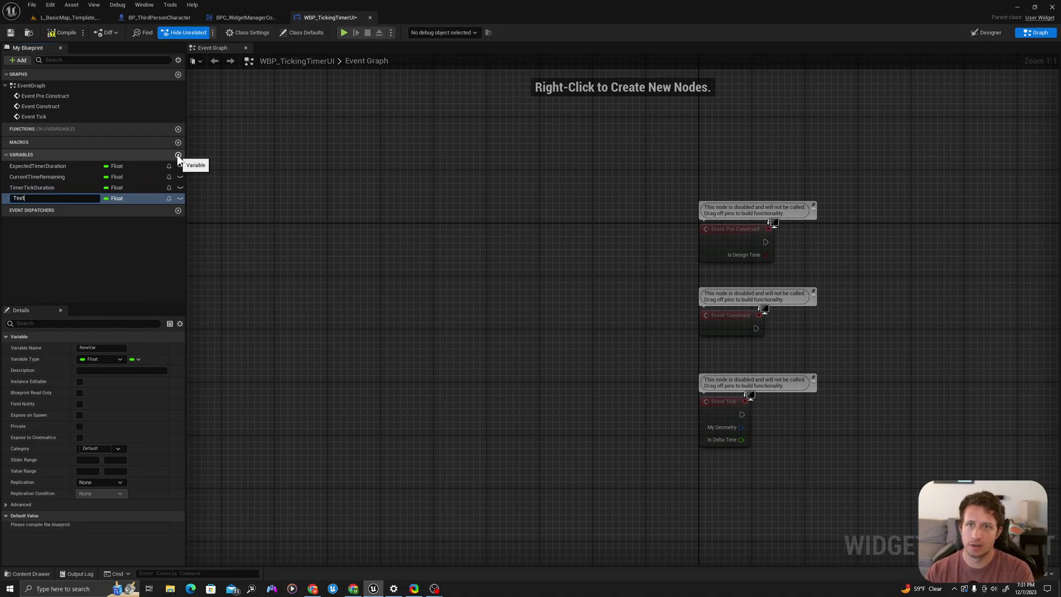
{"action": "key", "text": "Return"}
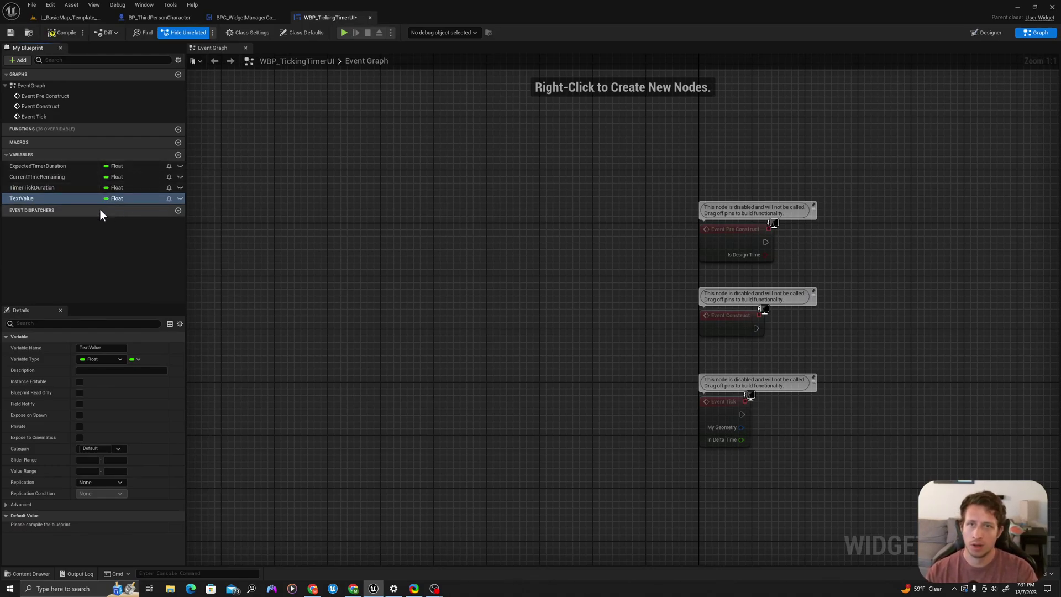
{"action": "left_click", "coordinate": [115, 198]}
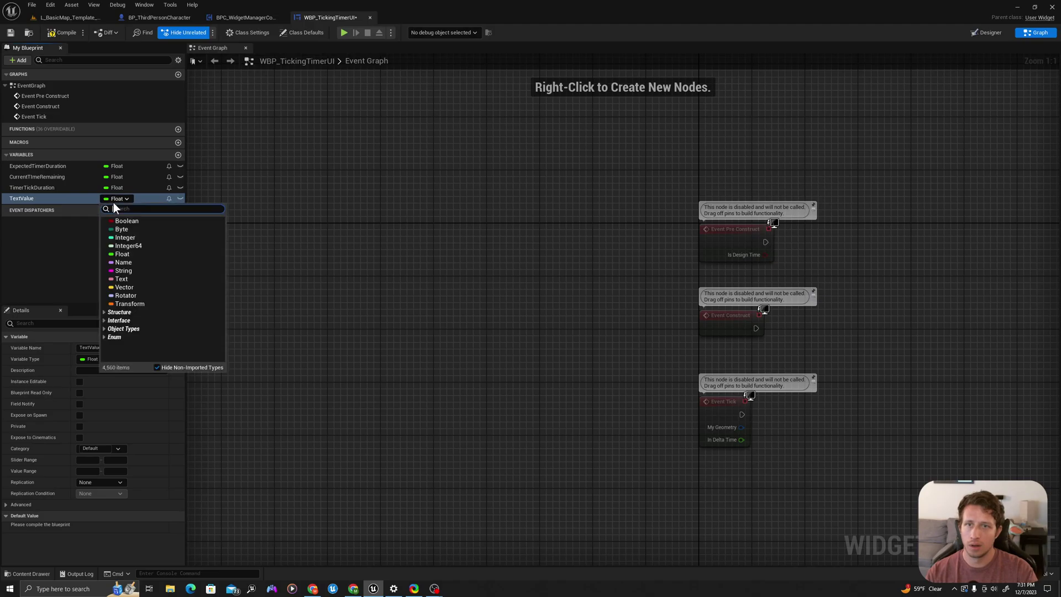
{"action": "left_click", "coordinate": [121, 279]}
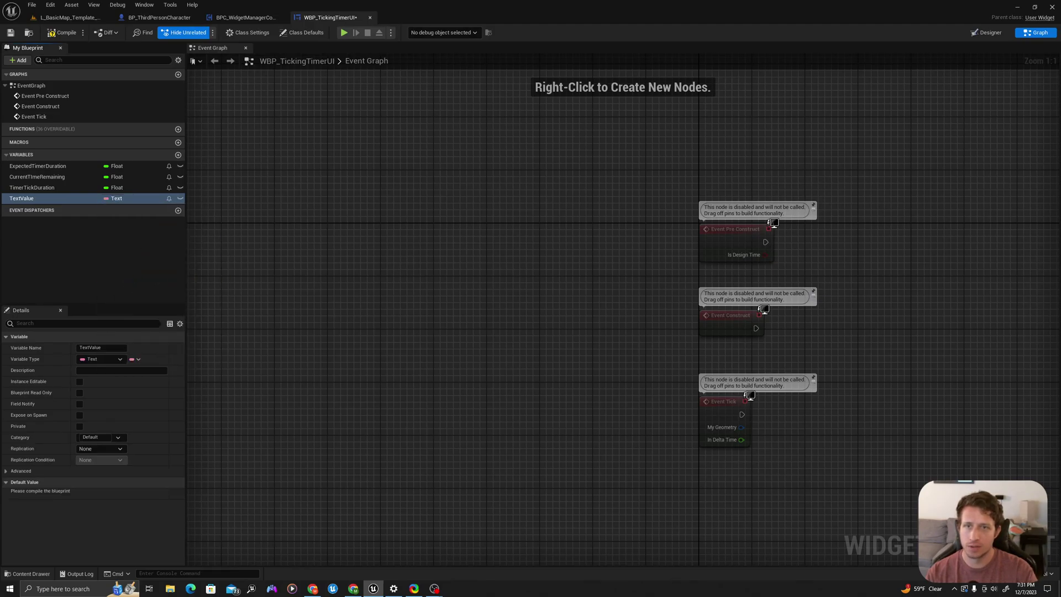
{"action": "right_click_drag", "start_coordinate": [642, 172], "coordinate": [399, 125]}
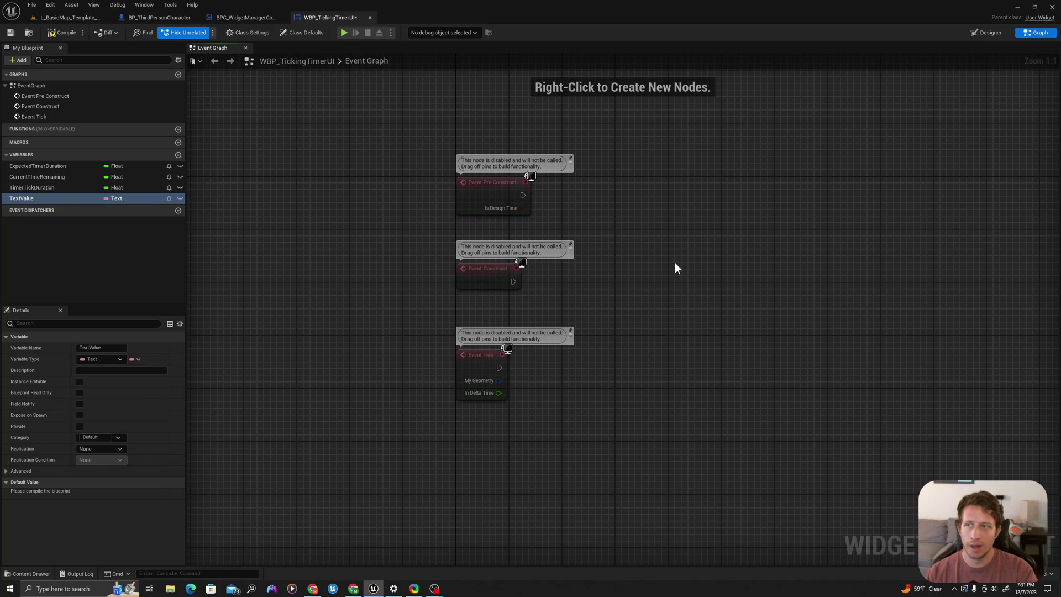
Step: Delete the unused Event Pre Construct and Event Tick nodes
{"action": "right_click_drag", "start_coordinate": [675, 263], "coordinate": [523, 239]}
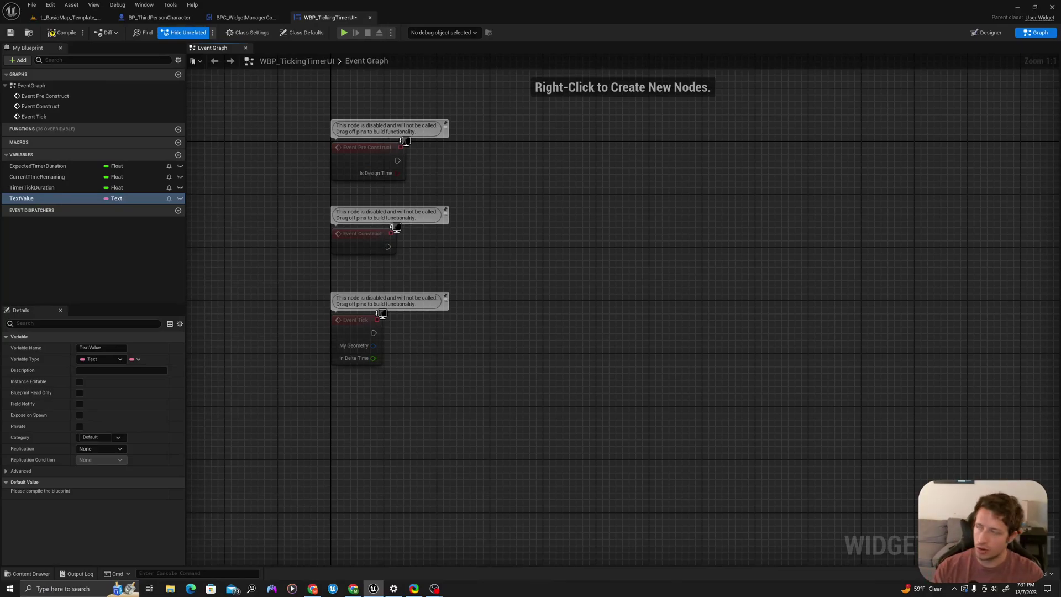
{"action": "right_click_drag", "start_coordinate": [414, 198], "coordinate": [370, 194]}
{"action": "left_click", "coordinate": [326, 161]}
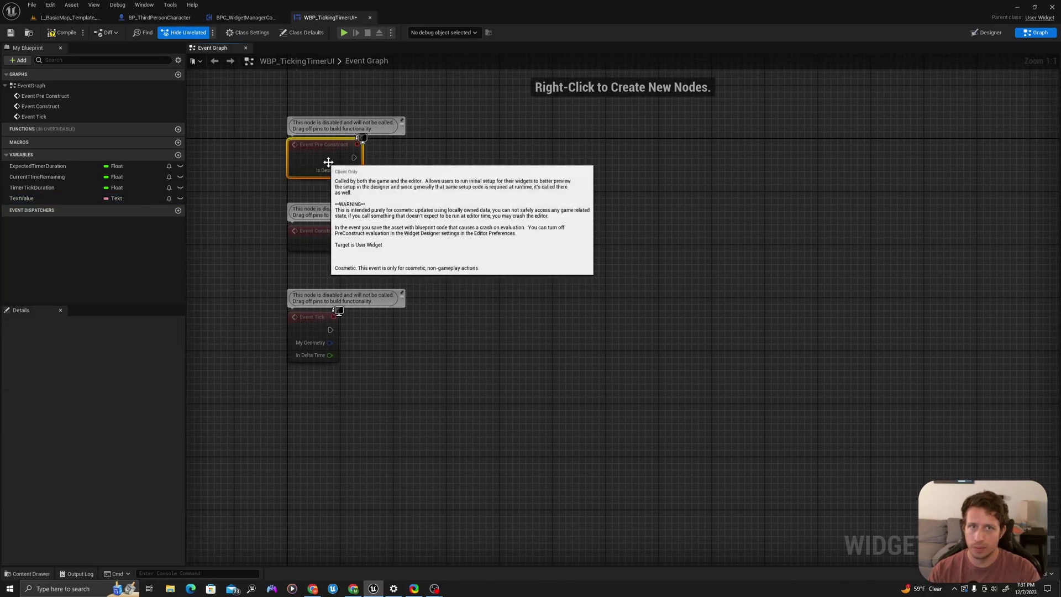
{"action": "key", "text": "Delete"}
{"action": "left_click", "coordinate": [315, 326]}
{"action": "key", "text": "Delete"}
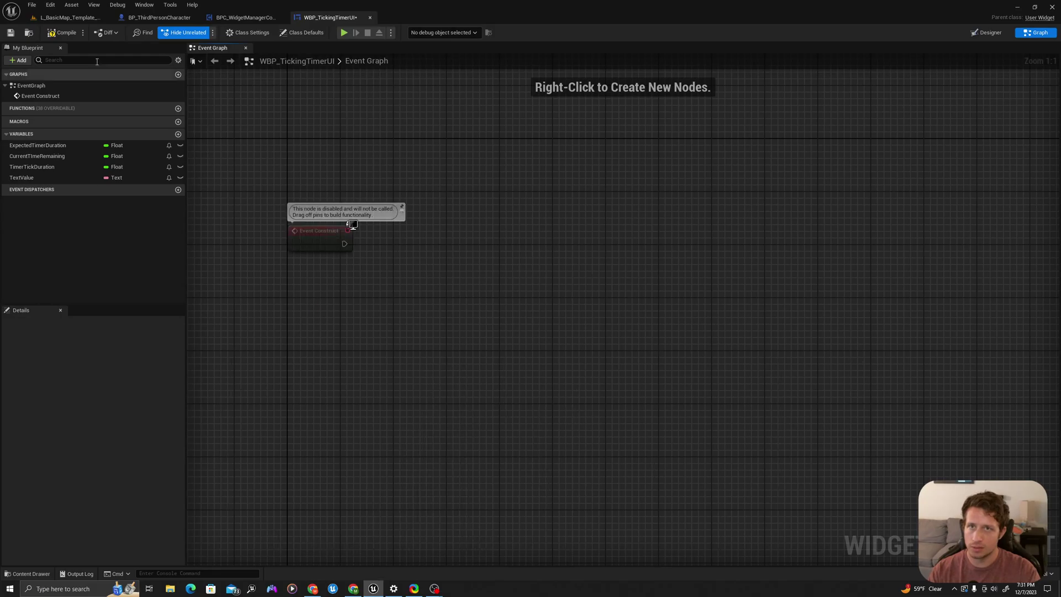
Step: Run a SET Current Time Remaining, fed by Expected Timer Duration, from Event Construct
{"action": "left_click", "coordinate": [315, 236]}
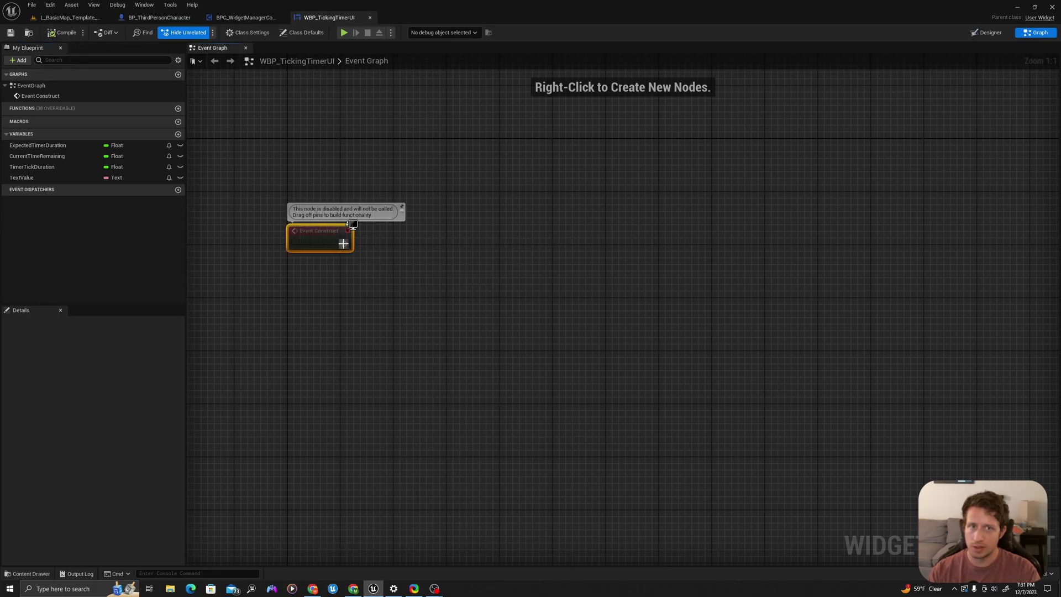
{"action": "left_click_drag", "start_coordinate": [347, 243], "coordinate": [446, 247]}
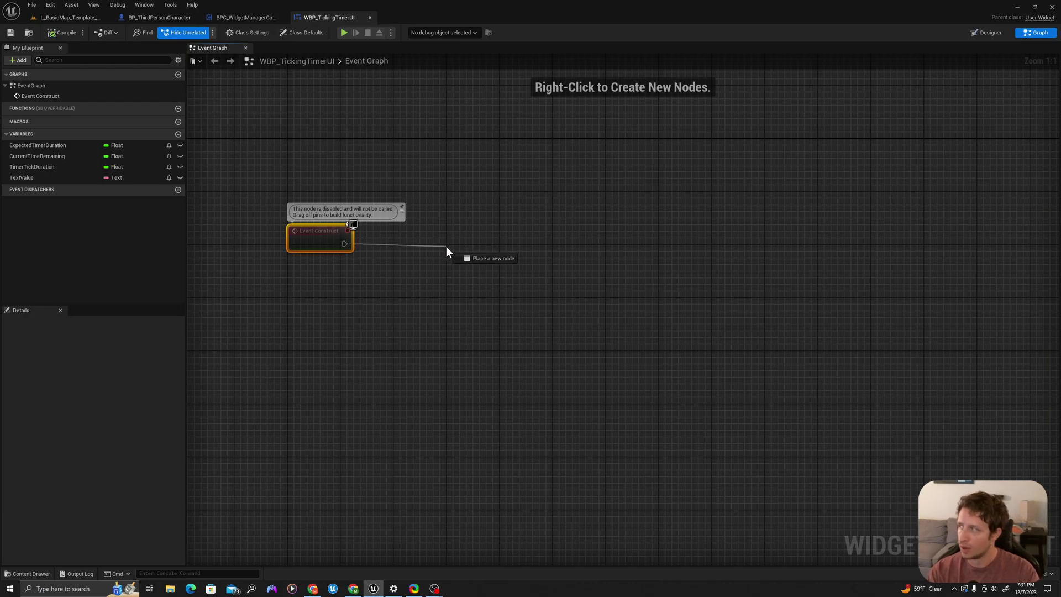
{"action": "key", "text": "Escape"}
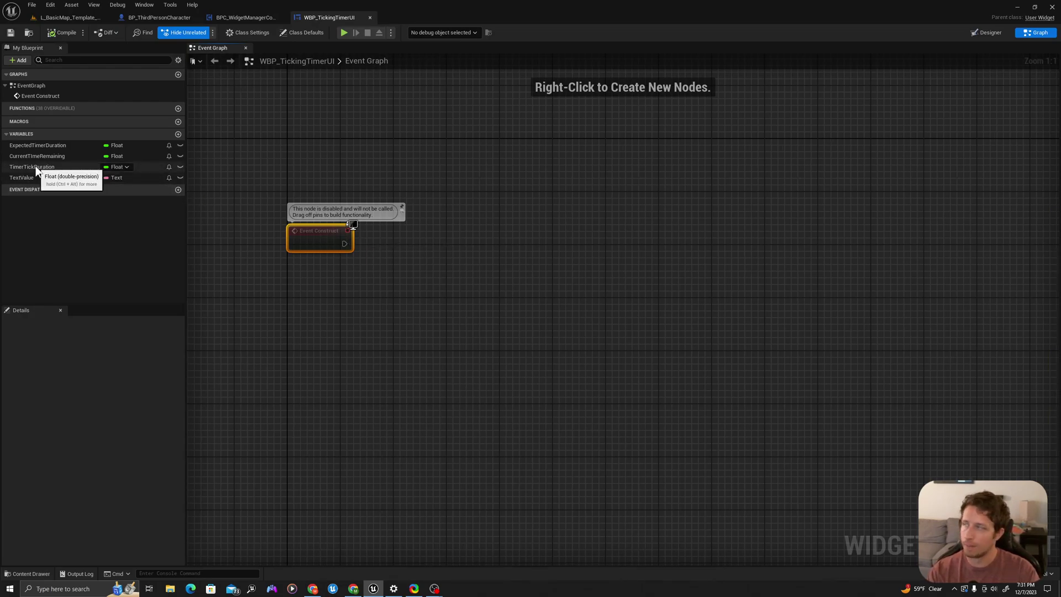
{"action": "mouse_move", "coordinate": [40, 157]}
{"action": "left_mouse_down"}
{"action": "mouse_move", "coordinate": [403, 266]}
{"action": "mouse_move", "coordinate": [383, 279]}
{"action": "left_mouse_up"}
{"action": "left_click", "coordinate": [380, 289]}
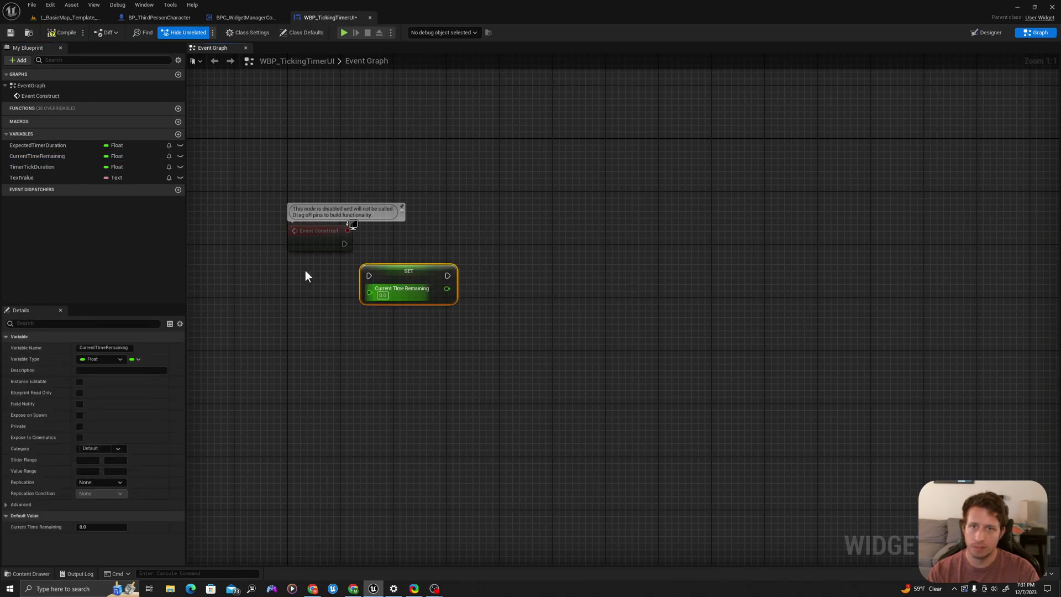
{"action": "left_click_drag", "start_coordinate": [41, 146], "coordinate": [370, 291]}
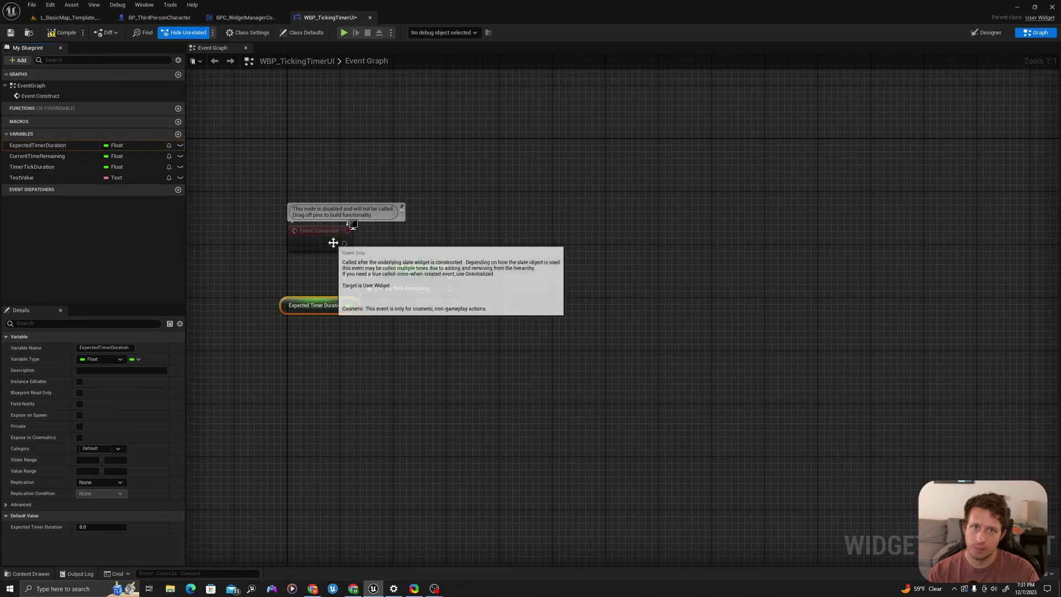
{"action": "mouse_move", "coordinate": [344, 244]}
{"action": "left_mouse_down"}
{"action": "mouse_move", "coordinate": [370, 276]}
{"action": "mouse_move", "coordinate": [488, 264]}
{"action": "mouse_move", "coordinate": [491, 241]}
{"action": "left_mouse_up"}
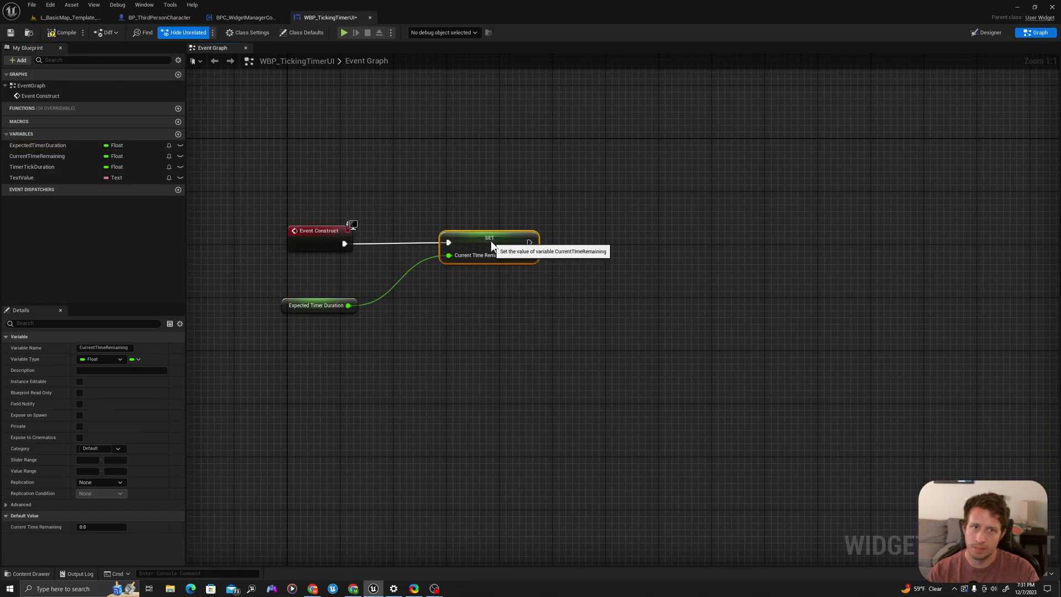
{"action": "left_click_drag", "start_coordinate": [301, 307], "coordinate": [365, 281]}
Step: After the SET, add a looping Set Timer by Event using Create Event and Timer Tick Duration
{"action": "left_click_drag", "start_coordinate": [530, 242], "coordinate": [622, 246]}
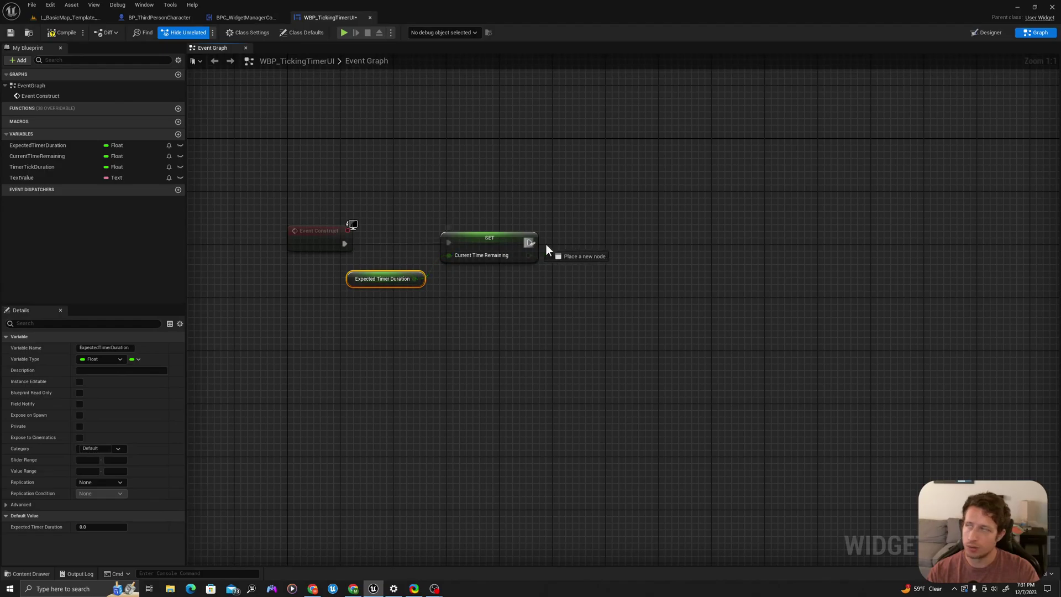
{"action": "type", "text": "set time"}
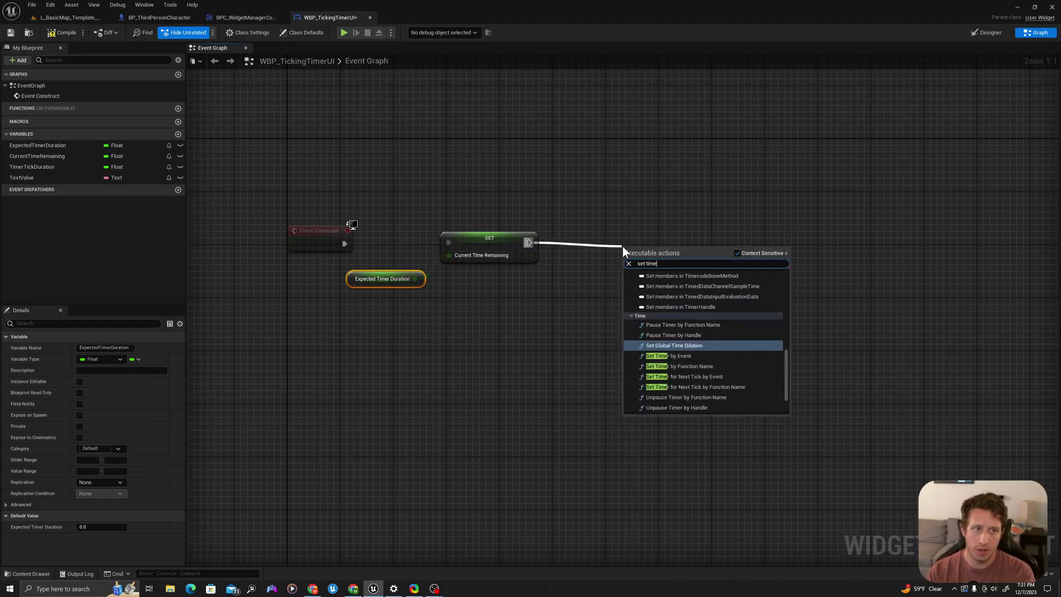
{"action": "type", "text": "r by eve"}
{"action": "key", "text": "Return"}
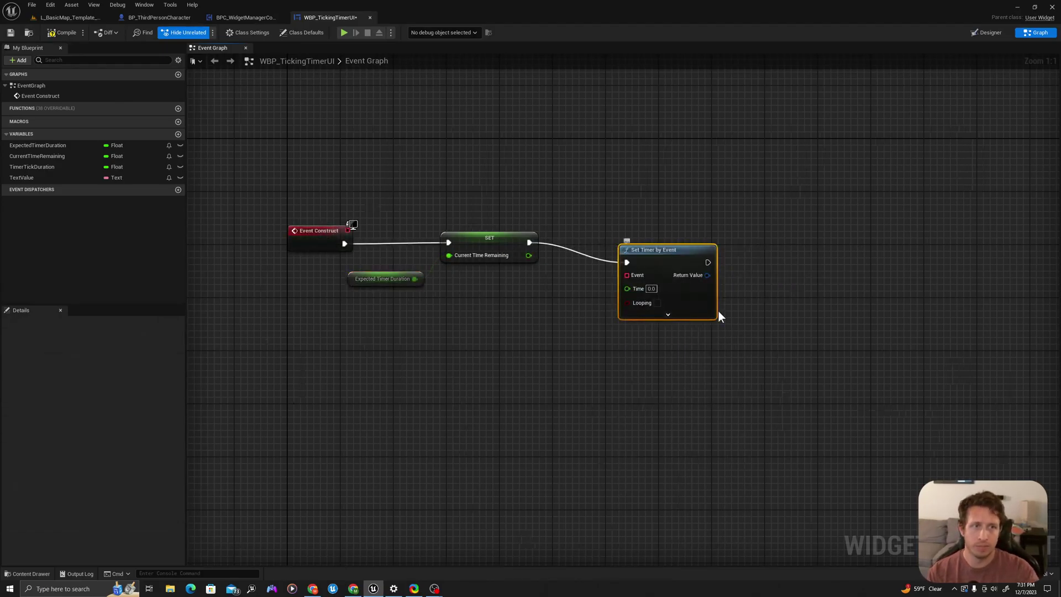
{"action": "left_click_drag", "start_coordinate": [688, 241], "coordinate": [710, 229]}
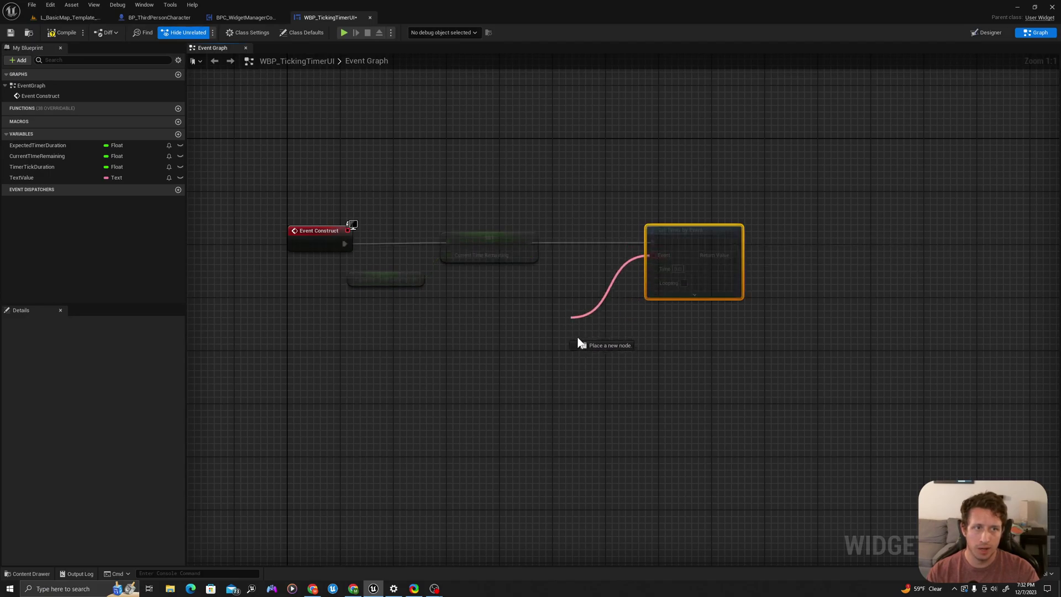
{"action": "mouse_move", "coordinate": [653, 255]}
{"action": "left_mouse_down"}
{"action": "mouse_move", "coordinate": [583, 352]}
{"action": "mouse_move", "coordinate": [596, 312]}
{"action": "left_mouse_up"}
{"action": "type", "text": "create event"}
{"action": "left_click", "coordinate": [609, 377]}
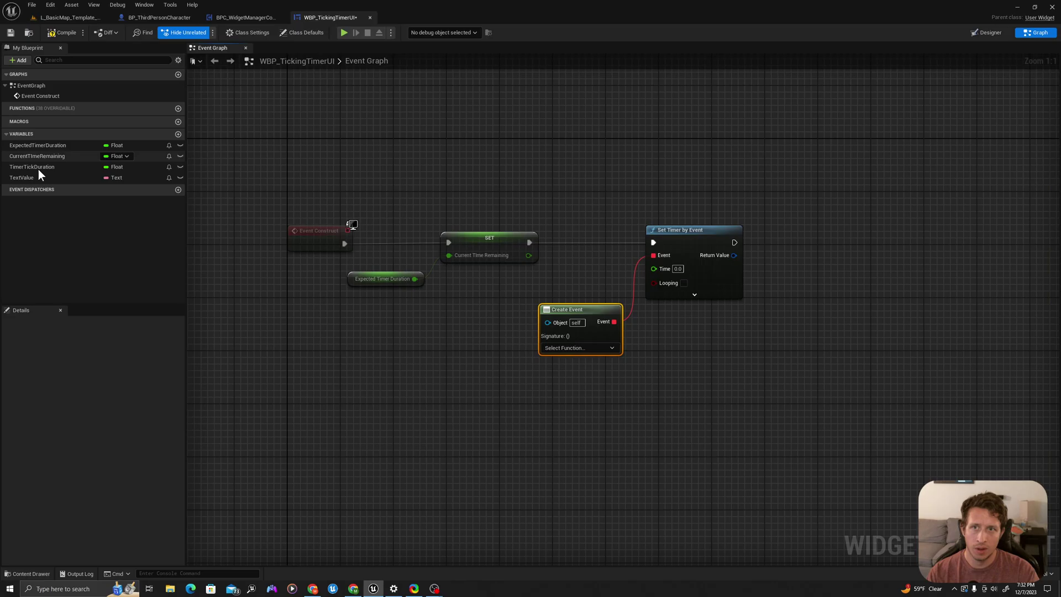
{"action": "mouse_move", "coordinate": [31, 166]}
{"action": "left_mouse_down"}
{"action": "mouse_move", "coordinate": [656, 273]}
{"action": "mouse_move", "coordinate": [582, 366]}
{"action": "left_mouse_up"}
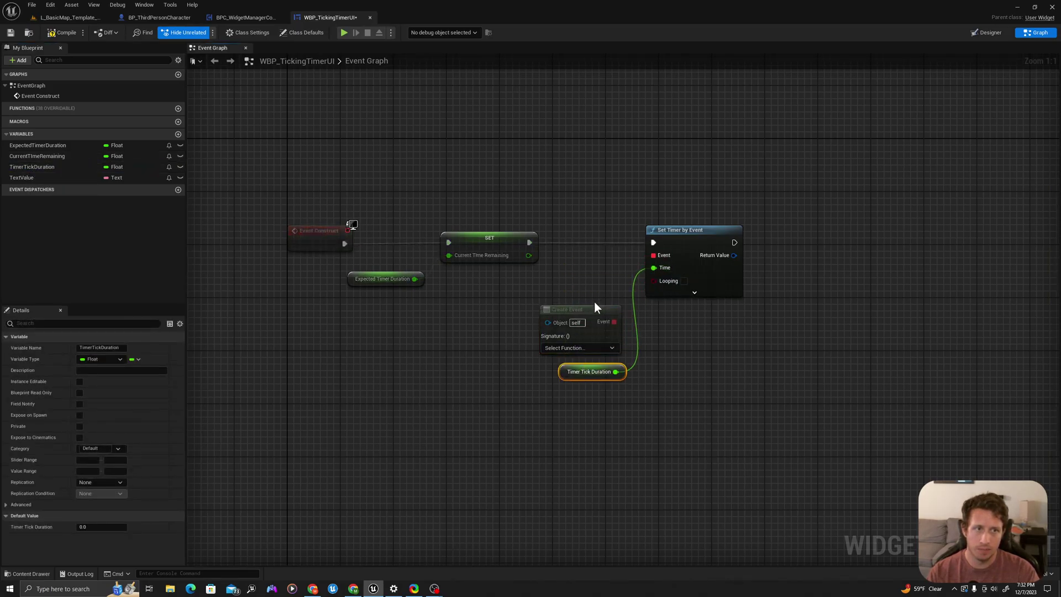
{"action": "left_click", "coordinate": [686, 281]}
Step: Tidy the nodes and promote the timer's Return Value to a new TimerReference variable
{"action": "right_click_drag", "start_coordinate": [770, 270], "coordinate": [743, 261]}
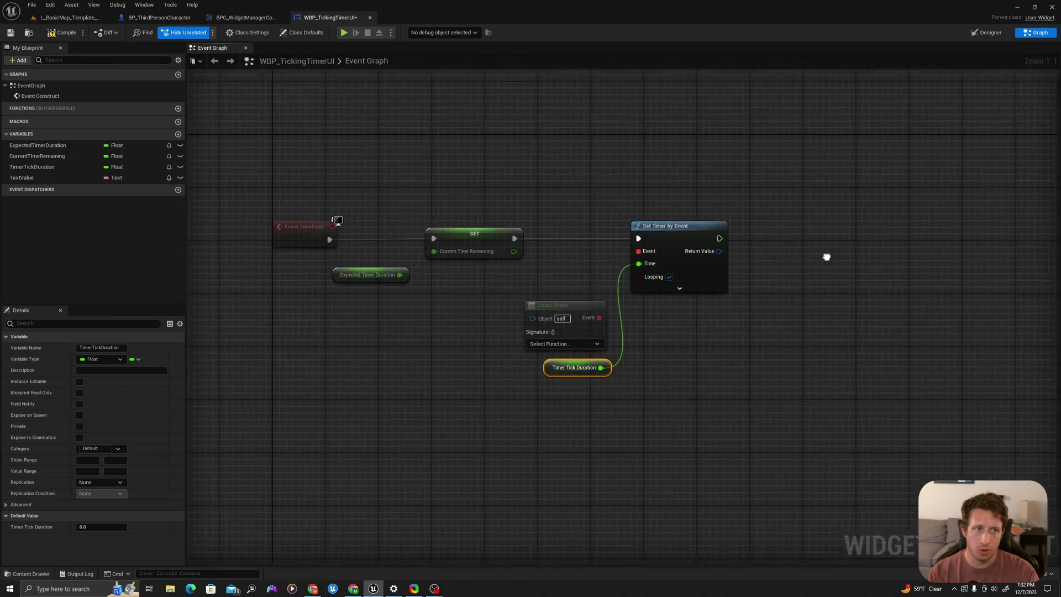
{"action": "left_click", "coordinate": [773, 260]}
{"action": "left_click_drag", "start_coordinate": [605, 293], "coordinate": [566, 377]}
{"action": "left_click_drag", "start_coordinate": [562, 300], "coordinate": [558, 274]}
{"action": "left_click", "coordinate": [746, 251]}
{"action": "left_click_drag", "start_coordinate": [707, 246], "coordinate": [750, 248]}
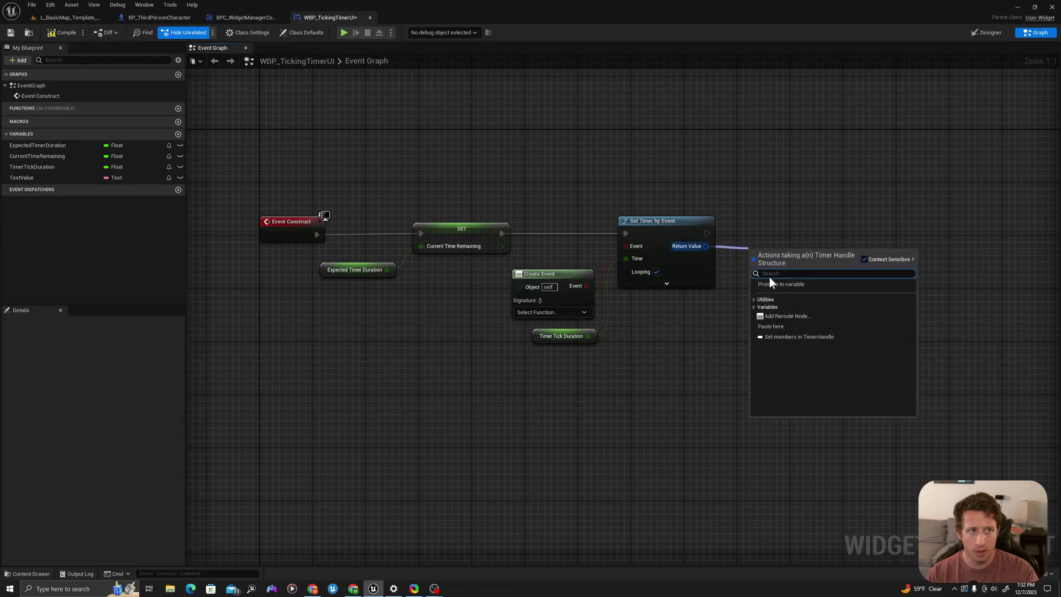
{"action": "left_click", "coordinate": [767, 282]}
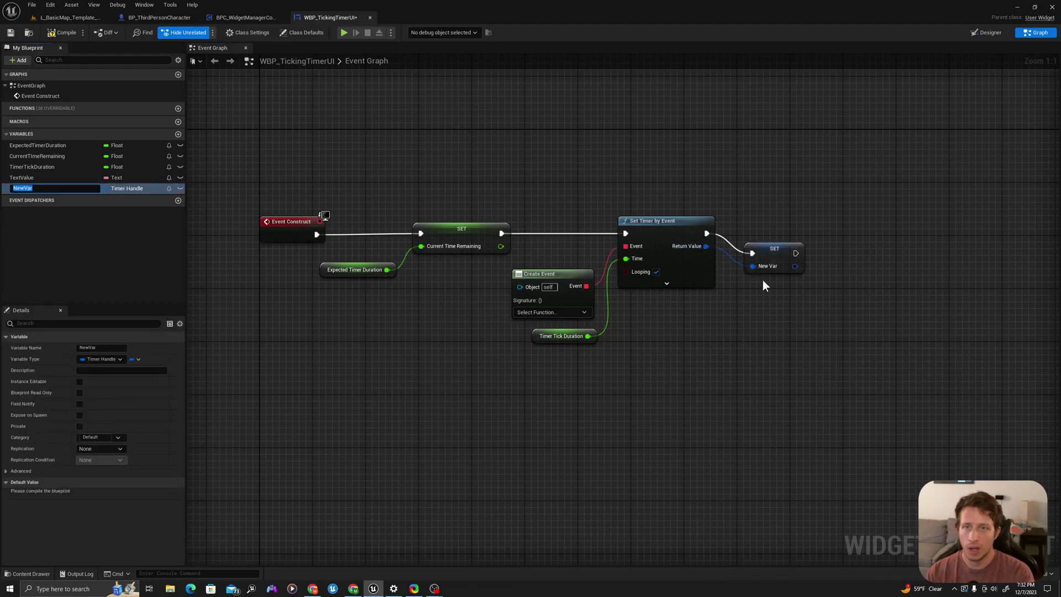
{"action": "type", "text": "TimerRefer"}
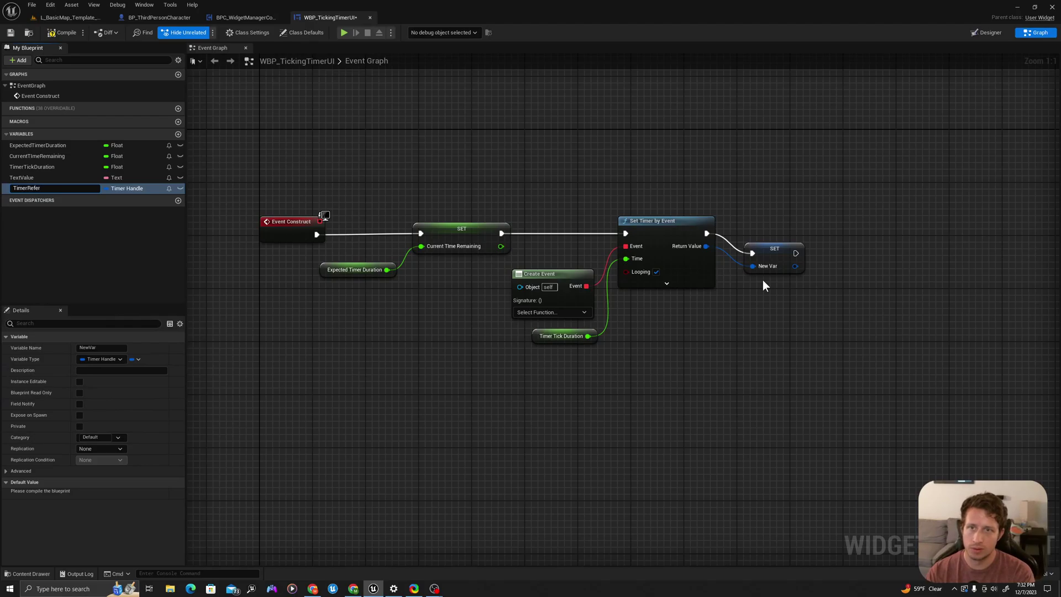
{"action": "type", "text": "ence"}
{"action": "key", "text": "Return"}
{"action": "left_click_drag", "start_coordinate": [776, 255], "coordinate": [771, 228]}
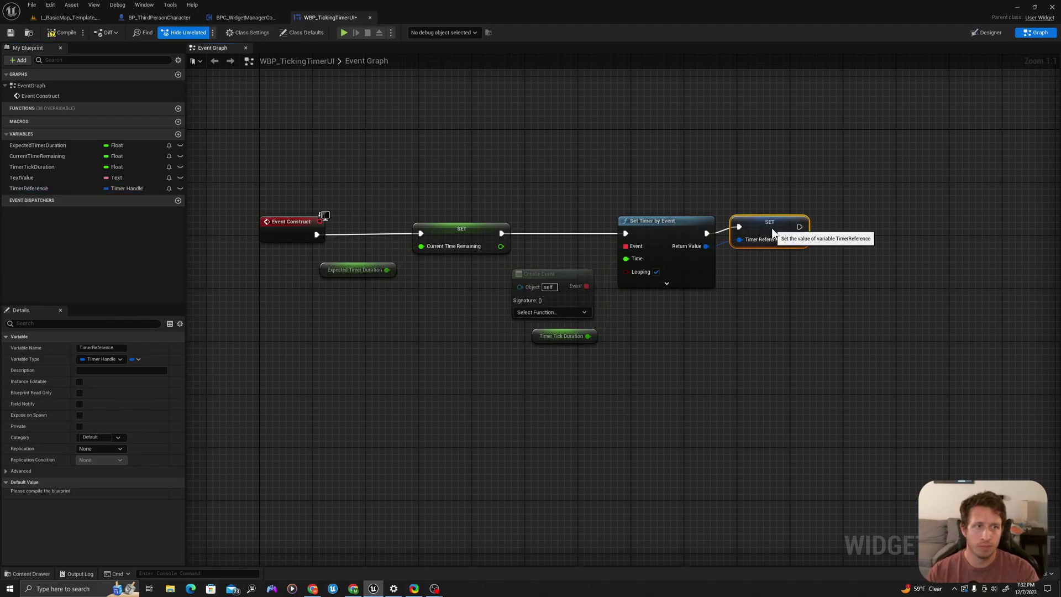
{"action": "scroll", "coordinate": [861, 210], "scroll_direction": "down", "scroll_amount": 2}
{"action": "left_click_drag", "start_coordinate": [896, 193], "coordinate": [409, 365]}
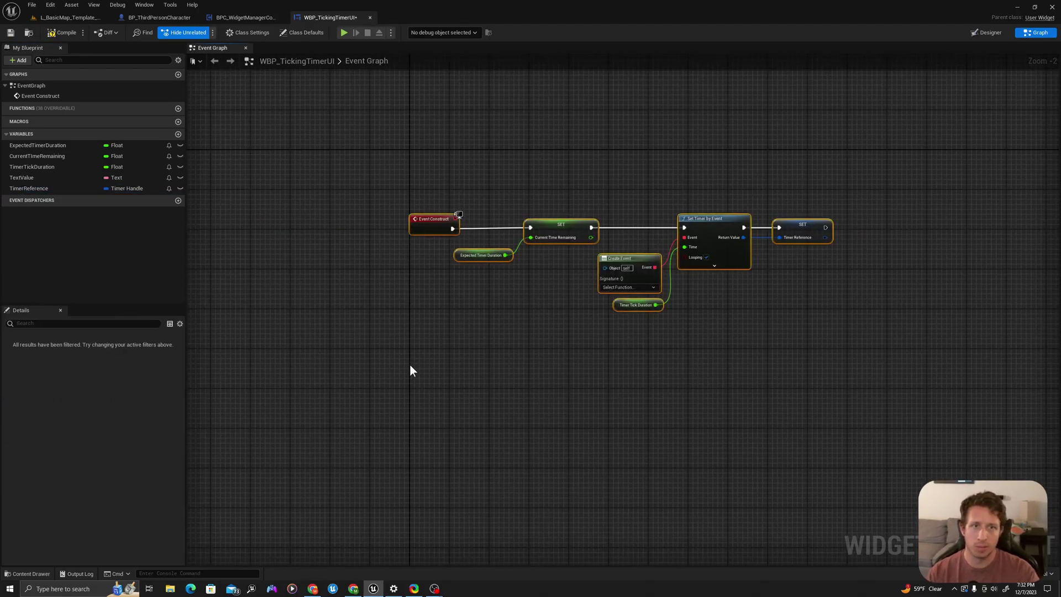
Step: Wrap the selected construct nodes in a 'Begin Play' comment and compile the blueprint
{"action": "key", "text": "c"}
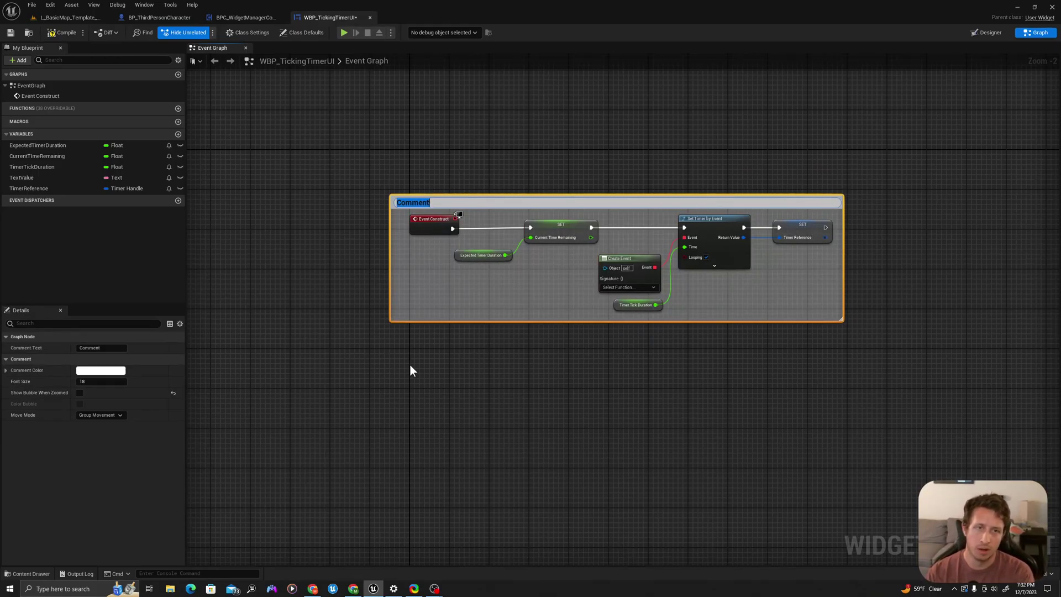
{"action": "type", "text": "Begin Play"}
{"action": "key", "text": "Return"}
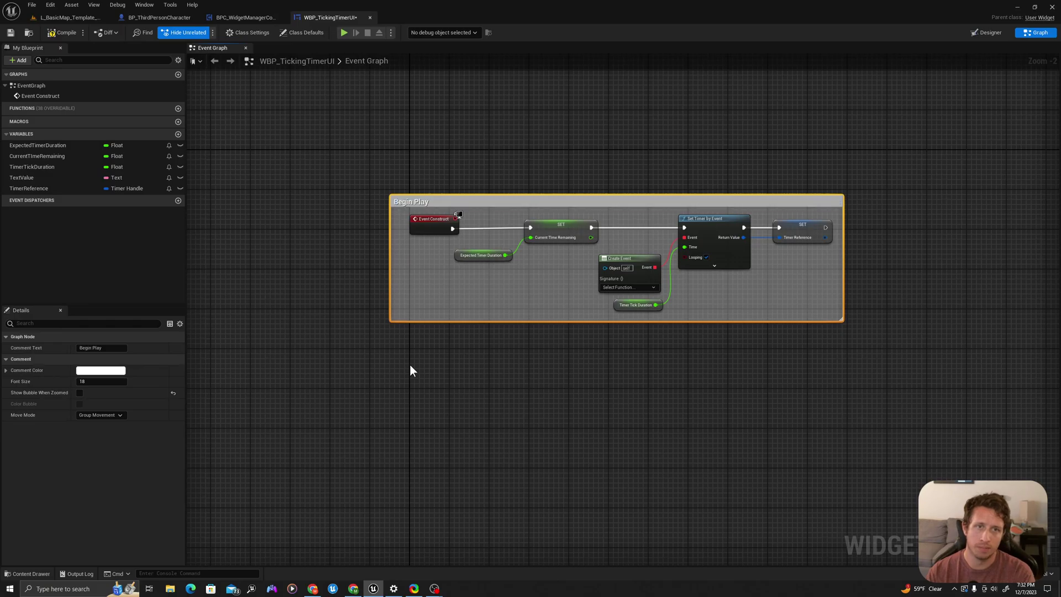
{"action": "left_click", "coordinate": [479, 288]}
{"action": "left_click", "coordinate": [65, 32]}
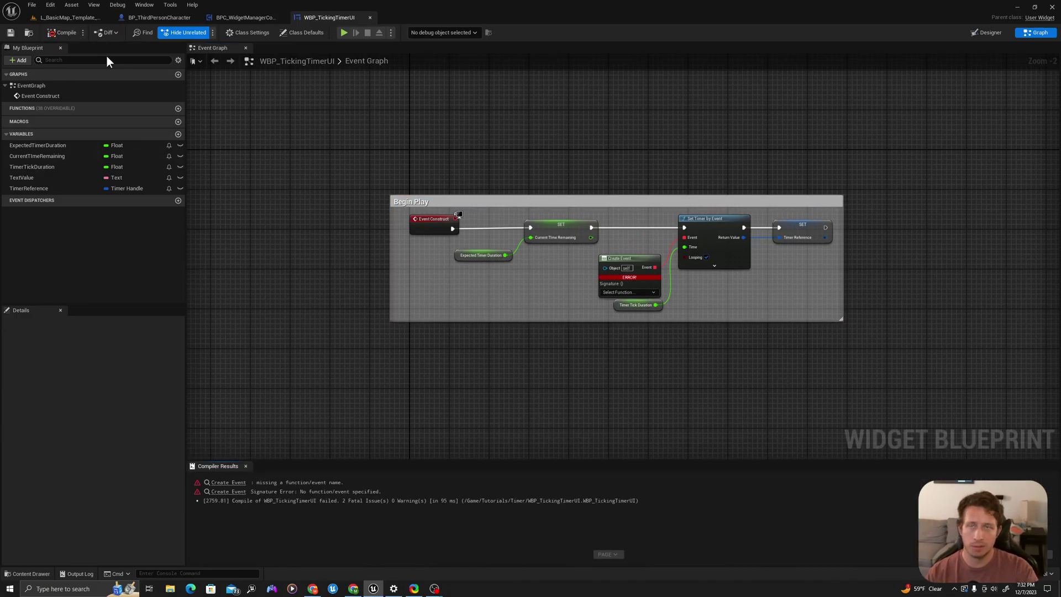
{"action": "scroll", "coordinate": [575, 308], "scroll_direction": "up", "scroll_amount": 2}
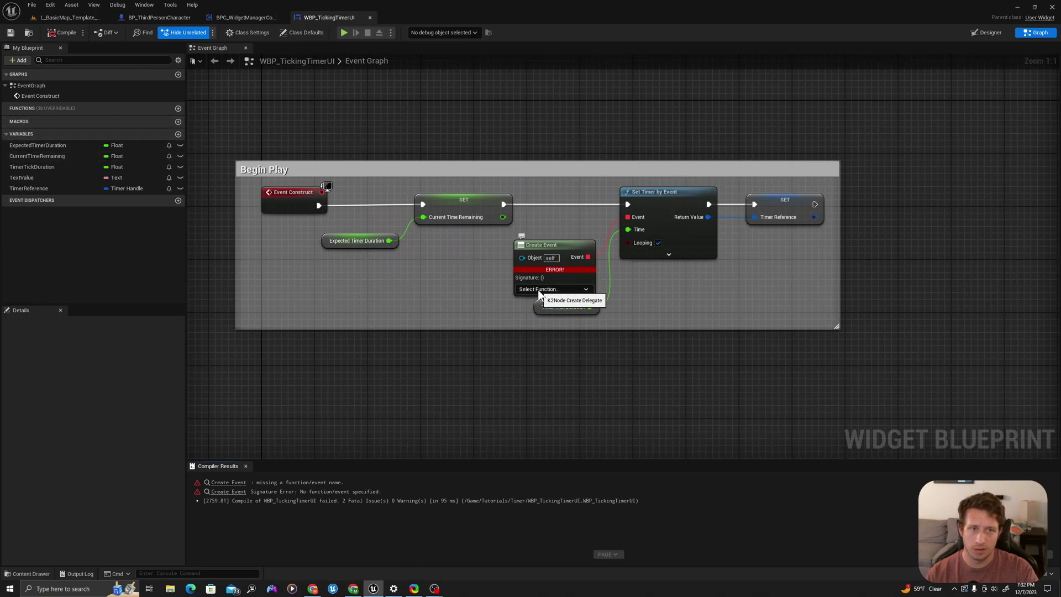
Step: Bind Create Event to a new matching event named SetValueOnTimer, then compile and save
{"action": "left_click", "coordinate": [538, 290]}
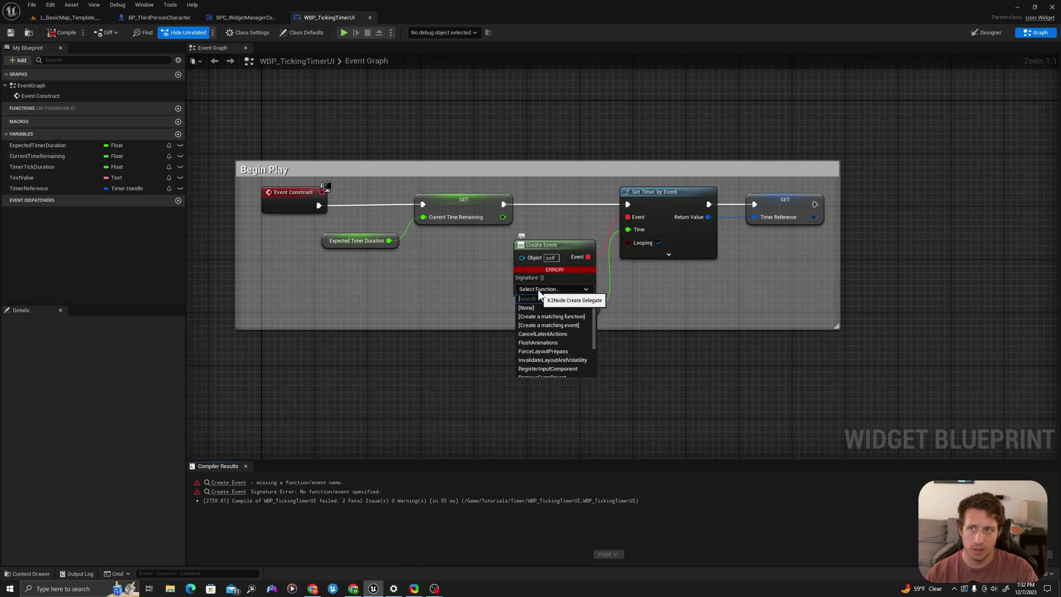
{"action": "left_click", "coordinate": [537, 327]}
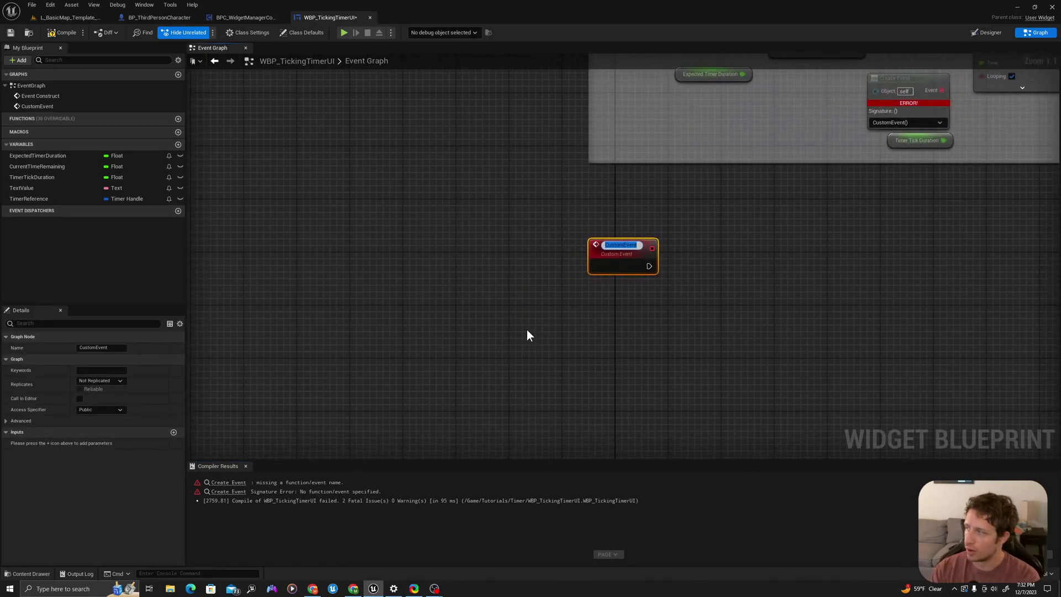
{"action": "type", "text": "SetV"}
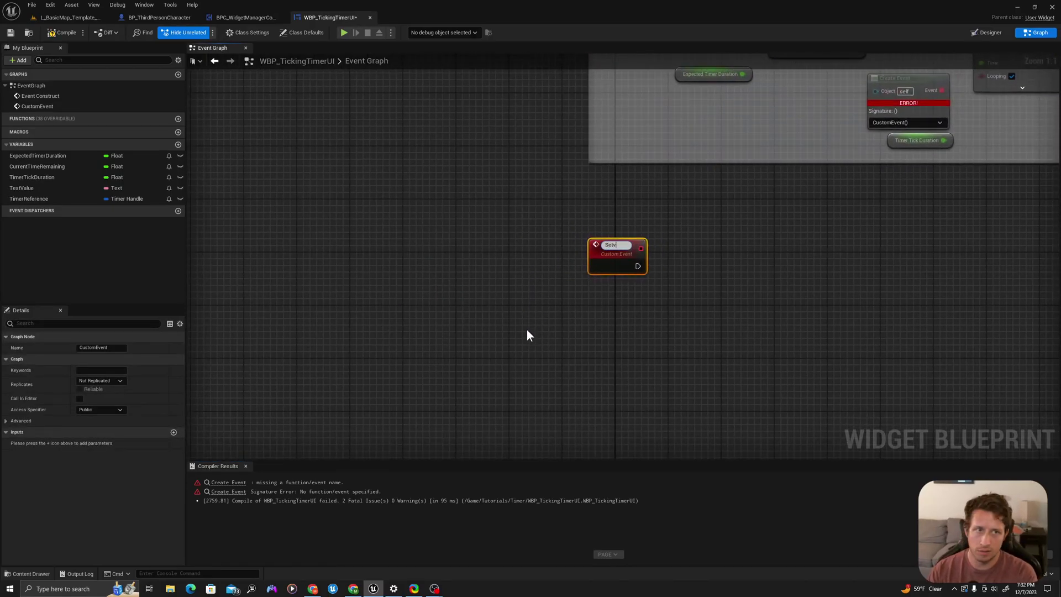
{"action": "type", "text": "alueOnTimer"}
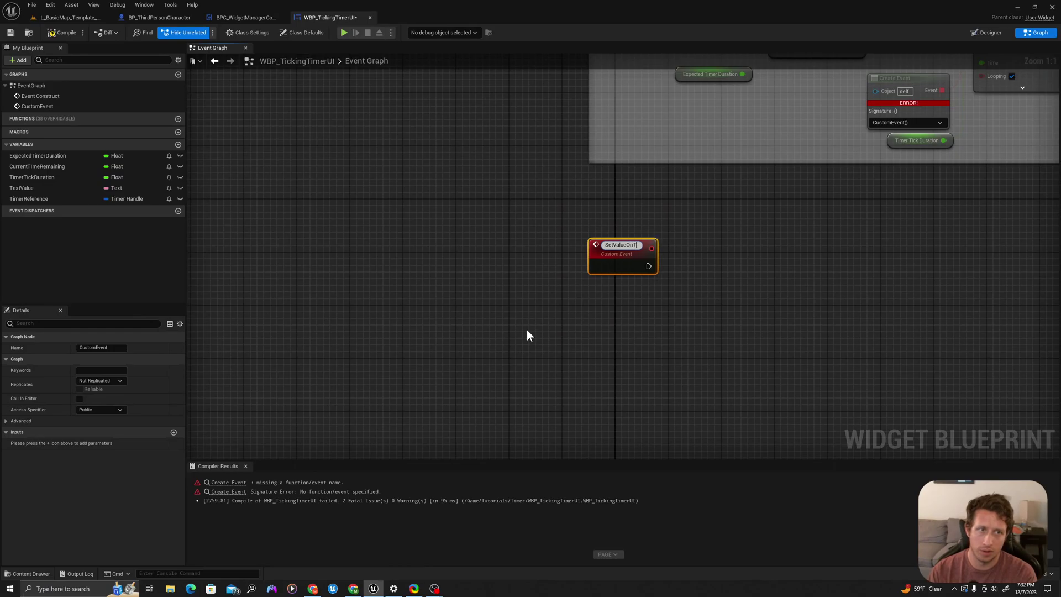
{"action": "key", "text": "Return"}
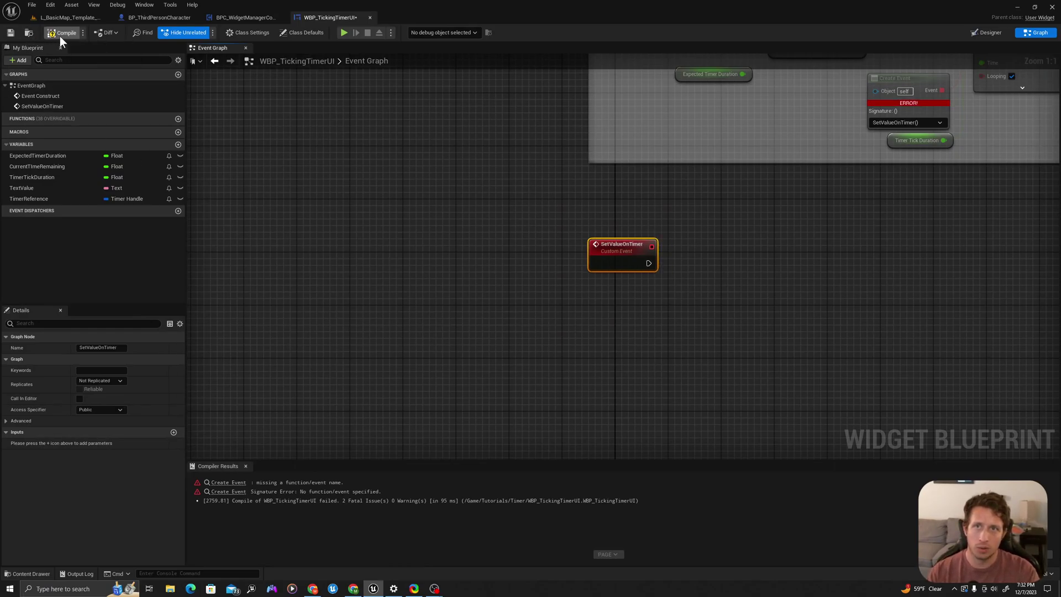
{"action": "left_click", "coordinate": [60, 33]}
{"action": "left_click", "coordinate": [10, 33]}
Step: Edit the Timer Tick Duration default and set Expected Timer Duration's default to 10
{"action": "right_click_drag", "start_coordinate": [303, 105], "coordinate": [231, 266]}
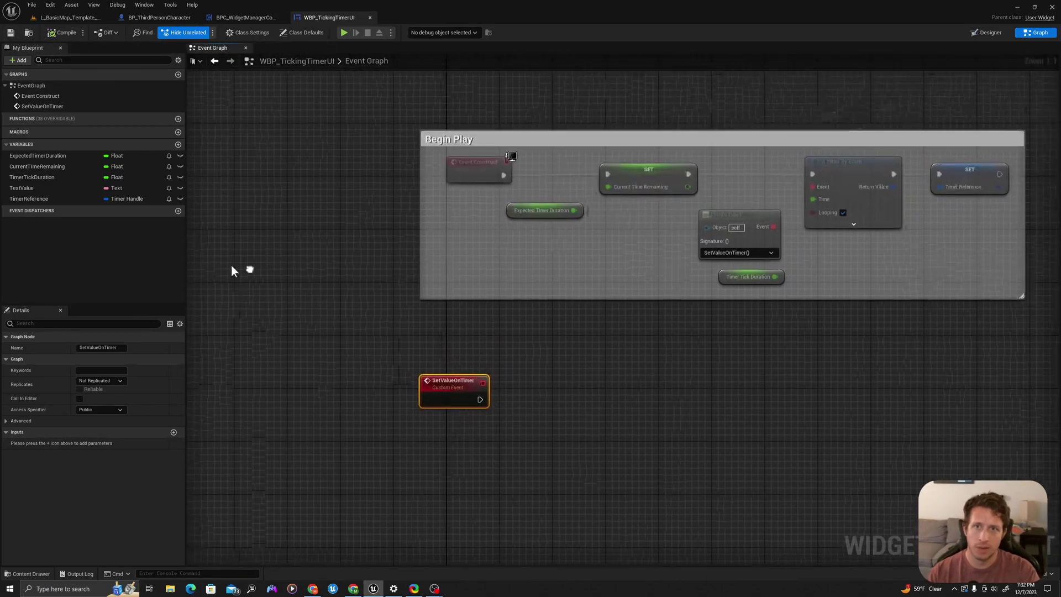
{"action": "left_click", "coordinate": [44, 177]}
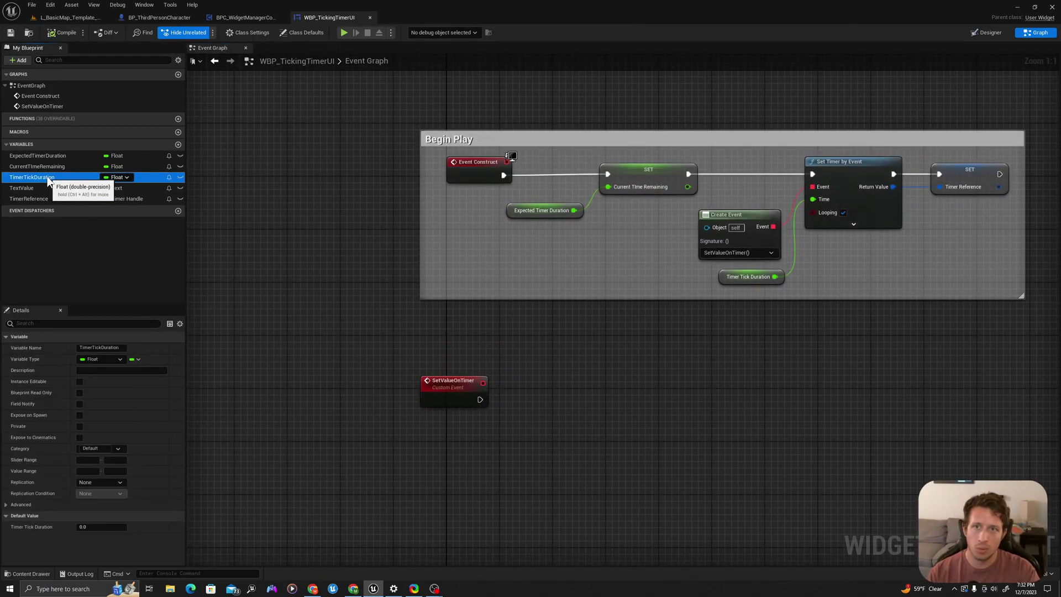
{"action": "left_click", "coordinate": [92, 526]}
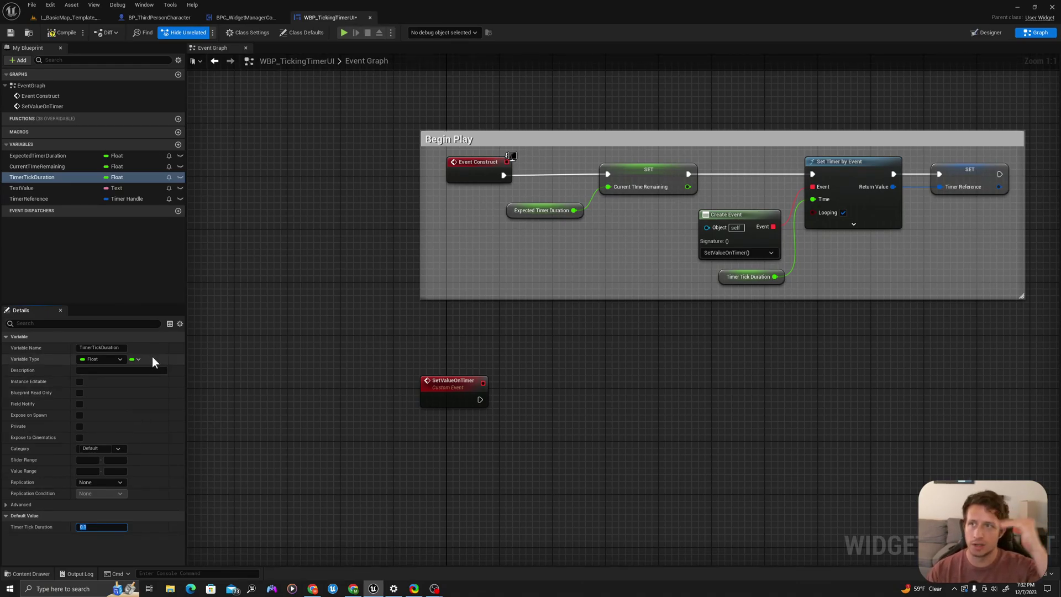
{"action": "left_click", "coordinate": [18, 157]}
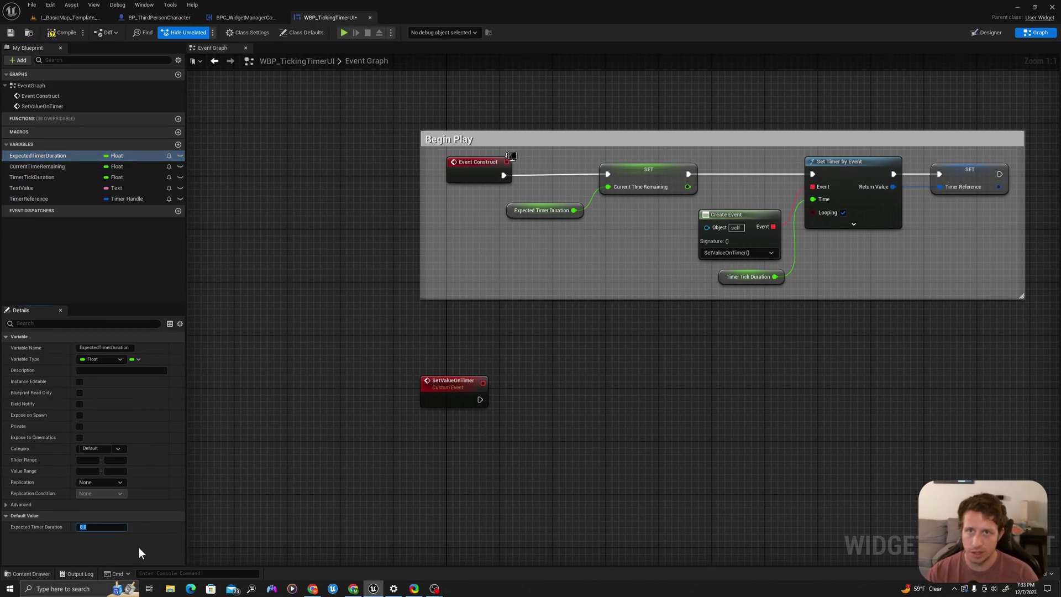
{"action": "type", "text": "10"}
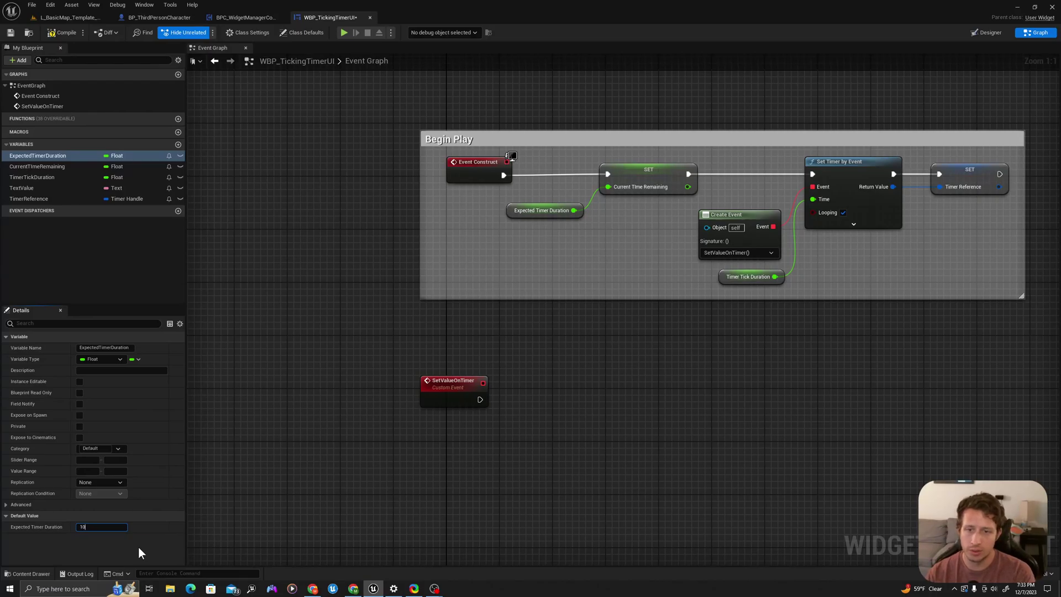
{"action": "key", "text": "Return"}
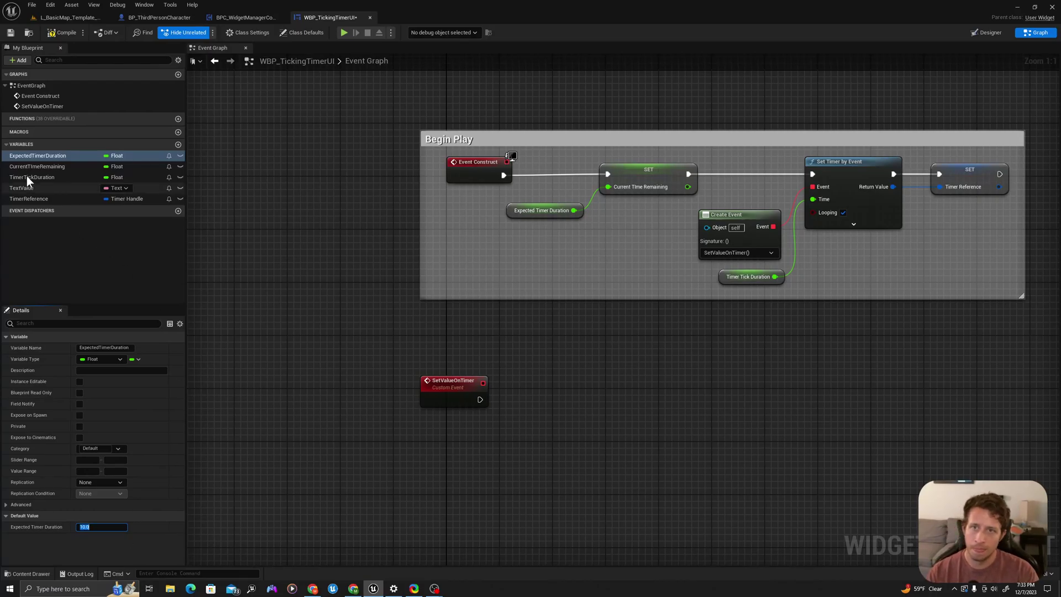
{"action": "left_click", "coordinate": [35, 167]}
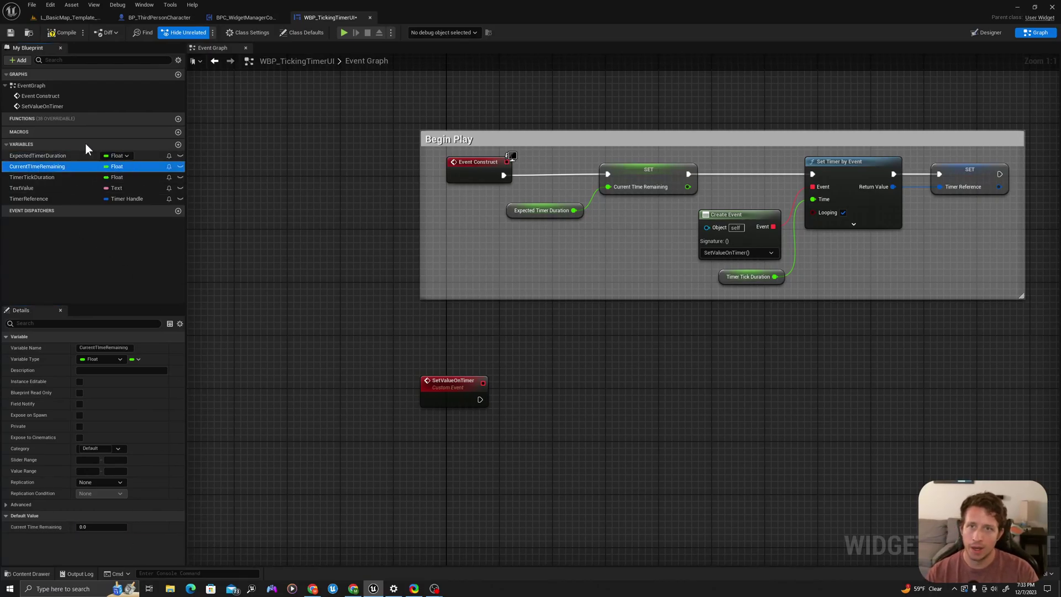
Step: Compile, nudge the SET Current Time Remaining node, and pan down to the SetValueOnTimer event
{"action": "left_click", "coordinate": [65, 33]}
{"action": "right_click_drag", "start_coordinate": [637, 178], "coordinate": [553, 192]}
{"action": "left_click", "coordinate": [553, 192]}
{"action": "mouse_move", "coordinate": [553, 192]}
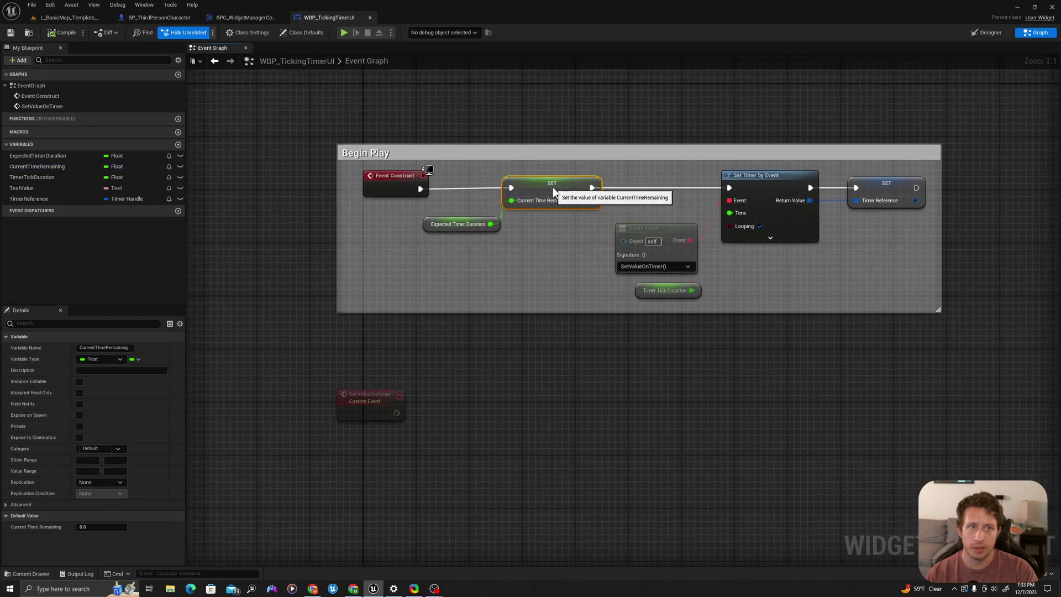
{"action": "left_click_drag", "start_coordinate": [553, 192], "coordinate": [566, 192]}
{"action": "left_click", "coordinate": [451, 226]}
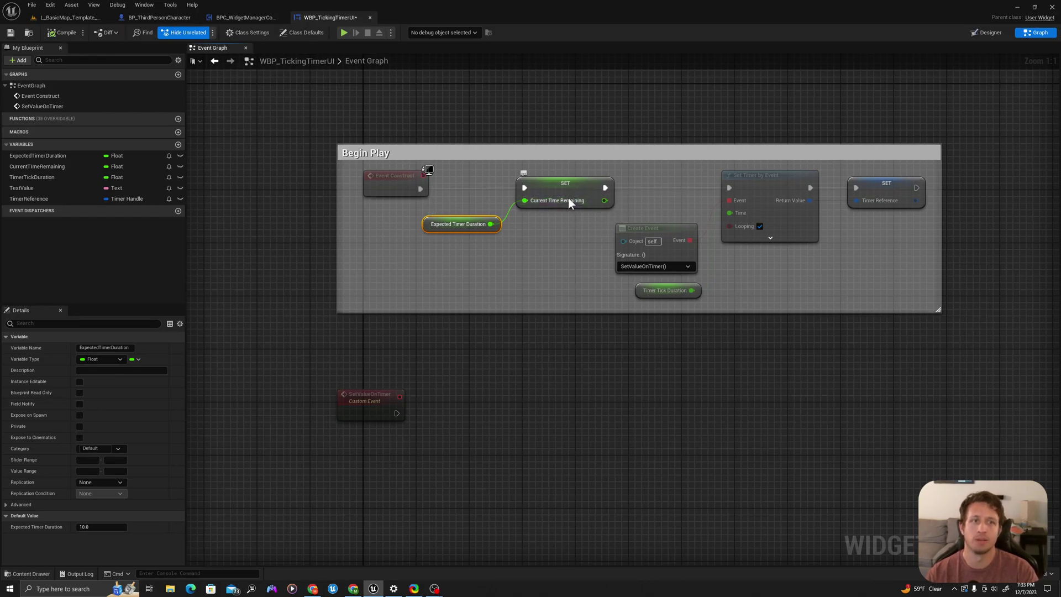
{"action": "right_click_drag", "start_coordinate": [510, 315], "coordinate": [489, 284]}
{"action": "left_click", "coordinate": [489, 285]}
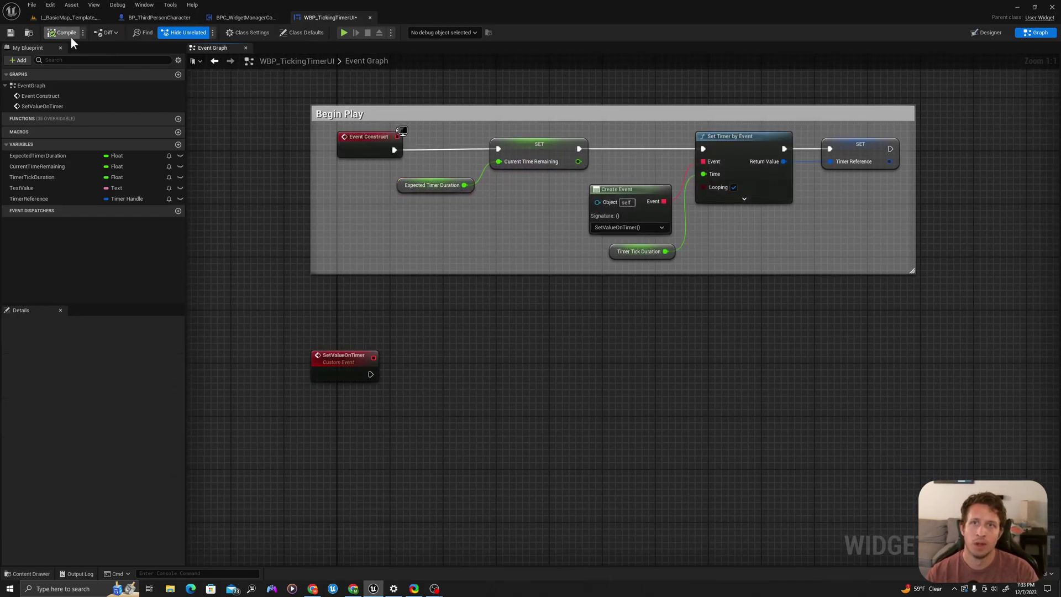
{"action": "left_click", "coordinate": [531, 144]}
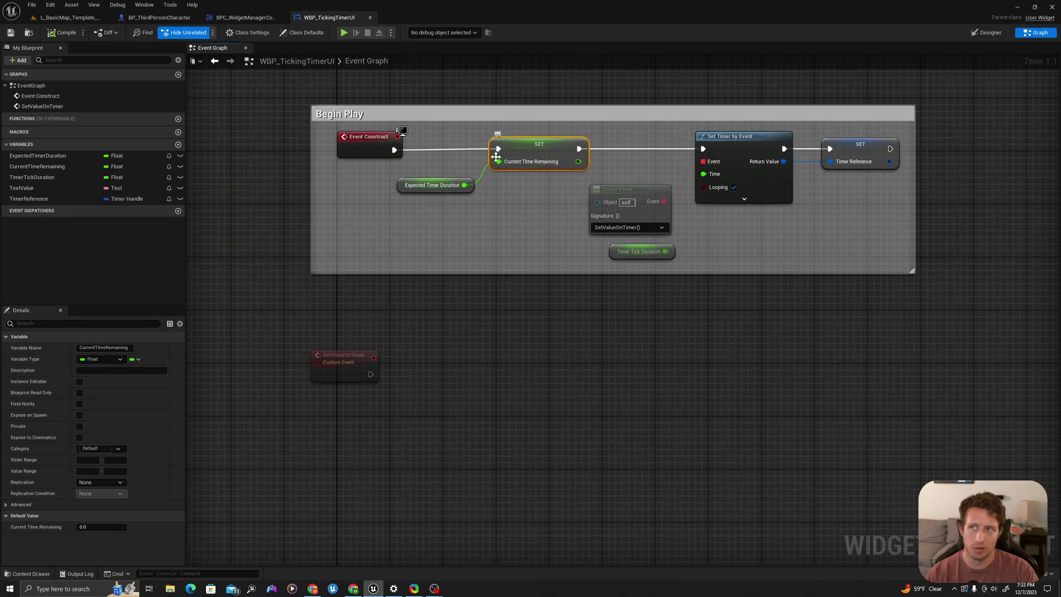
{"action": "right_click_drag", "start_coordinate": [547, 336], "coordinate": [516, 247]}
{"action": "left_click", "coordinate": [513, 247]}
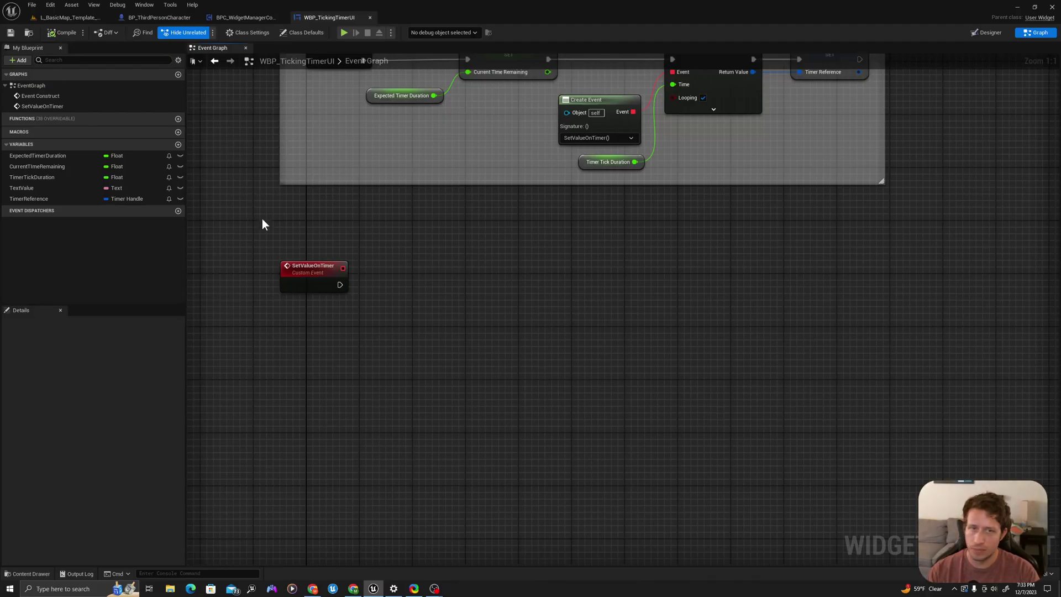
Step: Add a SET Current Time Remaining node triggered by the SetValueOnTimer event
{"action": "right_click_drag", "start_coordinate": [338, 291], "coordinate": [272, 251]}
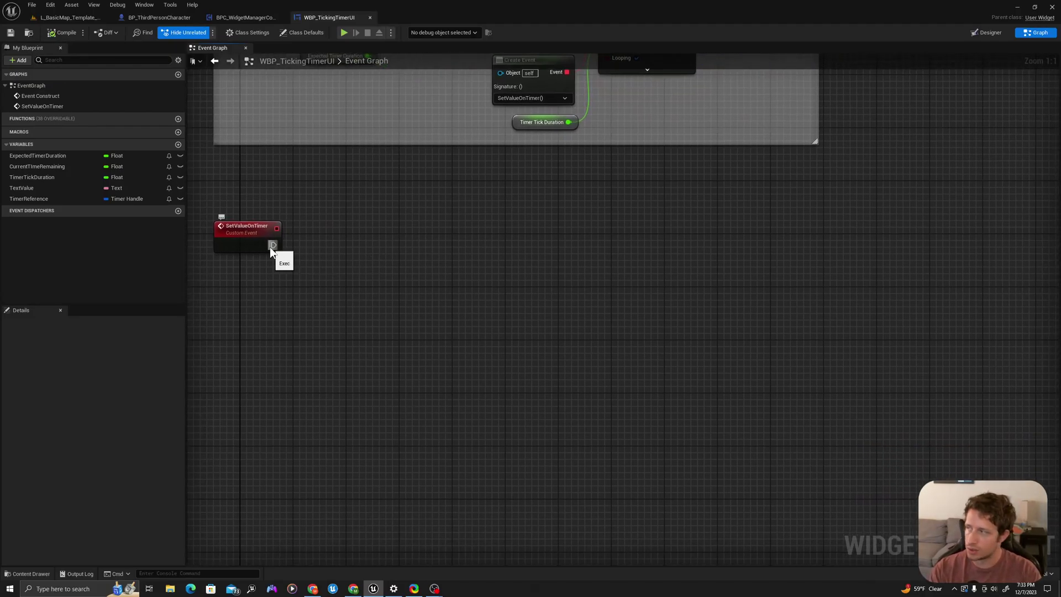
{"action": "mouse_move", "coordinate": [31, 177]}
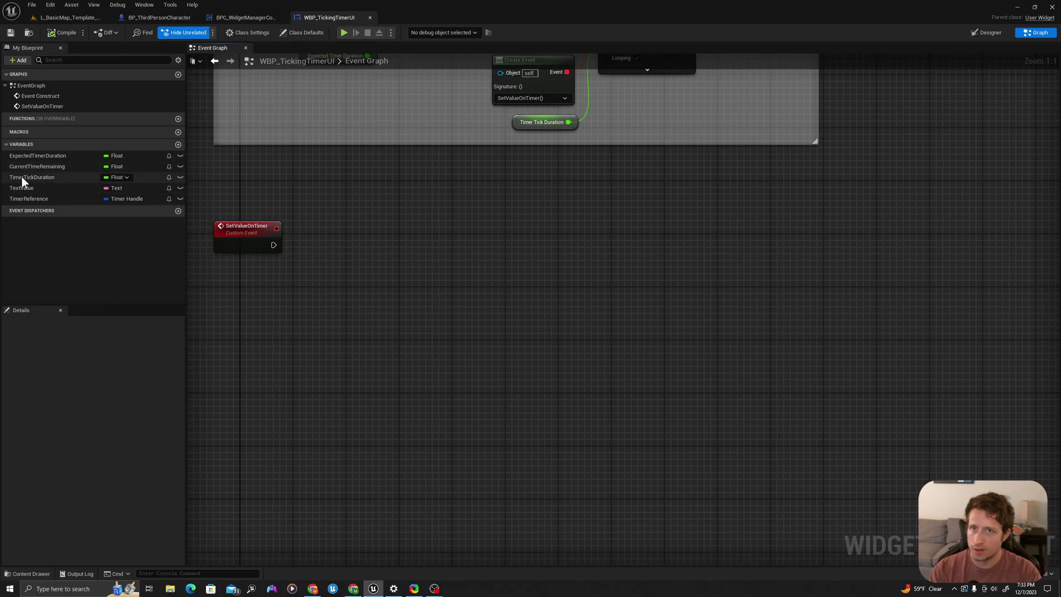
{"action": "left_click_drag", "start_coordinate": [27, 166], "coordinate": [348, 249]}
{"action": "left_click", "coordinate": [375, 269]}
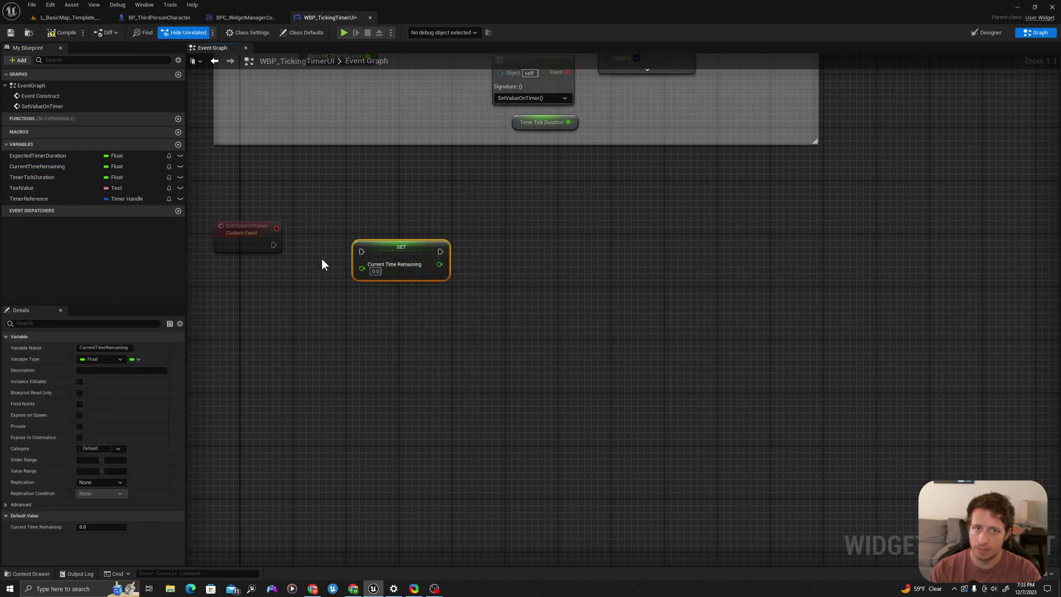
{"action": "left_click_drag", "start_coordinate": [273, 245], "coordinate": [308, 255]}
{"action": "left_click_drag", "start_coordinate": [380, 252], "coordinate": [420, 245]}
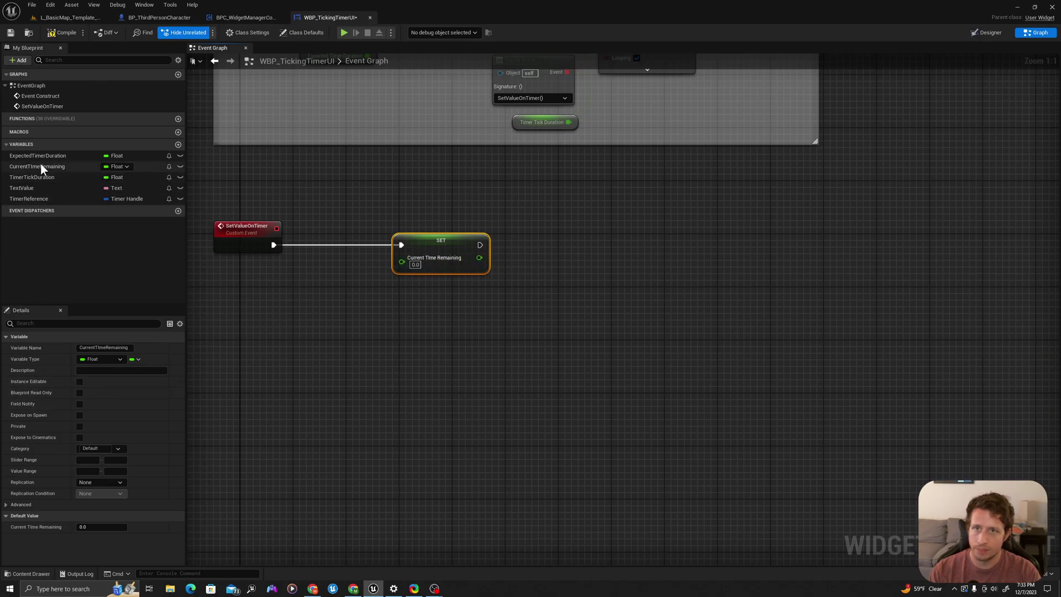
Step: Feed the SET with Current Time Remaining minus Timer Tick Duration through a Subtract node
{"action": "left_click_drag", "start_coordinate": [41, 166], "coordinate": [225, 290]}
{"action": "left_click", "coordinate": [242, 304]}
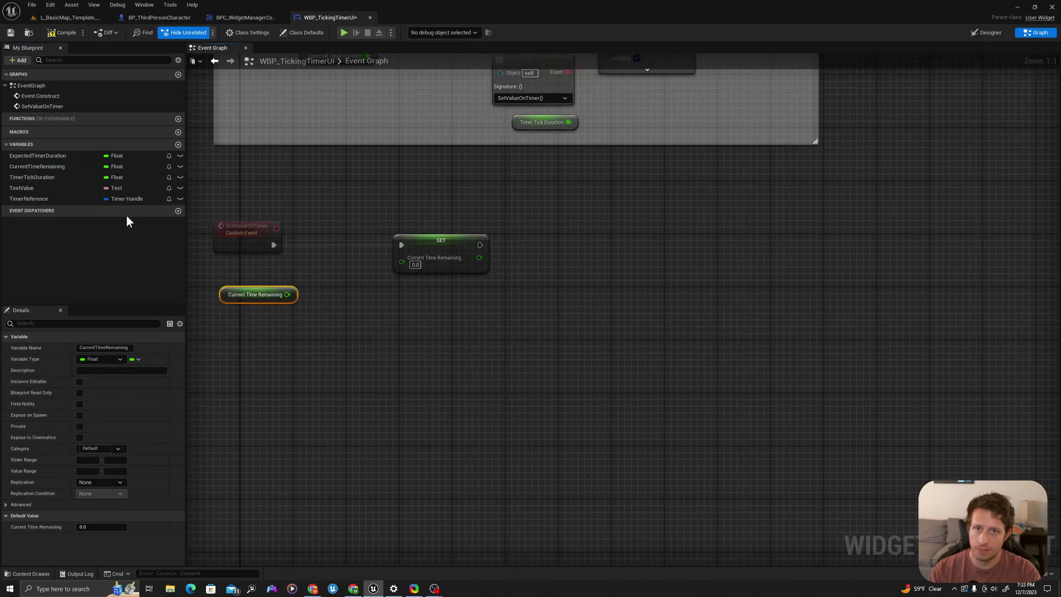
{"action": "left_click_drag", "start_coordinate": [35, 175], "coordinate": [224, 323]}
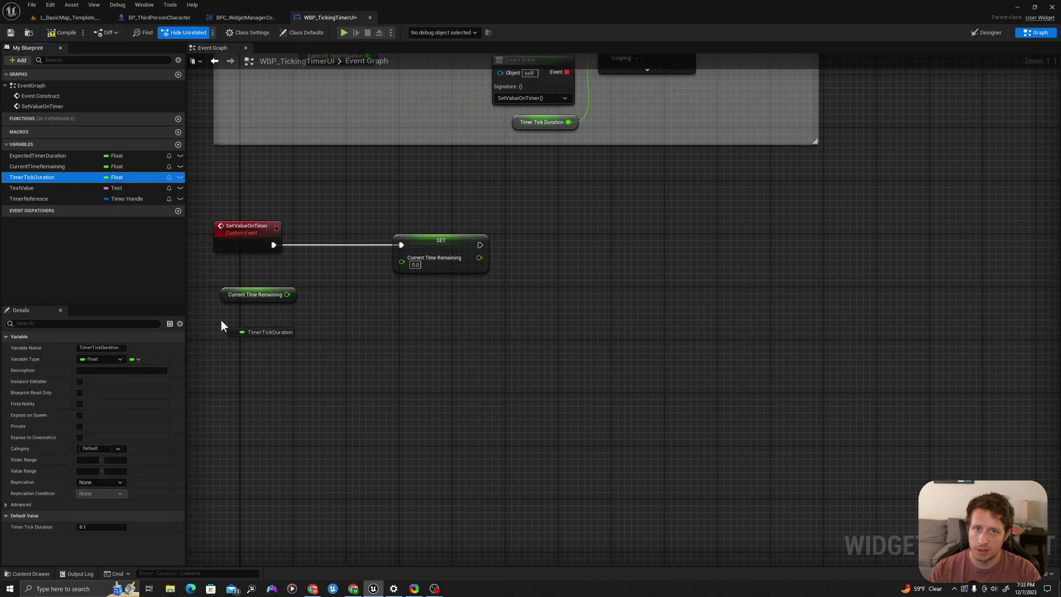
{"action": "left_click", "coordinate": [260, 332]}
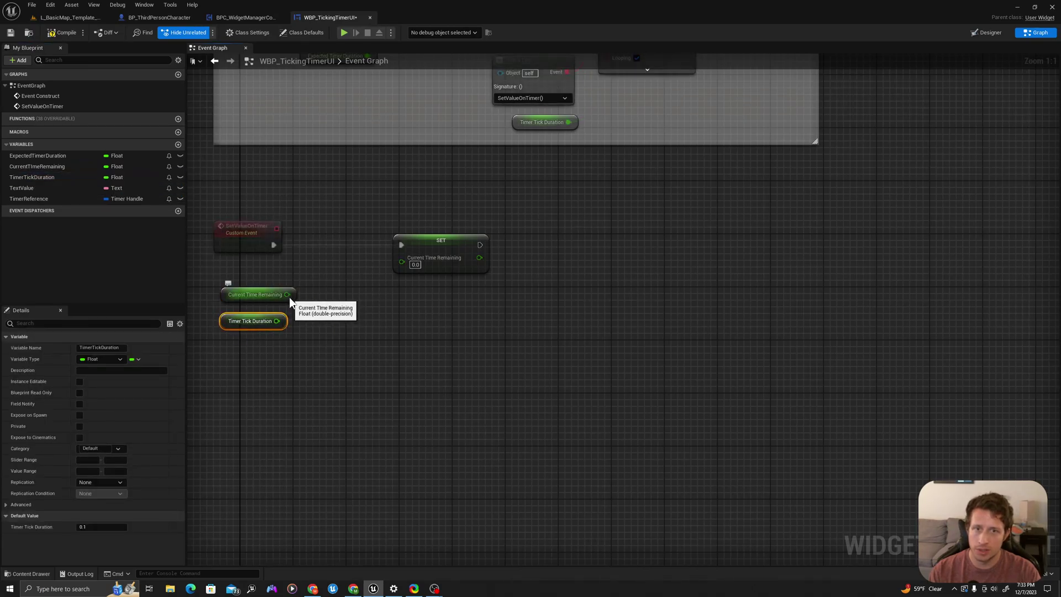
{"action": "mouse_move", "coordinate": [287, 294]}
{"action": "left_mouse_down"}
{"action": "mouse_move", "coordinate": [317, 317]}
{"action": "mouse_move", "coordinate": [274, 327]}
{"action": "mouse_move", "coordinate": [385, 284]}
{"action": "mouse_move", "coordinate": [402, 261]}
{"action": "left_mouse_up"}
{"action": "type", "text": "subtra"}
{"action": "key", "text": "Return"}
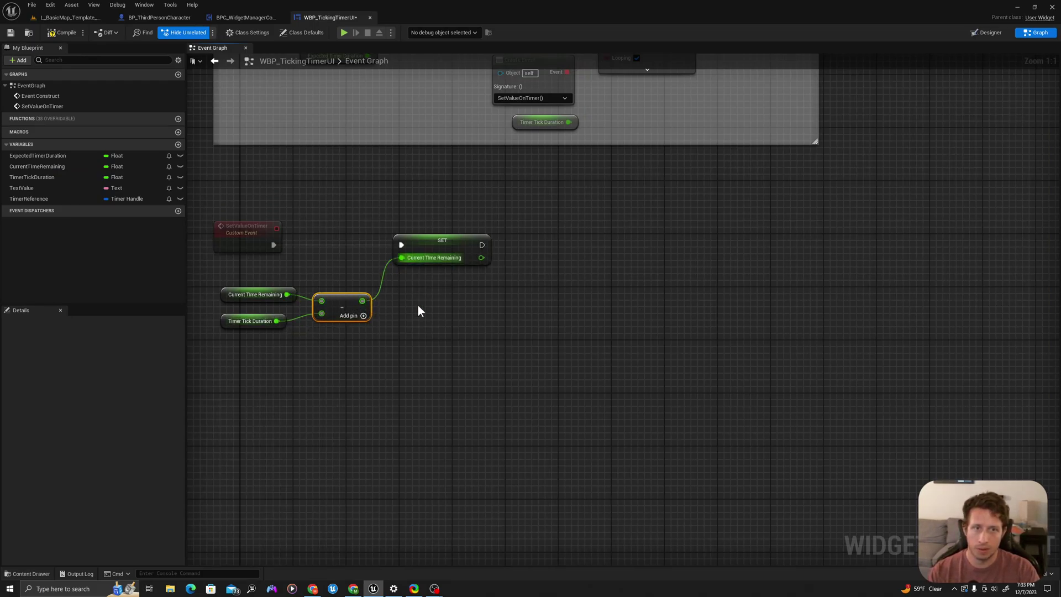
{"action": "left_click", "coordinate": [437, 244]}
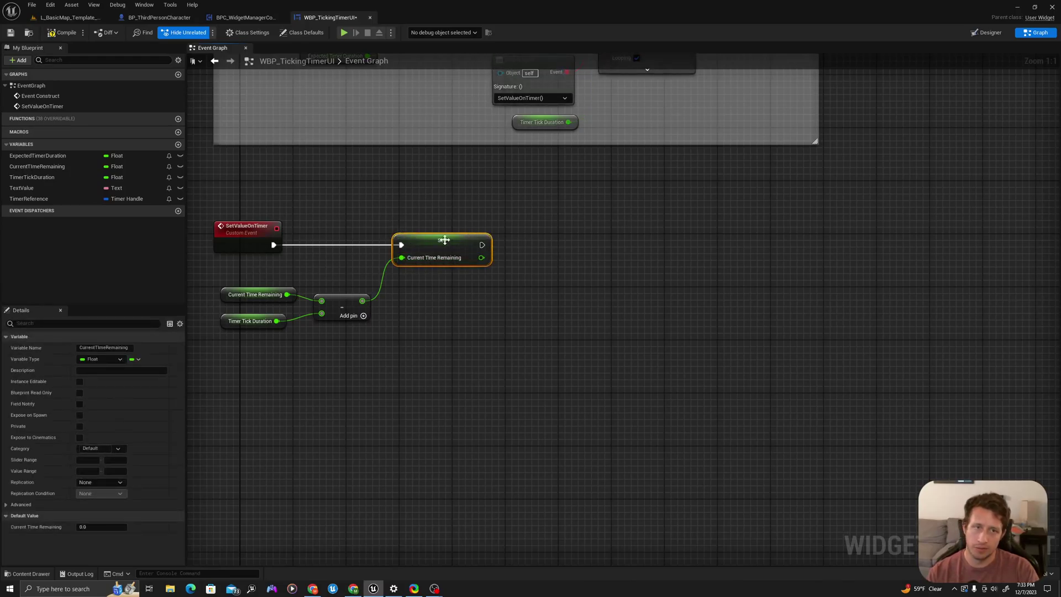
{"action": "left_click", "coordinate": [244, 296]}
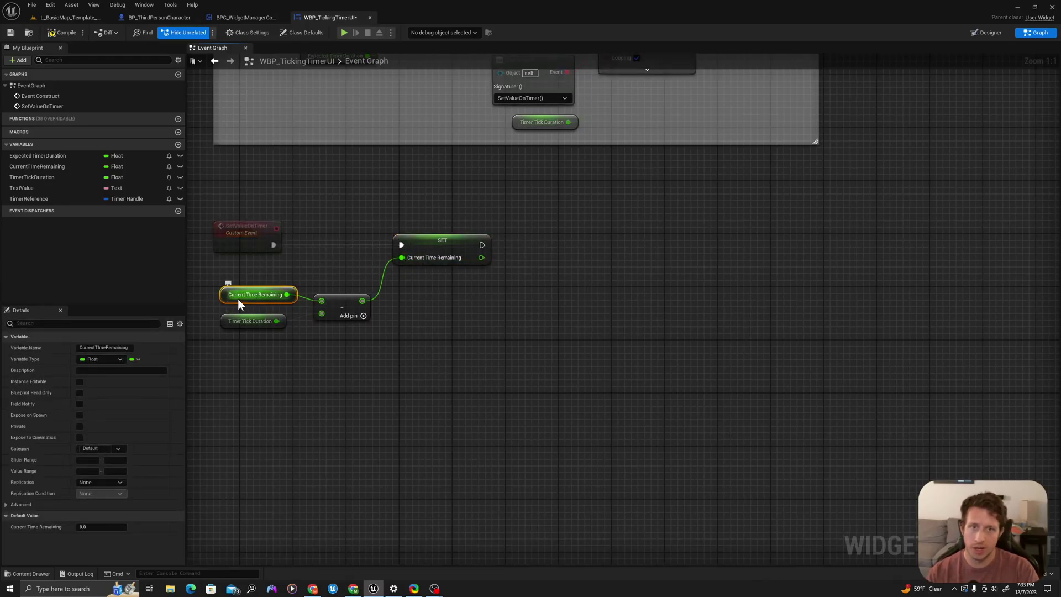
{"action": "left_click", "coordinate": [237, 327]}
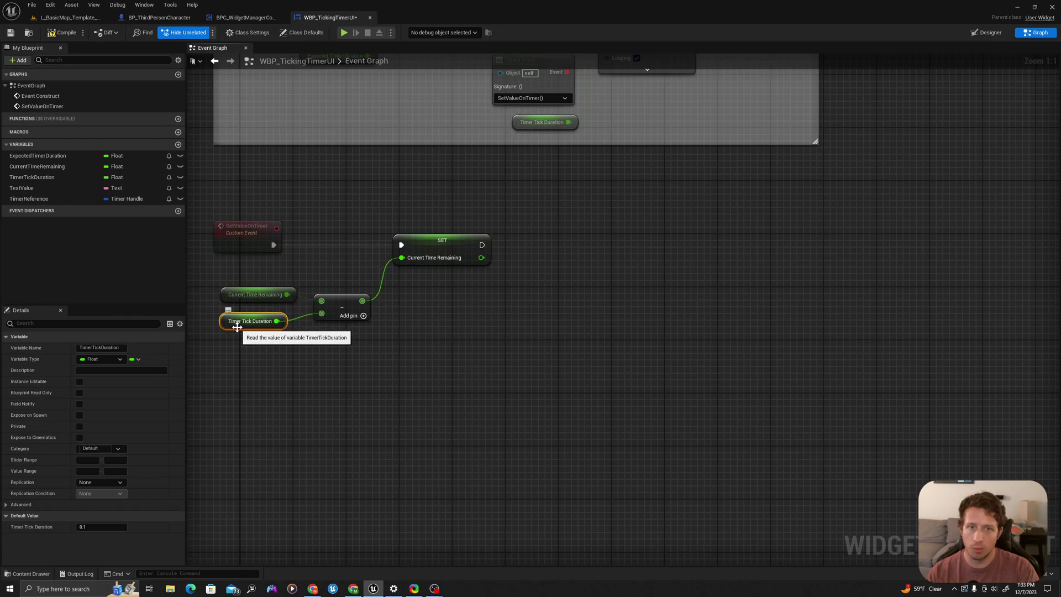
{"action": "left_click", "coordinate": [443, 244]}
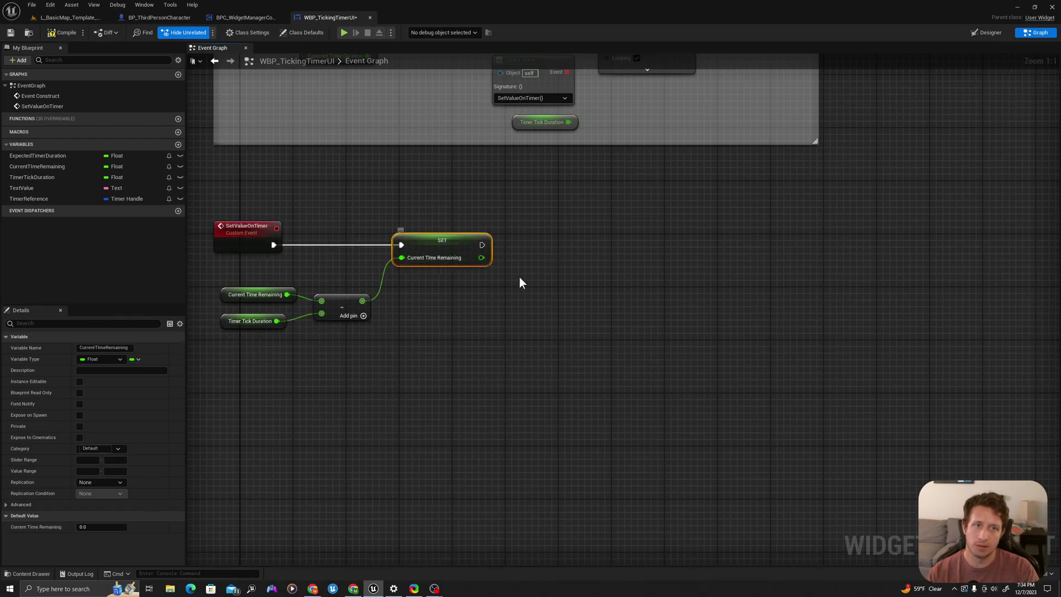
{"action": "right_click_drag", "start_coordinate": [519, 283], "coordinate": [453, 276]}
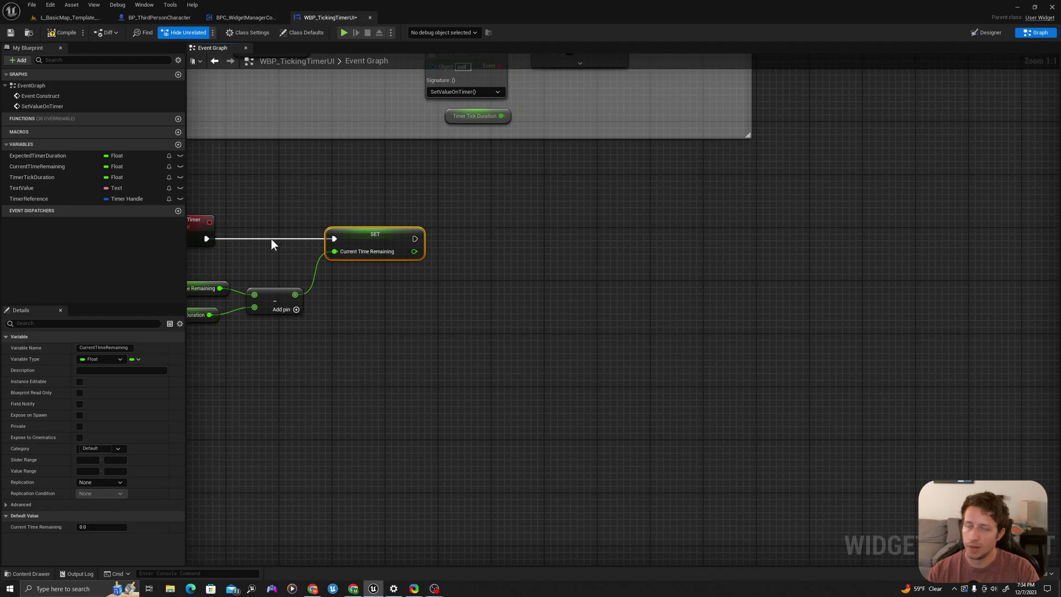
Step: Chain a SET Text Value fed by Current Time Remaining via To Text (Float), then compile
{"action": "scroll", "coordinate": [277, 240], "scroll_direction": "down", "scroll_amount": 2}
{"action": "scroll", "coordinate": [274, 238], "scroll_direction": "up", "scroll_amount": 3}
{"action": "mouse_move", "coordinate": [32, 188]}
{"action": "left_mouse_down"}
{"action": "mouse_move", "coordinate": [571, 232]}
{"action": "mouse_move", "coordinate": [615, 250]}
{"action": "left_mouse_up"}
{"action": "left_click", "coordinate": [638, 274]}
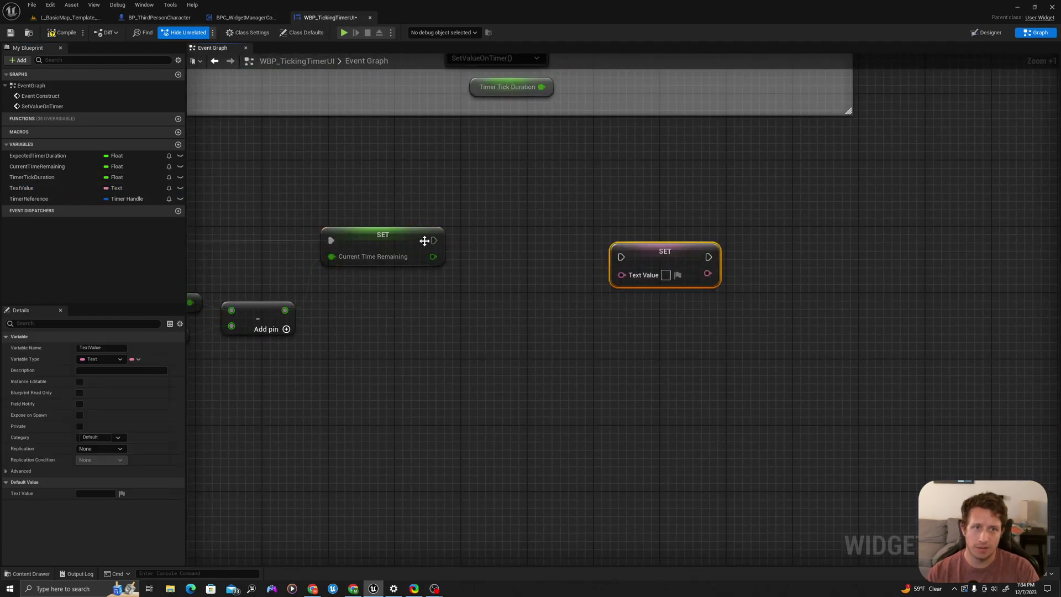
{"action": "mouse_move", "coordinate": [434, 240]}
{"action": "left_mouse_down"}
{"action": "mouse_move", "coordinate": [569, 258]}
{"action": "mouse_move", "coordinate": [757, 234]}
{"action": "left_mouse_up"}
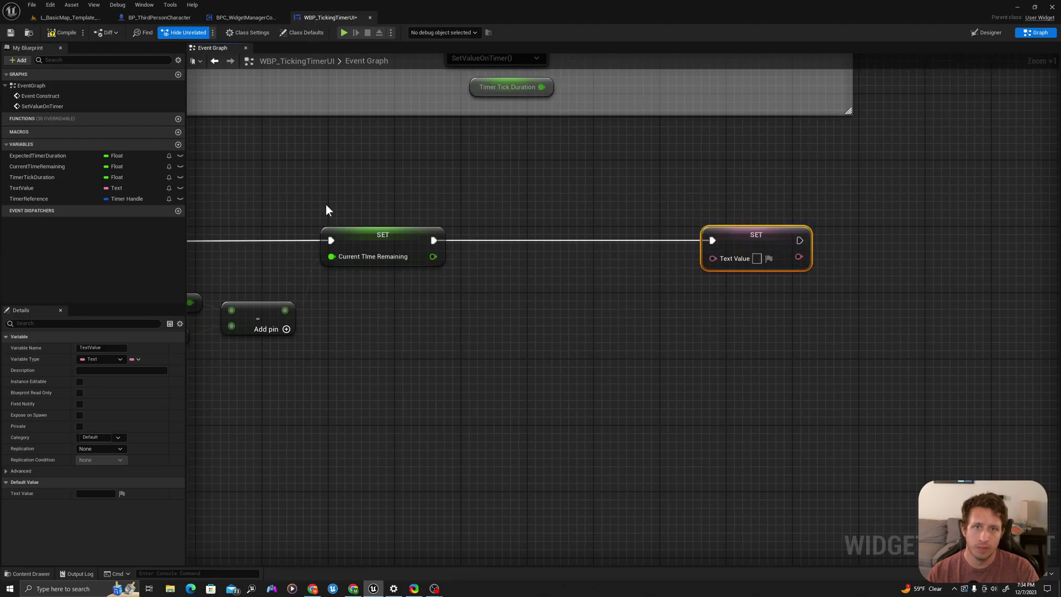
{"action": "left_click_drag", "start_coordinate": [433, 257], "coordinate": [715, 256]}
{"action": "left_click_drag", "start_coordinate": [584, 250], "coordinate": [557, 266]}
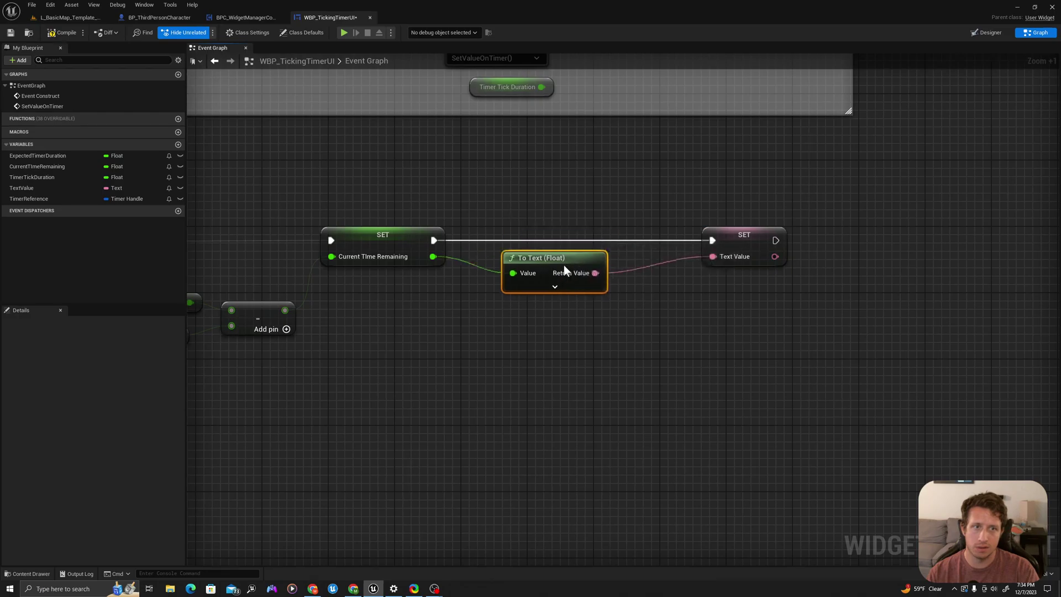
{"action": "left_click_drag", "start_coordinate": [724, 244], "coordinate": [633, 243]}
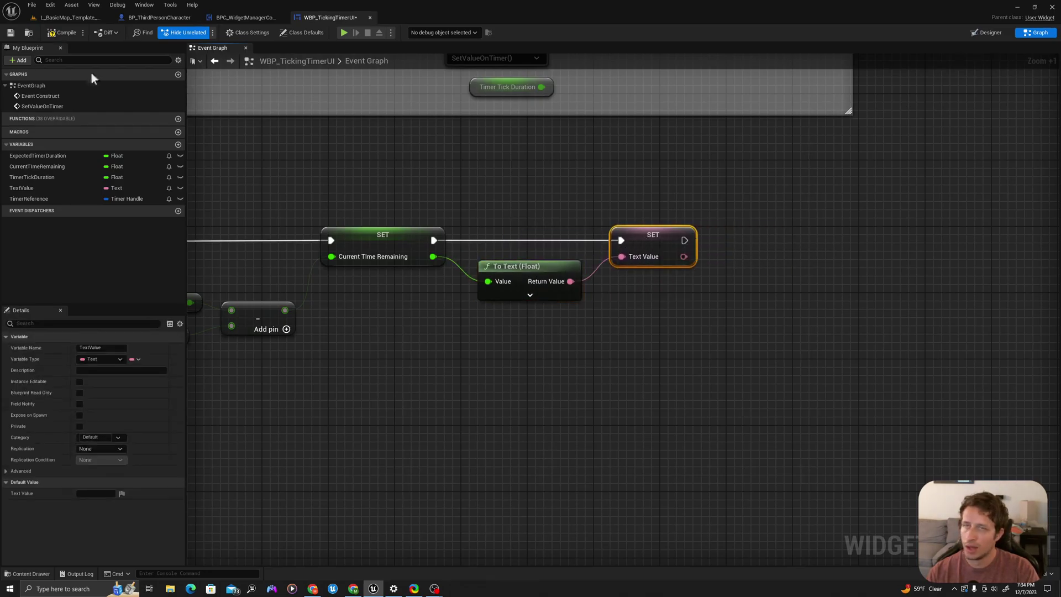
{"action": "left_click", "coordinate": [61, 31]}
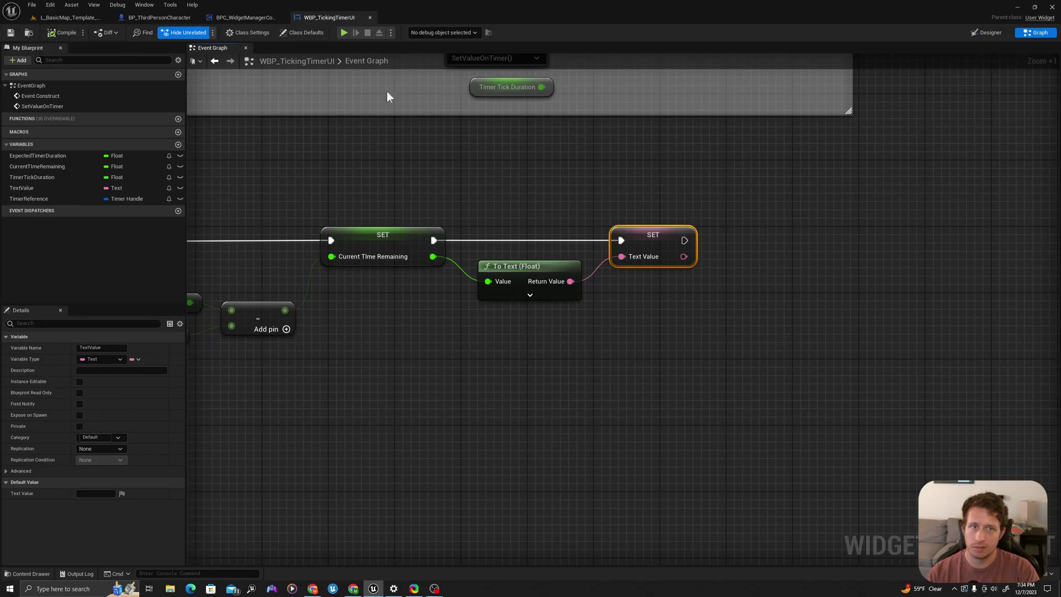
Step: In the Designer, change the second text block's text to the ### placeholder
{"action": "left_click", "coordinate": [983, 35]}
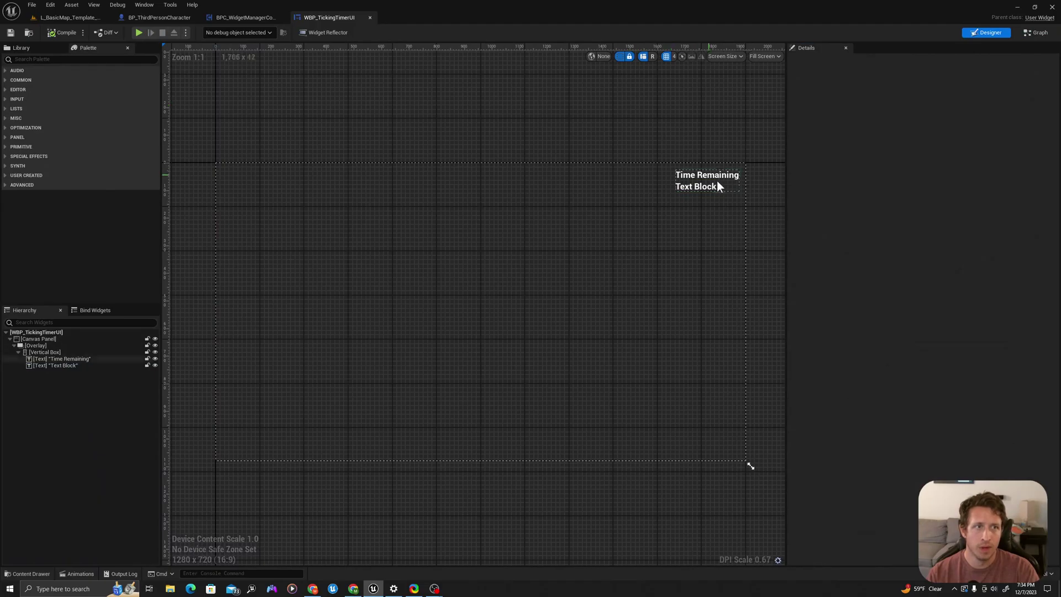
{"action": "left_click", "coordinate": [684, 188]}
{"action": "left_click", "coordinate": [938, 202]}
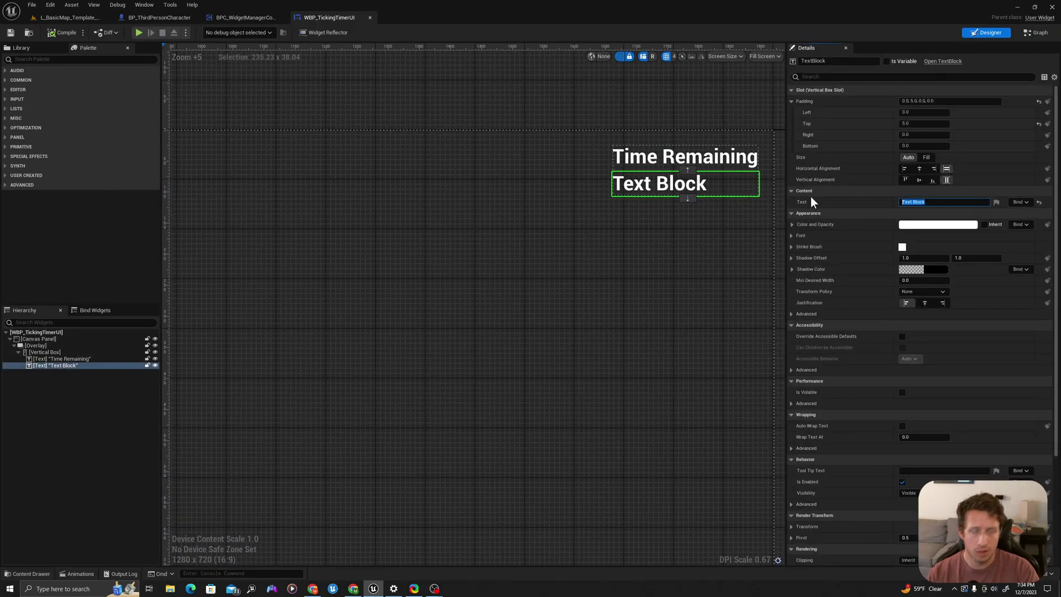
{"action": "type", "text": "###"}
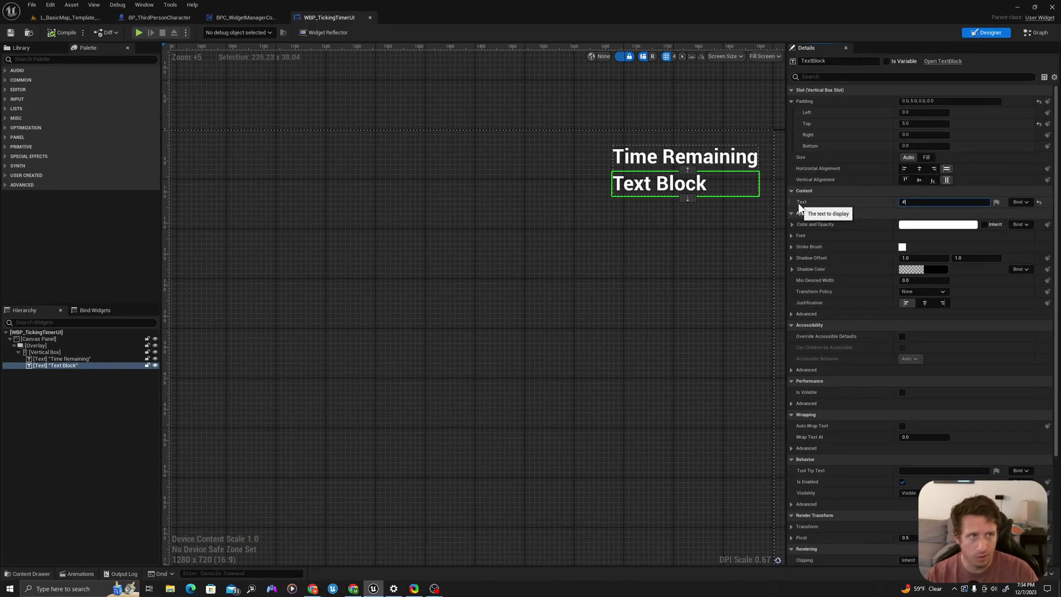
{"action": "key", "text": "Return"}
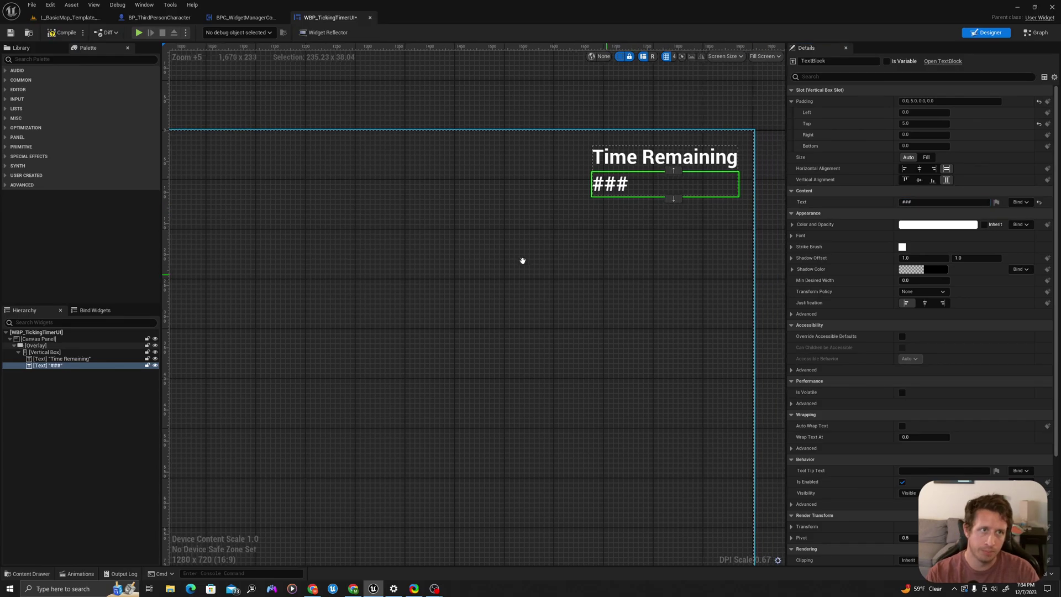
Step: Bind the ### text block's text to Text Value and return to the Event Graph
{"action": "right_click_drag", "start_coordinate": [521, 260], "coordinate": [485, 229]}
{"action": "left_click", "coordinate": [493, 163]}
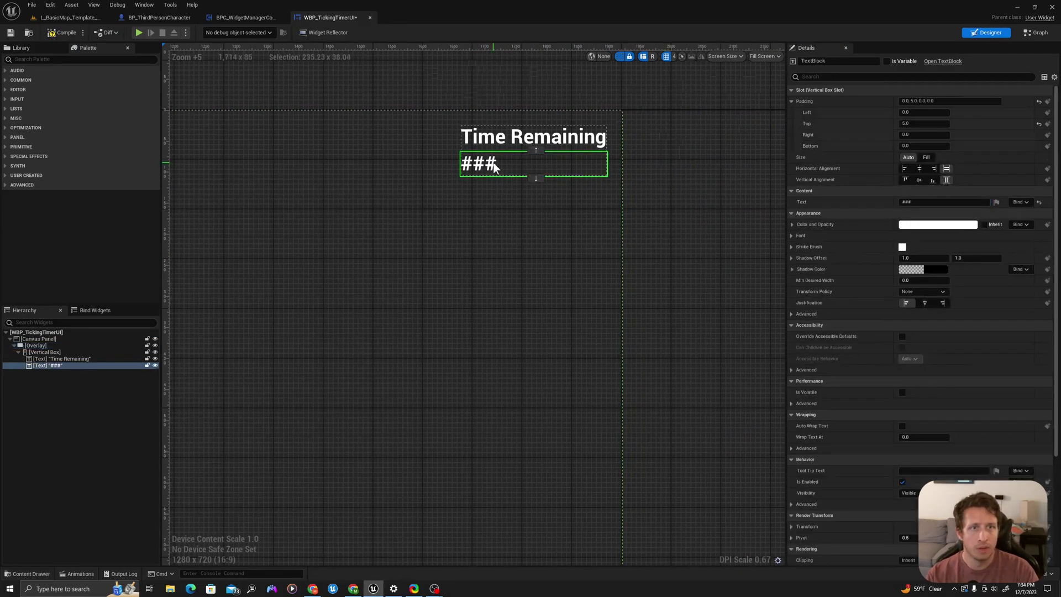
{"action": "left_click", "coordinate": [1025, 202]}
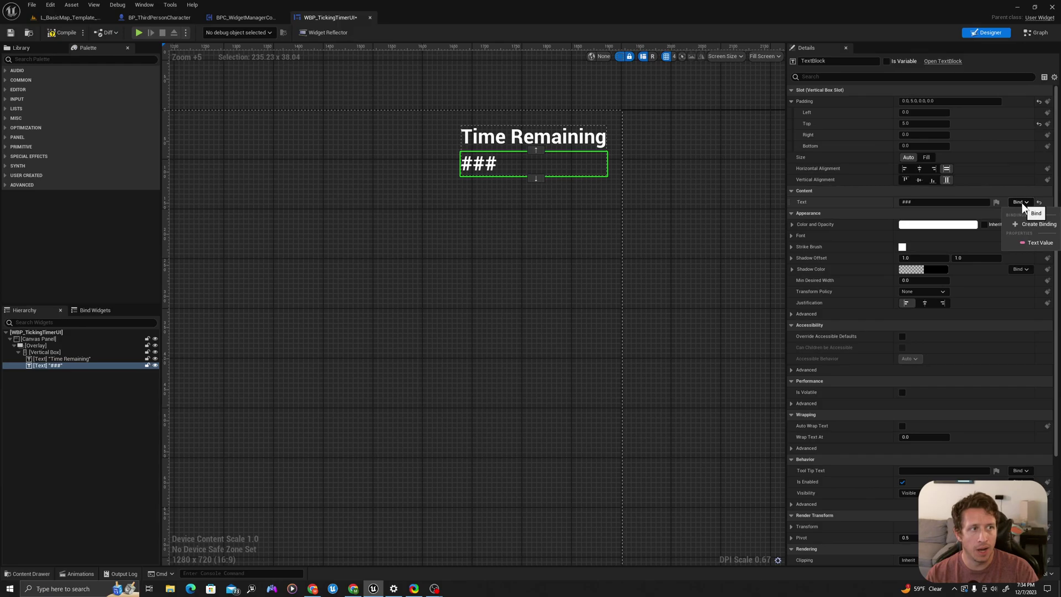
{"action": "left_click", "coordinate": [1036, 244]}
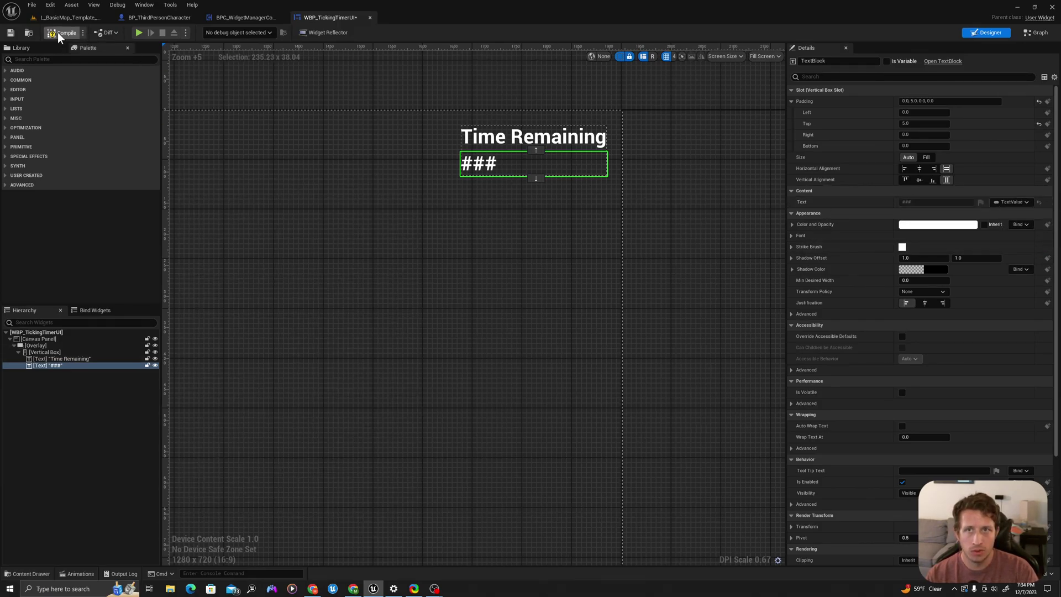
{"action": "left_click", "coordinate": [1034, 33]}
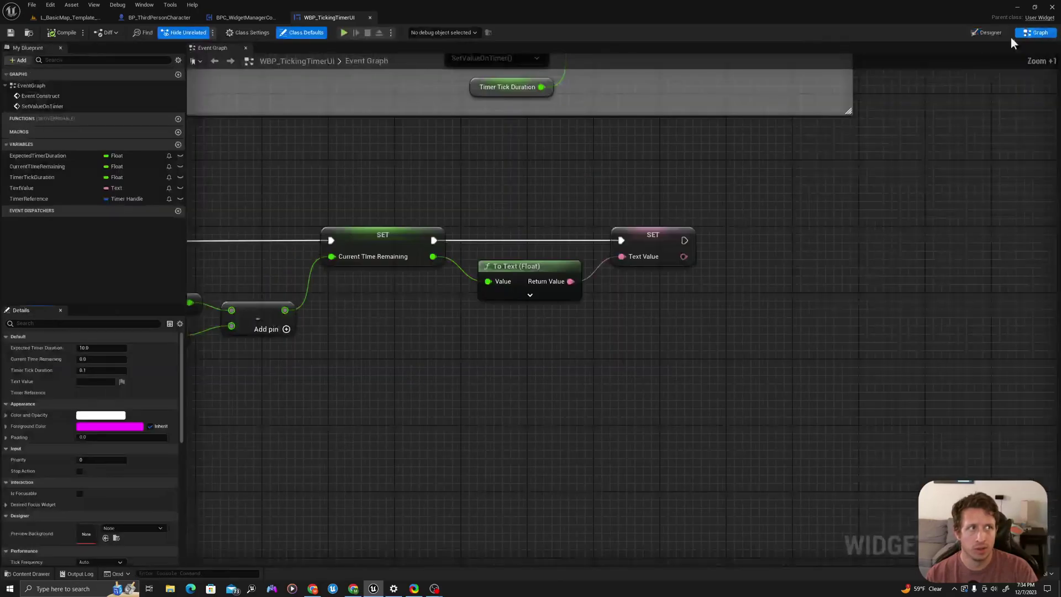
{"action": "left_click", "coordinate": [650, 256]}
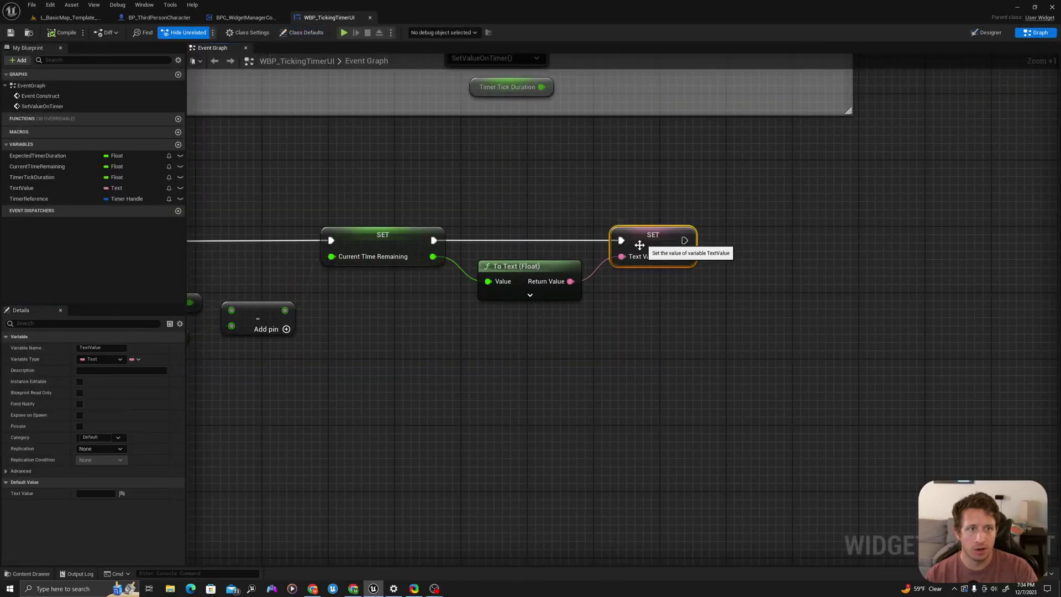
Step: Add a Branch node and connect it to run right after the Text Value setter
{"action": "left_click", "coordinate": [987, 32]}
{"action": "left_click", "coordinate": [1035, 33]}
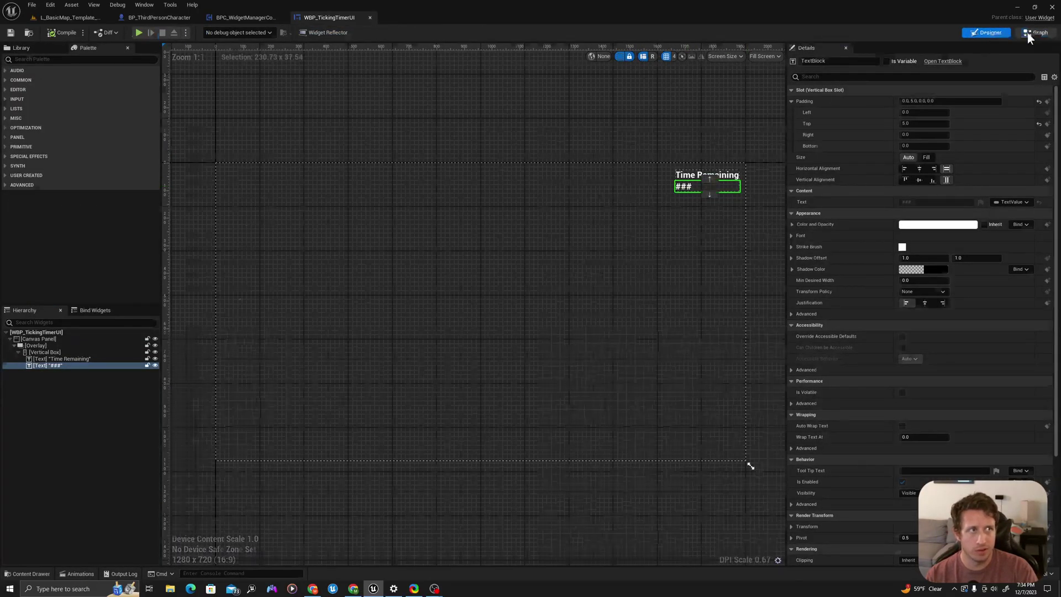
{"action": "right_click_drag", "start_coordinate": [736, 192], "coordinate": [455, 153]}
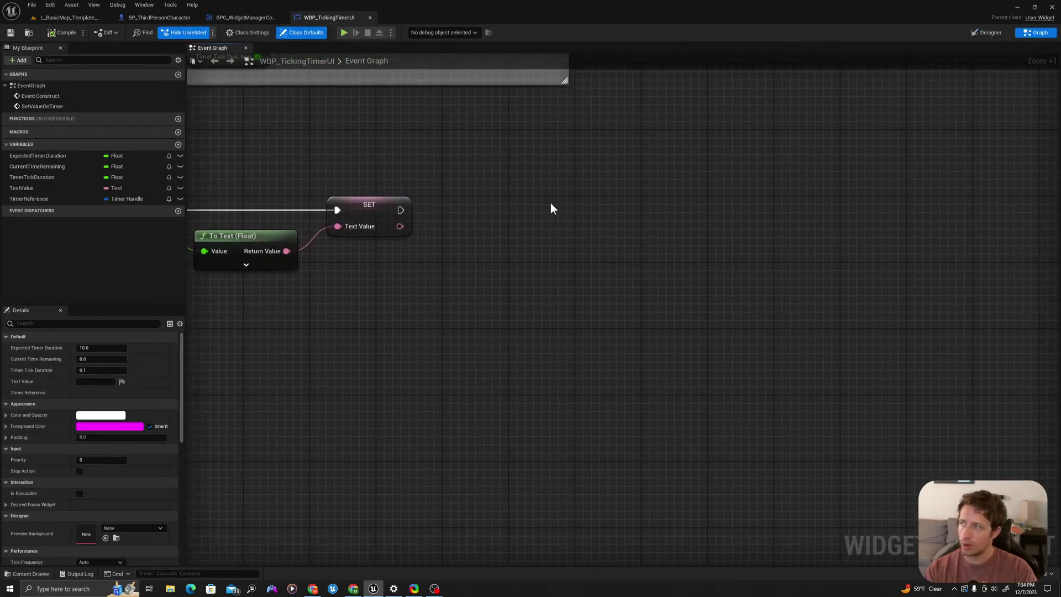
{"action": "mouse_move", "coordinate": [551, 203]}
{"action": "right_mouse_down"}
{"action": "mouse_move", "coordinate": [379, 184]}
{"action": "mouse_move", "coordinate": [523, 191]}
{"action": "right_mouse_up"}
{"action": "key", "text": "ctrl+v"}
{"action": "right_click", "coordinate": [518, 169]}
{"action": "type", "text": "branch"}
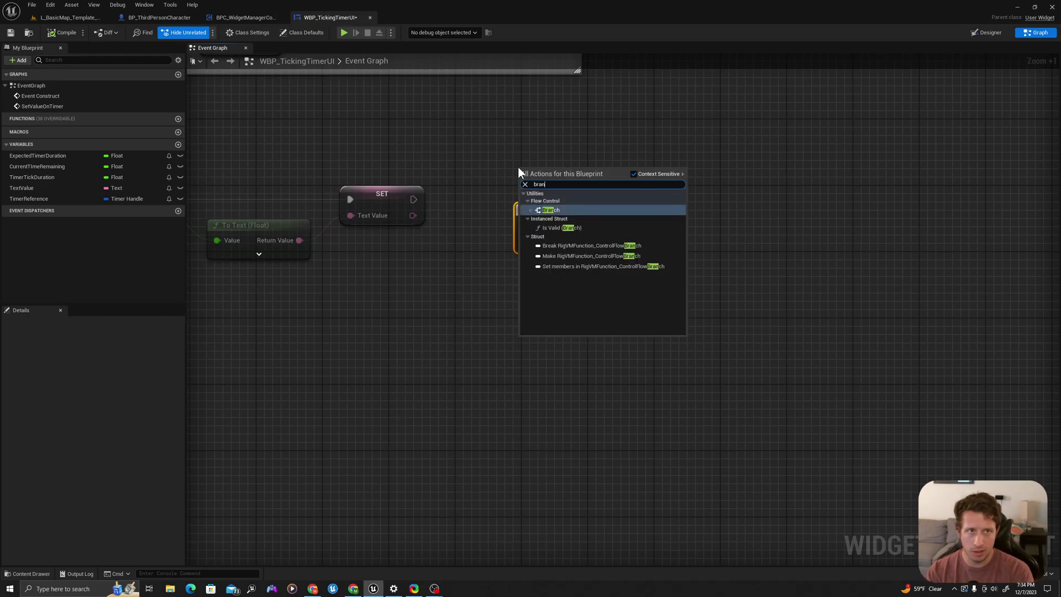
{"action": "key", "text": "Escape"}
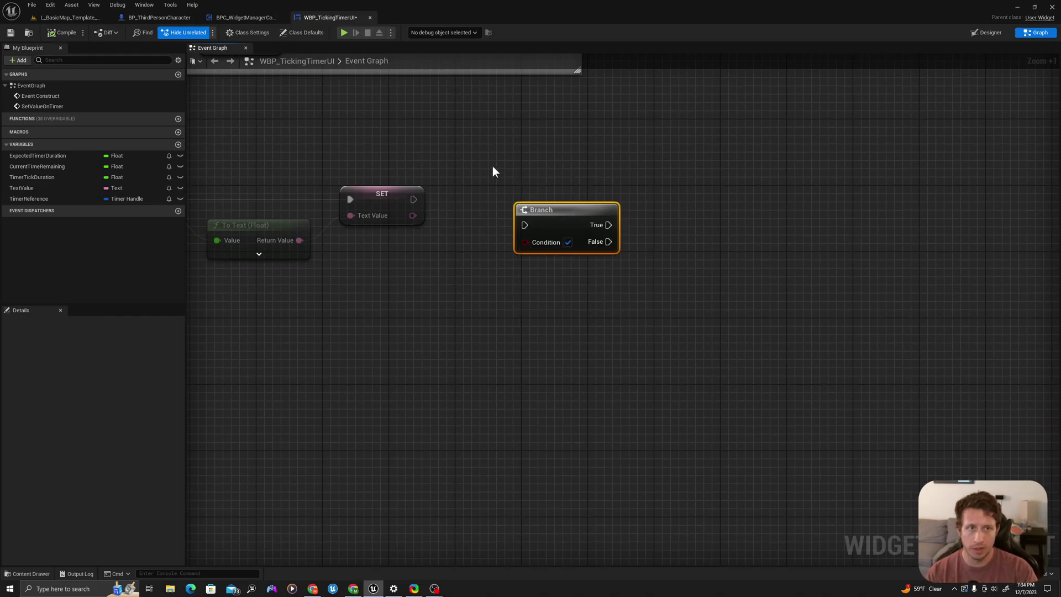
{"action": "left_click", "coordinate": [487, 200]}
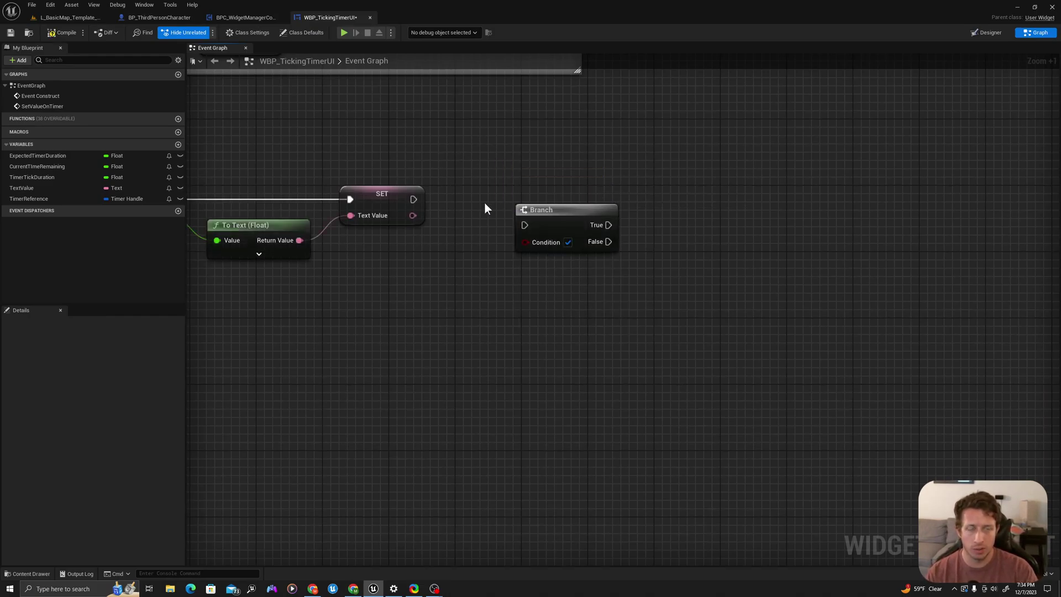
{"action": "left_click_drag", "start_coordinate": [414, 199], "coordinate": [526, 223]}
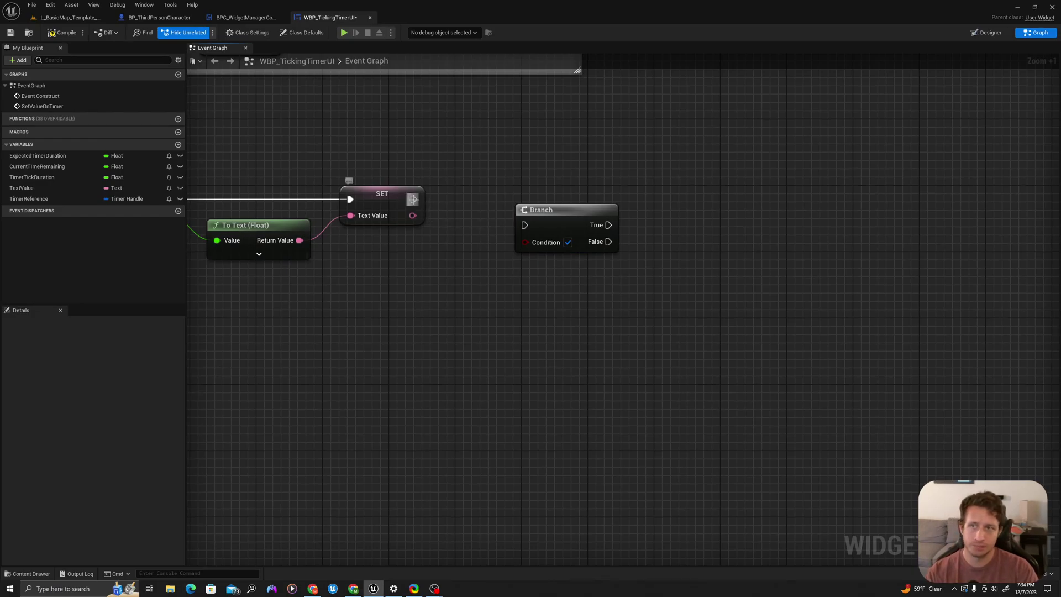
{"action": "left_click", "coordinate": [564, 221]}
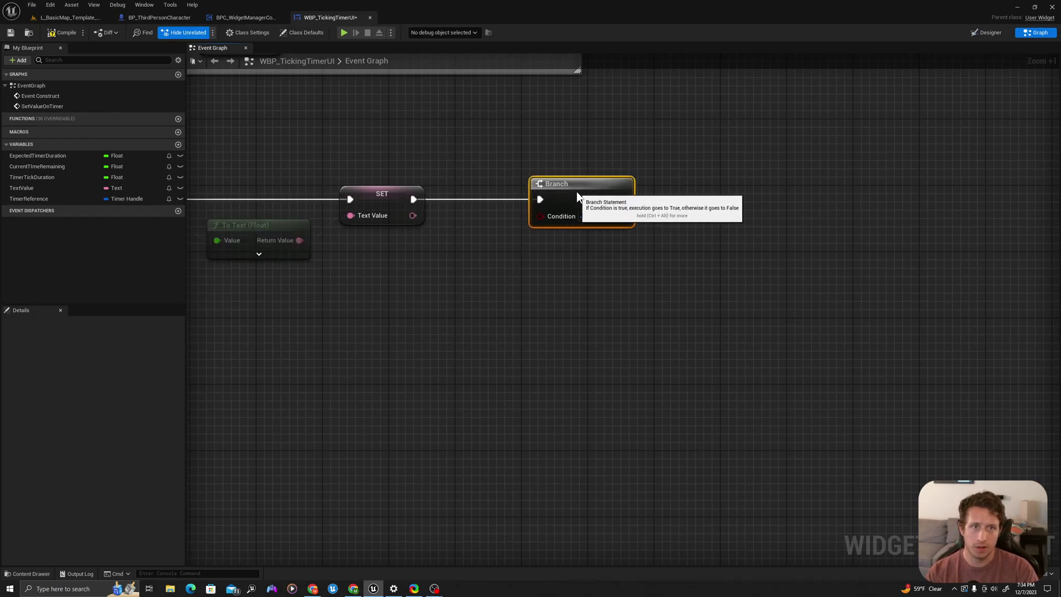
{"action": "scroll", "coordinate": [553, 232], "scroll_direction": "down", "scroll_amount": 2}
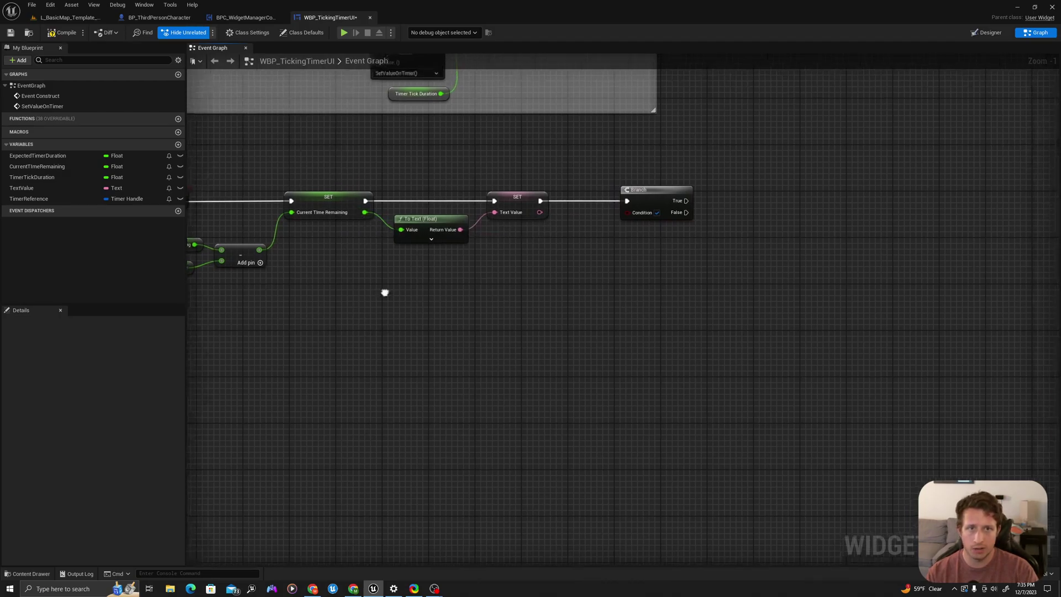
Step: Wire a Current Time Remaining < 3 float comparison into the Branch condition
{"action": "scroll", "coordinate": [365, 215], "scroll_direction": "up", "scroll_amount": 1}
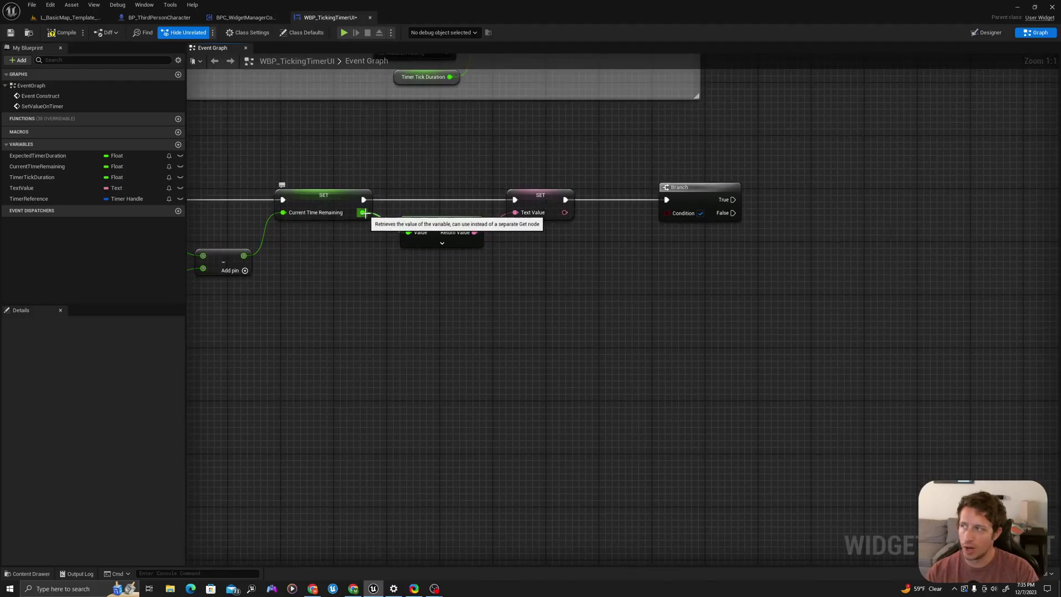
{"action": "left_click_drag", "start_coordinate": [365, 213], "coordinate": [423, 315]}
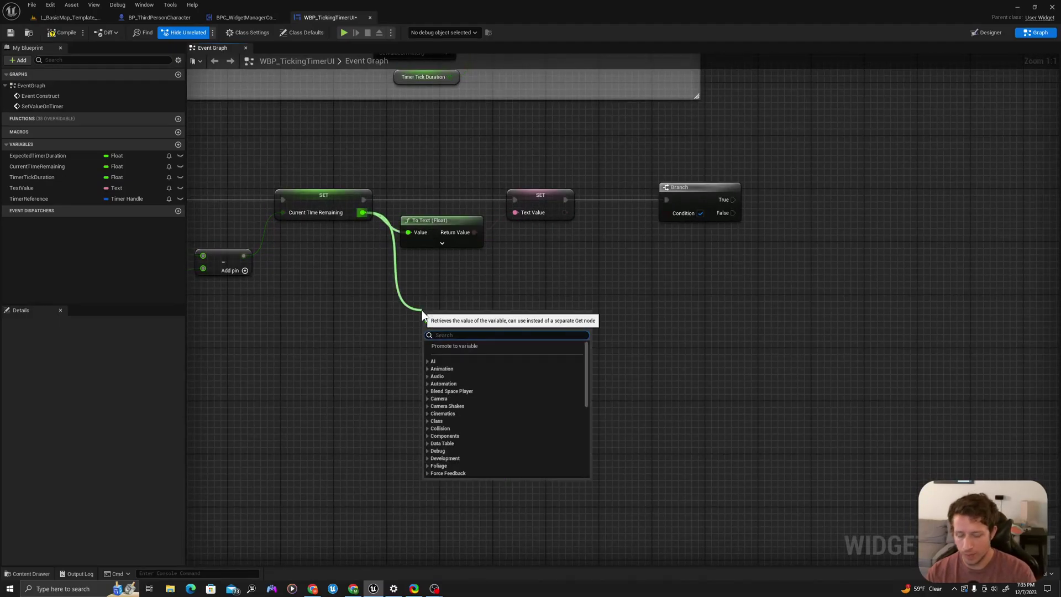
{"action": "type", "text": "less th"}
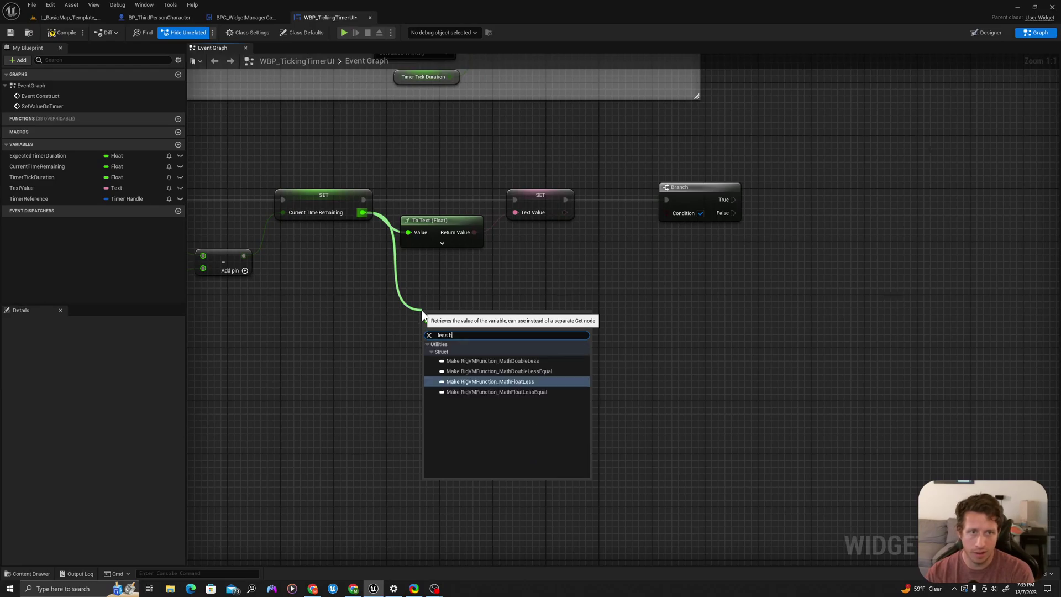
{"action": "type", "text": "an"}
{"action": "key", "text": "BackSpace"}
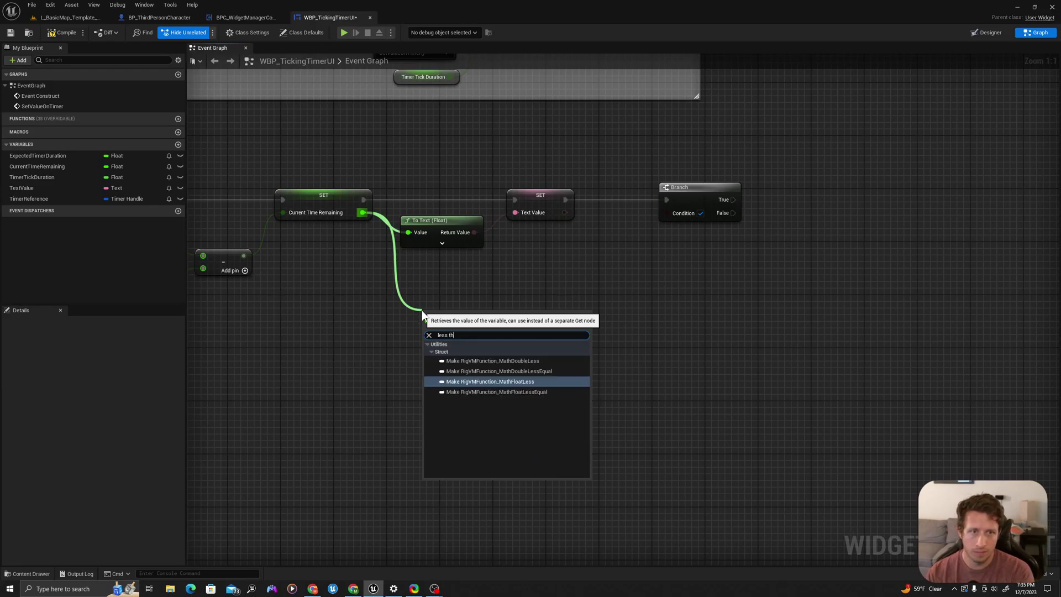
{"action": "key", "text": "BackSpace"}
{"action": "key", "text": "BackSpace"}
{"action": "key", "text": "Return"}
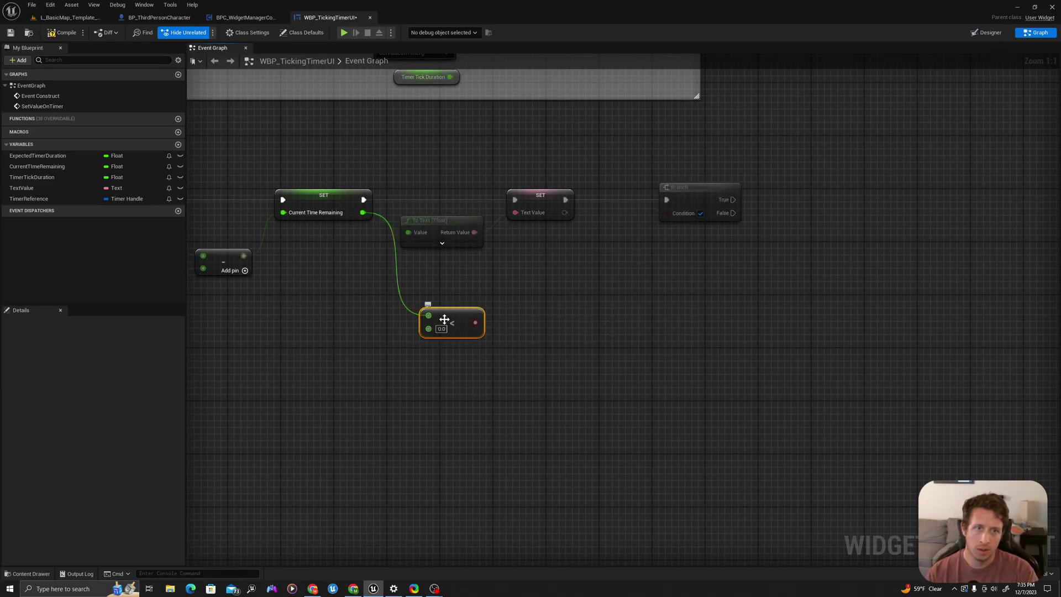
{"action": "type", "text": "3"}
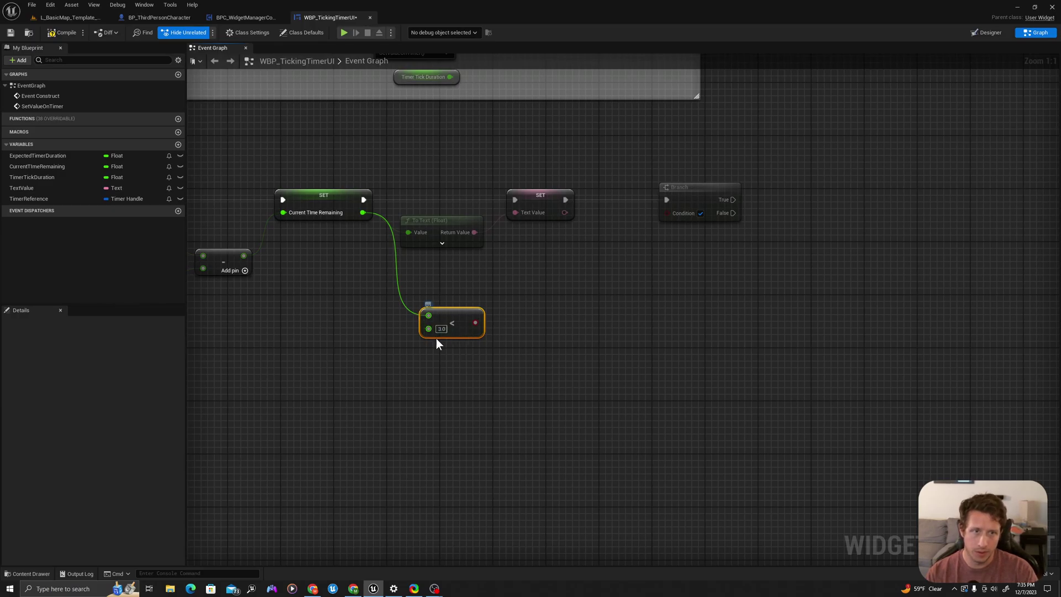
{"action": "left_click_drag", "start_coordinate": [475, 322], "coordinate": [671, 212]}
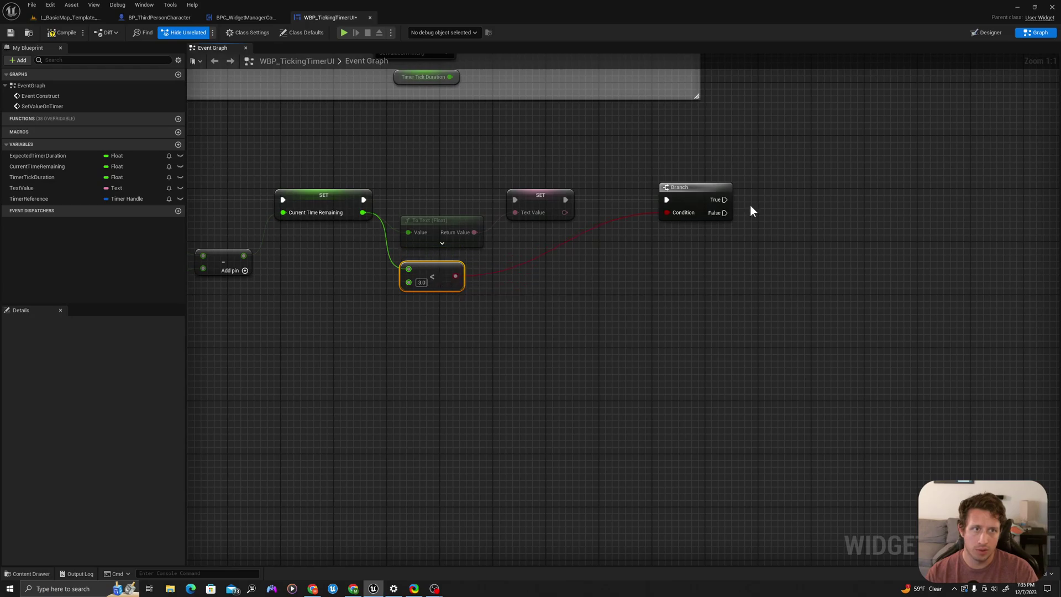
Step: Add a Sequence node on the Branch's True output, aligned with the Branch
{"action": "right_click_drag", "start_coordinate": [752, 218], "coordinate": [581, 253]}
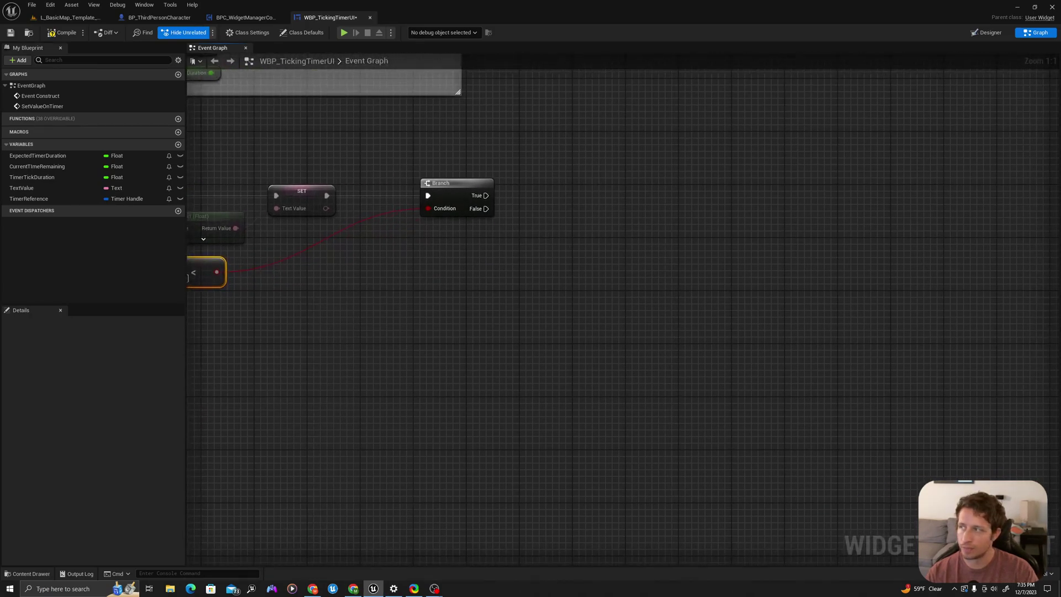
{"action": "right_click_drag", "start_coordinate": [537, 212], "coordinate": [502, 228]}
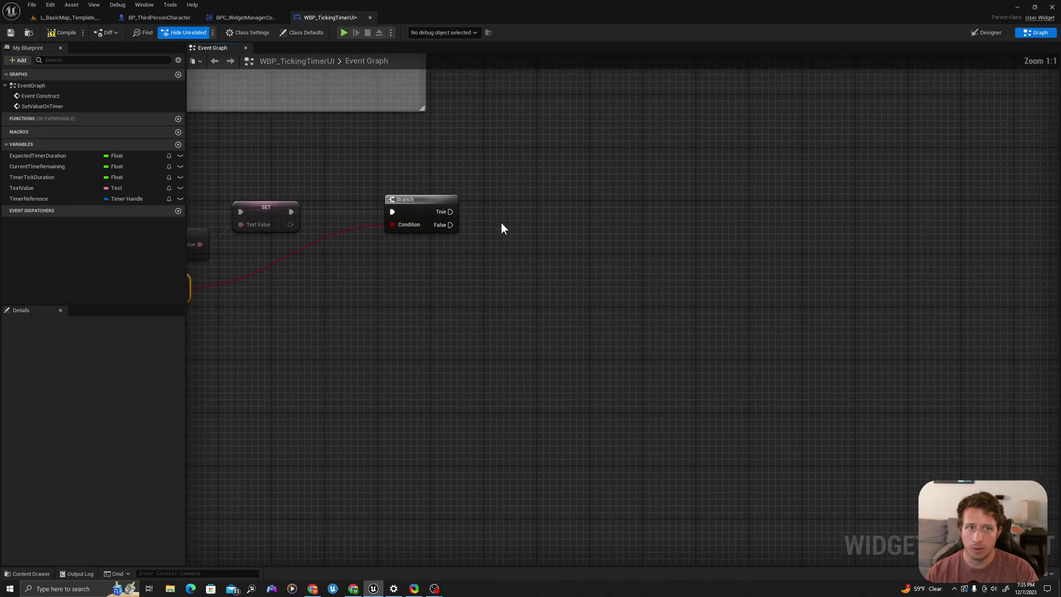
{"action": "left_click_drag", "start_coordinate": [450, 212], "coordinate": [535, 217]}
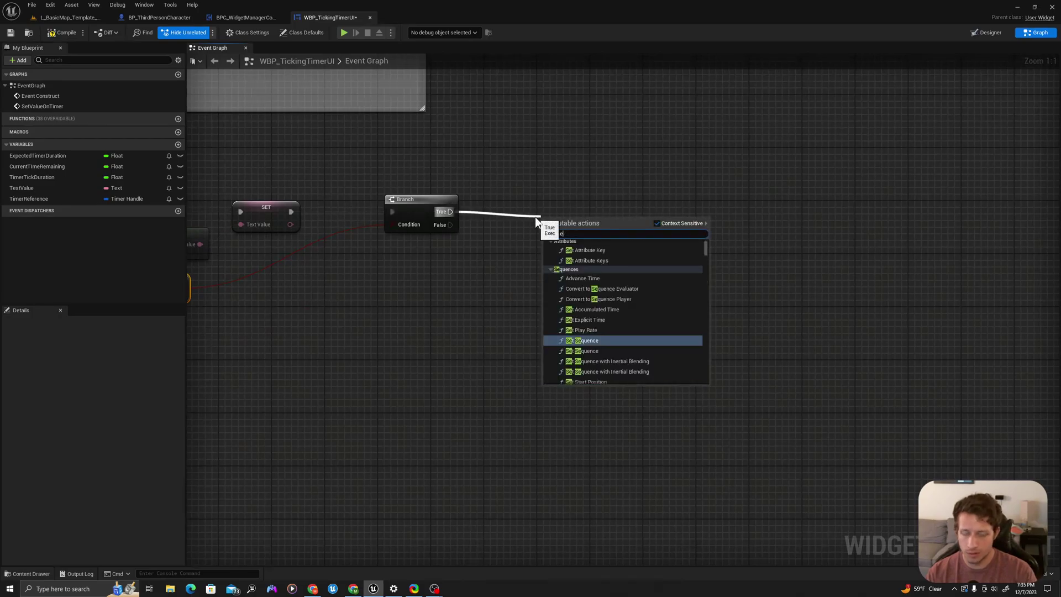
{"action": "type", "text": "sequence"}
{"action": "key", "text": "Return"}
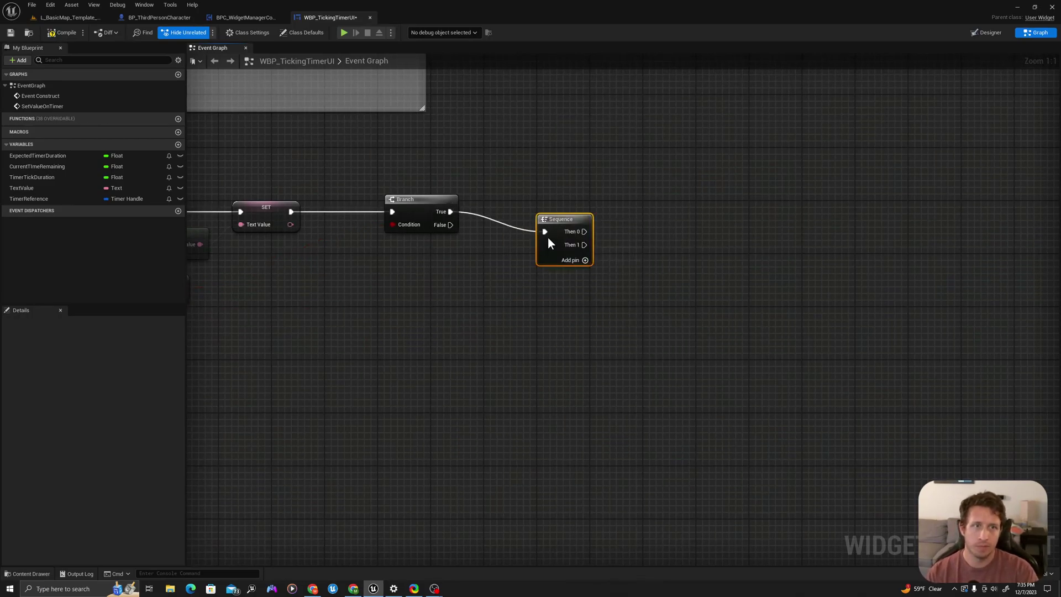
{"action": "left_click_drag", "start_coordinate": [548, 237], "coordinate": [549, 218]}
Step: In the Designer, select the ### and Time Remaining text blocks and tick Is Variable
{"action": "left_click", "coordinate": [513, 269]}
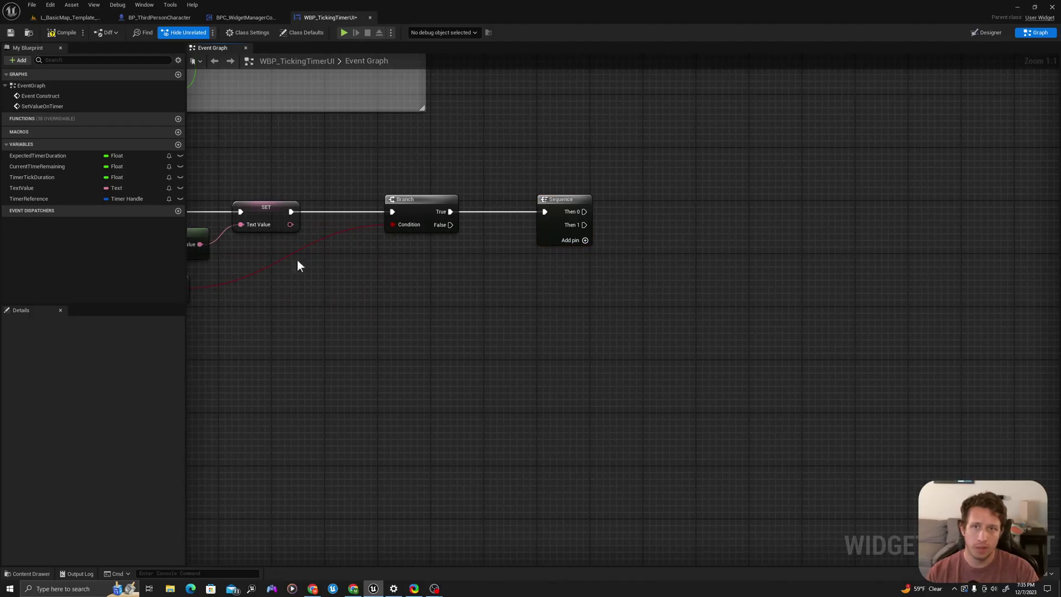
{"action": "left_click", "coordinate": [989, 33]}
{"action": "scroll", "coordinate": [691, 210], "scroll_direction": "up", "scroll_amount": 6}
{"action": "scroll", "coordinate": [636, 199], "scroll_direction": "down", "scroll_amount": 2}
{"action": "left_click", "coordinate": [583, 147]}
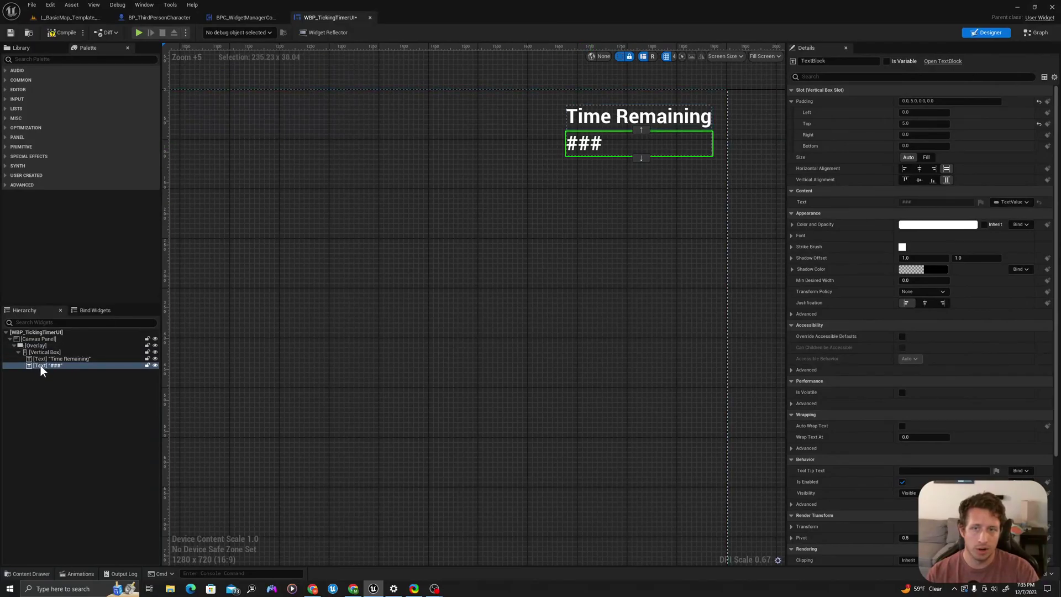
{"action": "left_click", "coordinate": [599, 121], "text": "ctrl"}
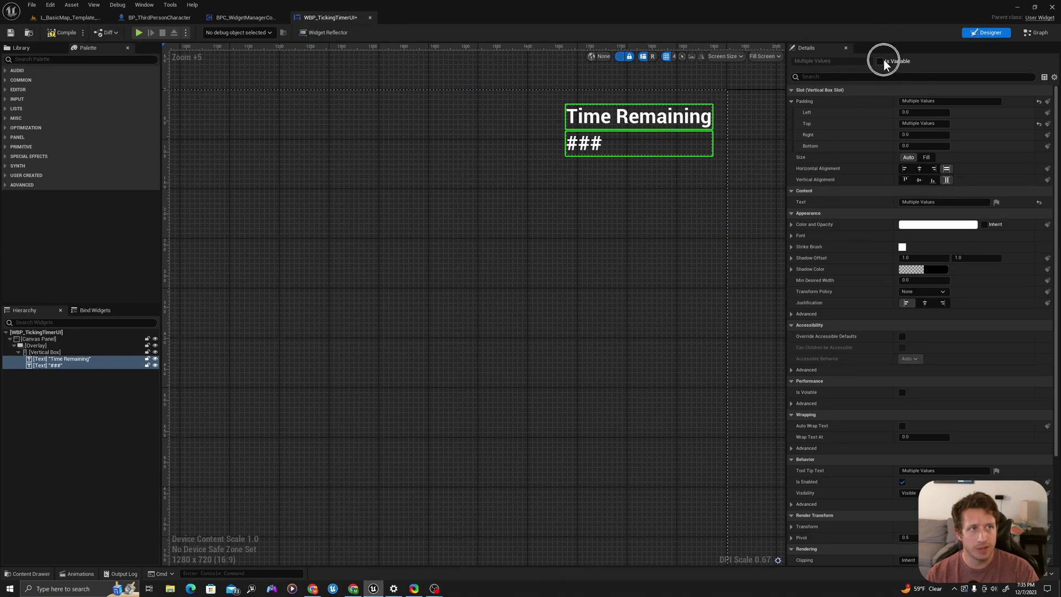
{"action": "left_click", "coordinate": [882, 61]}
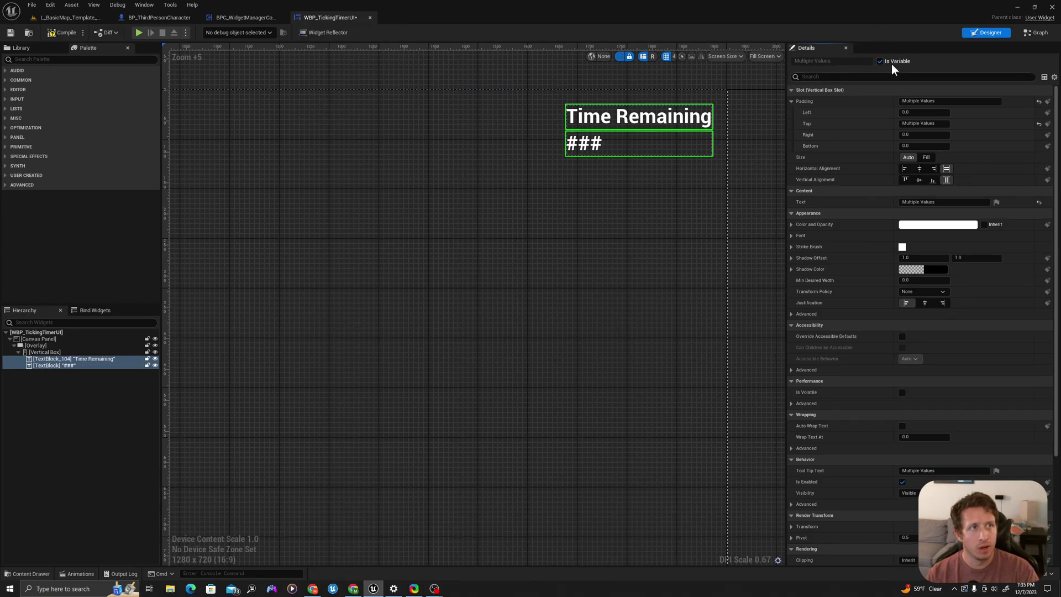
Step: Compile the widget, check each text block, and return to the Event Graph
{"action": "left_click", "coordinate": [69, 34]}
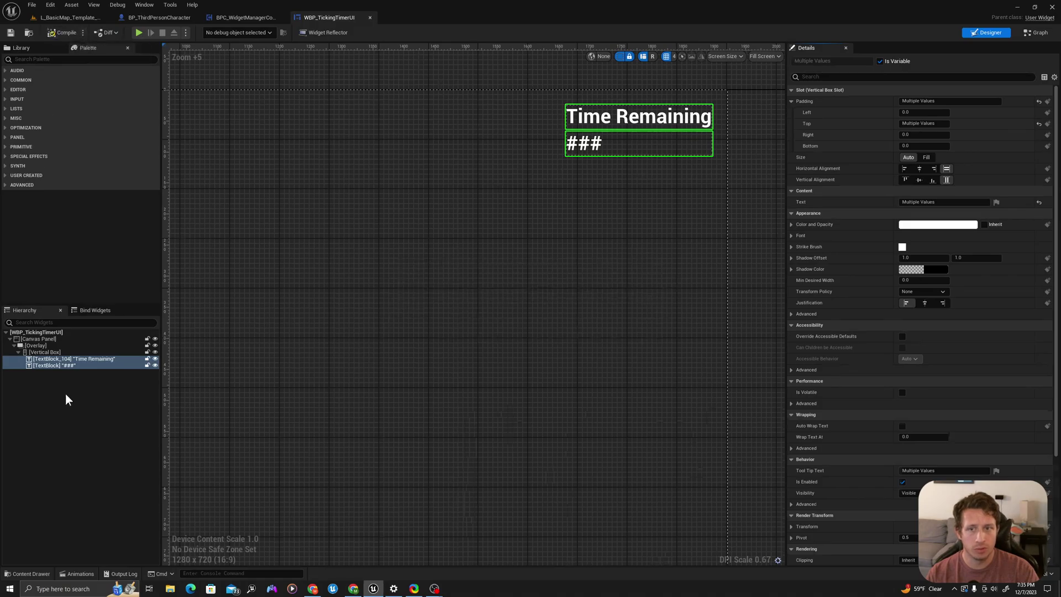
{"action": "left_click", "coordinate": [69, 360]}
{"action": "left_click", "coordinate": [70, 367]}
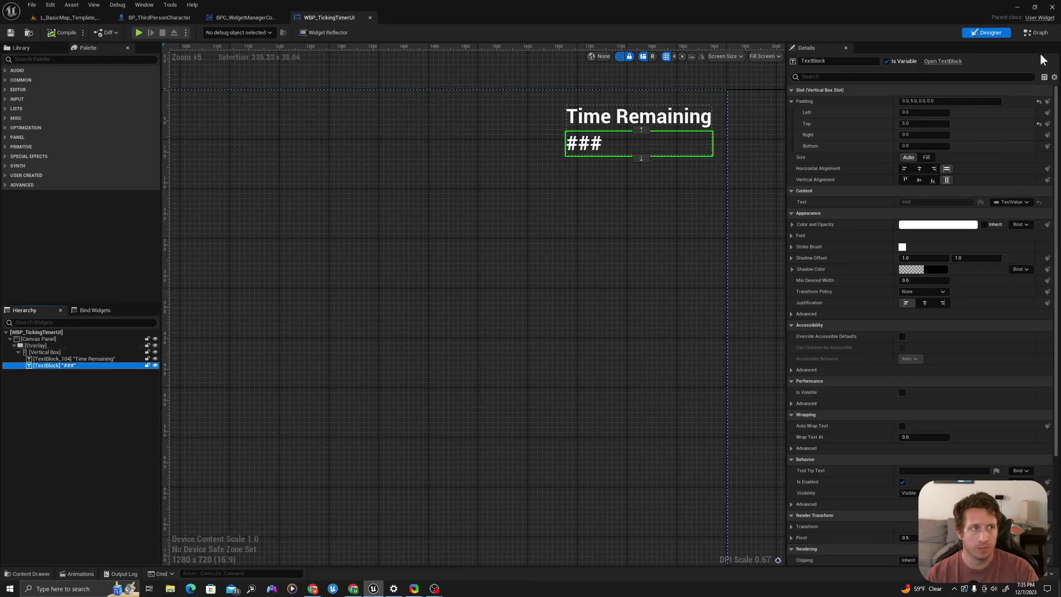
{"action": "left_click", "coordinate": [1040, 33]}
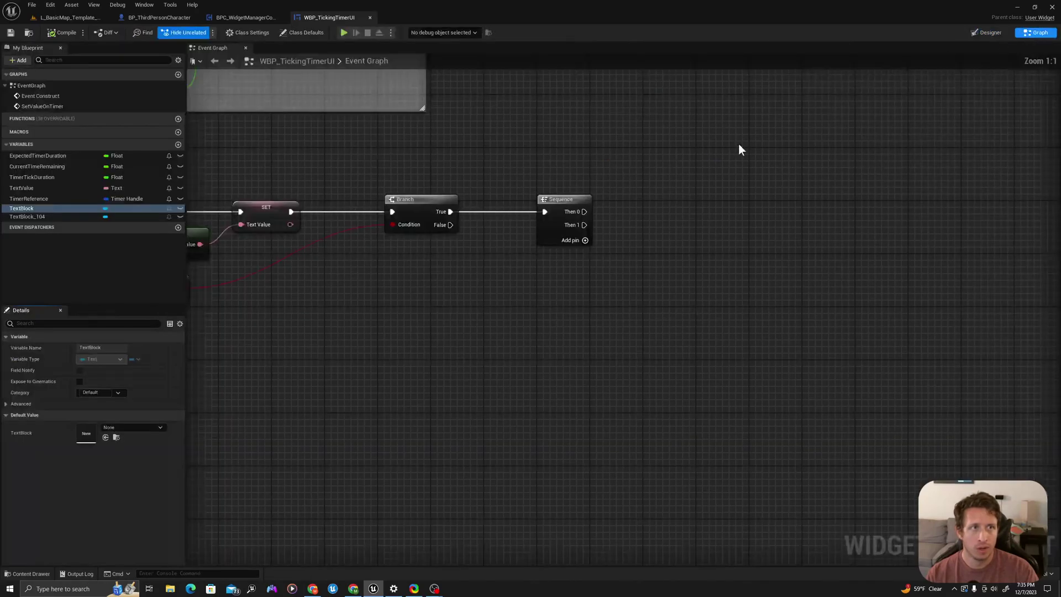
Step: Add getter nodes for the TextBlock and TextBlock_104 variables
{"action": "left_click", "coordinate": [26, 211]}
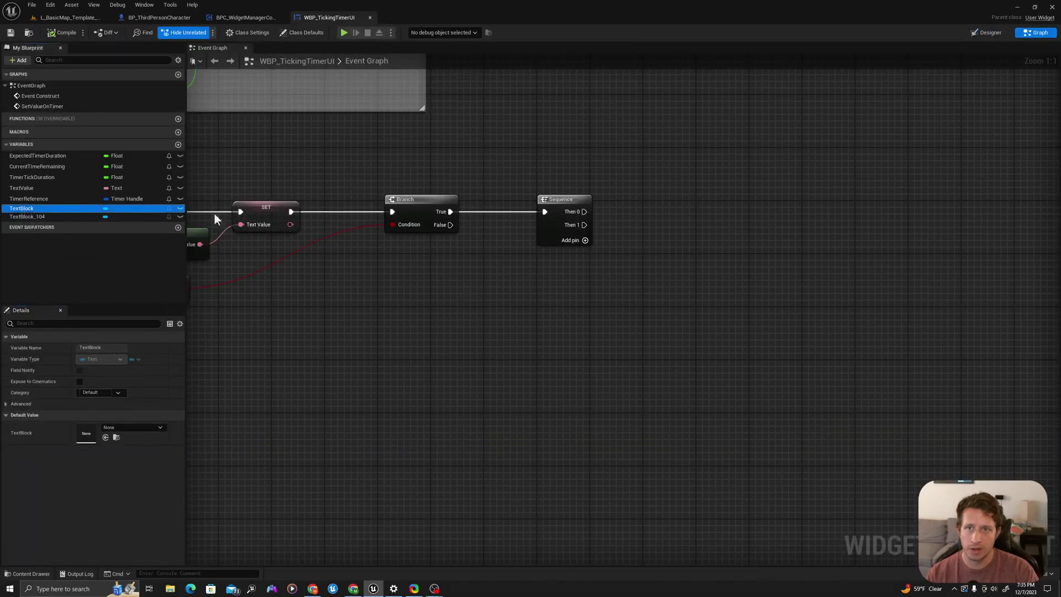
{"action": "left_click_drag", "start_coordinate": [563, 275], "coordinate": [577, 290]}
{"action": "left_click", "coordinate": [577, 291]}
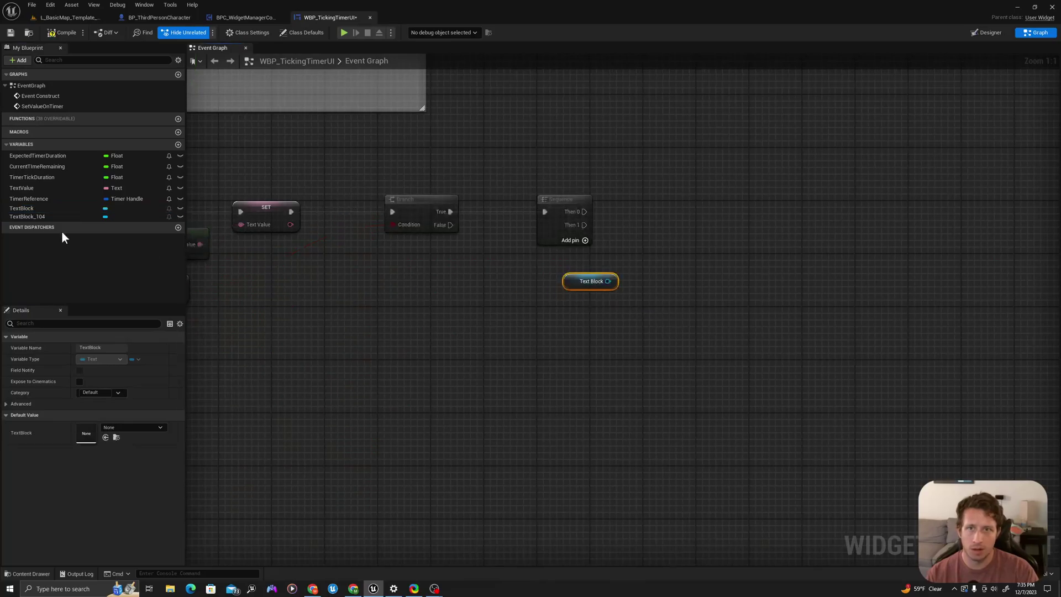
{"action": "mouse_move", "coordinate": [34, 216]}
{"action": "left_mouse_down"}
{"action": "mouse_move", "coordinate": [532, 297]}
{"action": "mouse_move", "coordinate": [571, 324]}
{"action": "left_mouse_up"}
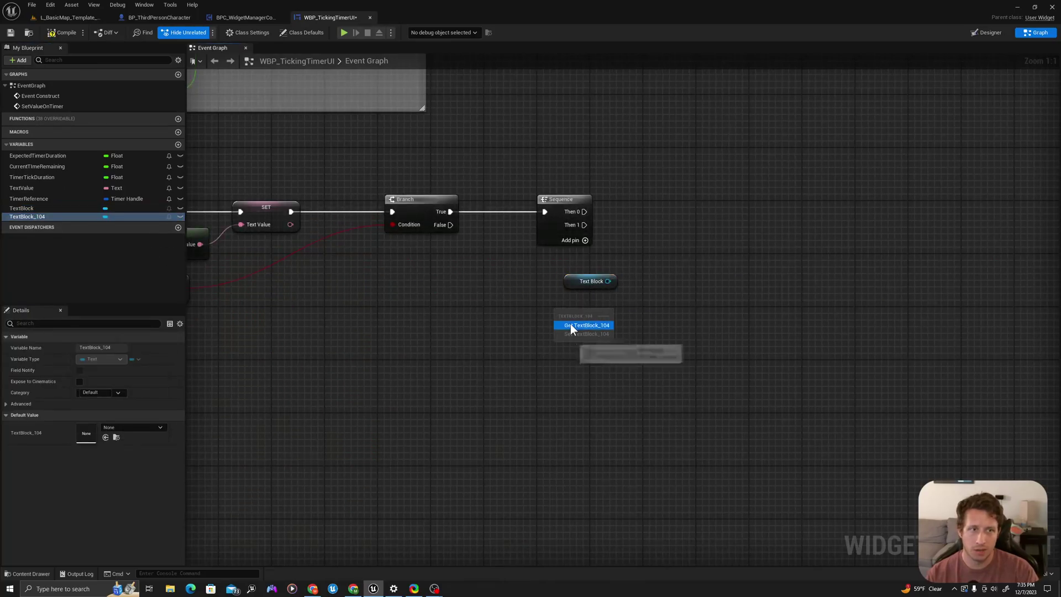
{"action": "left_click", "coordinate": [571, 324]}
{"action": "right_click_drag", "start_coordinate": [604, 228], "coordinate": [522, 220]}
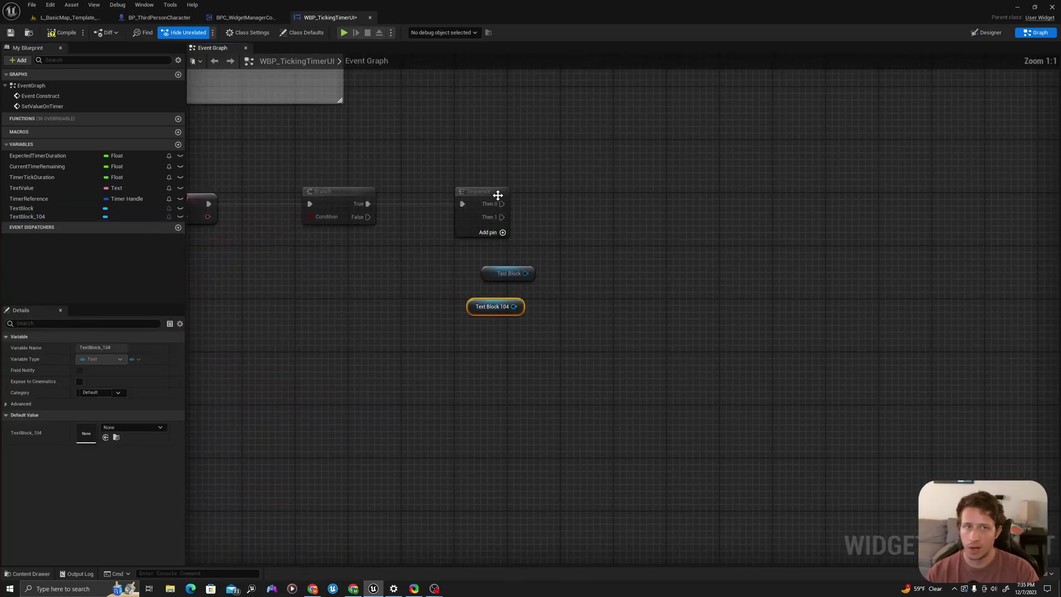
Step: Add a Do Once node after the Sequence's Then 0
{"action": "left_click_drag", "start_coordinate": [501, 203], "coordinate": [582, 206]}
{"action": "type", "text": "do"}
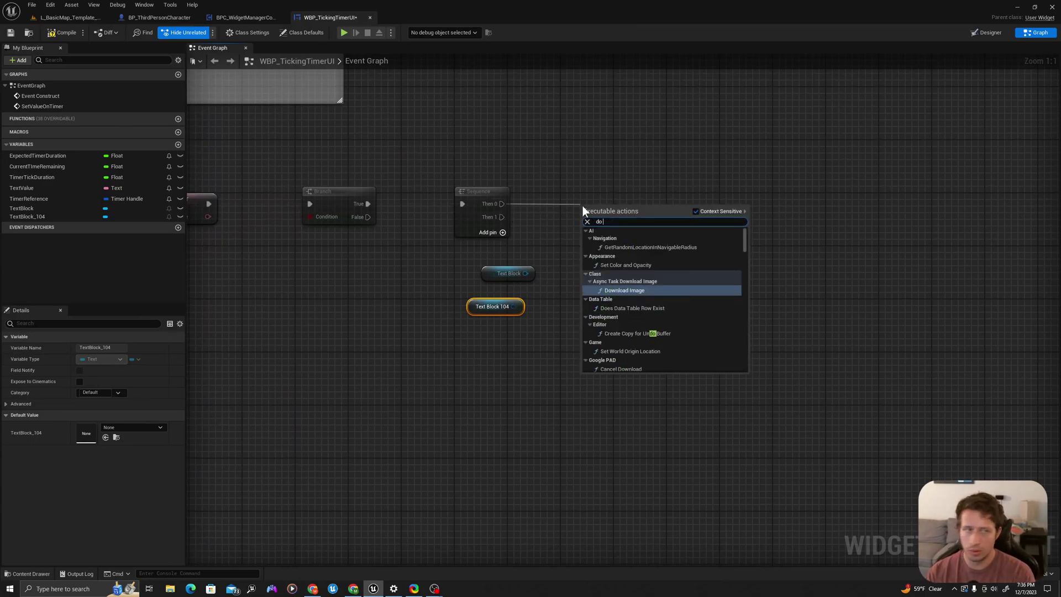
{"action": "type", "text": " once"}
{"action": "key", "text": "Return"}
{"action": "left_click_drag", "start_coordinate": [607, 215], "coordinate": [660, 202]}
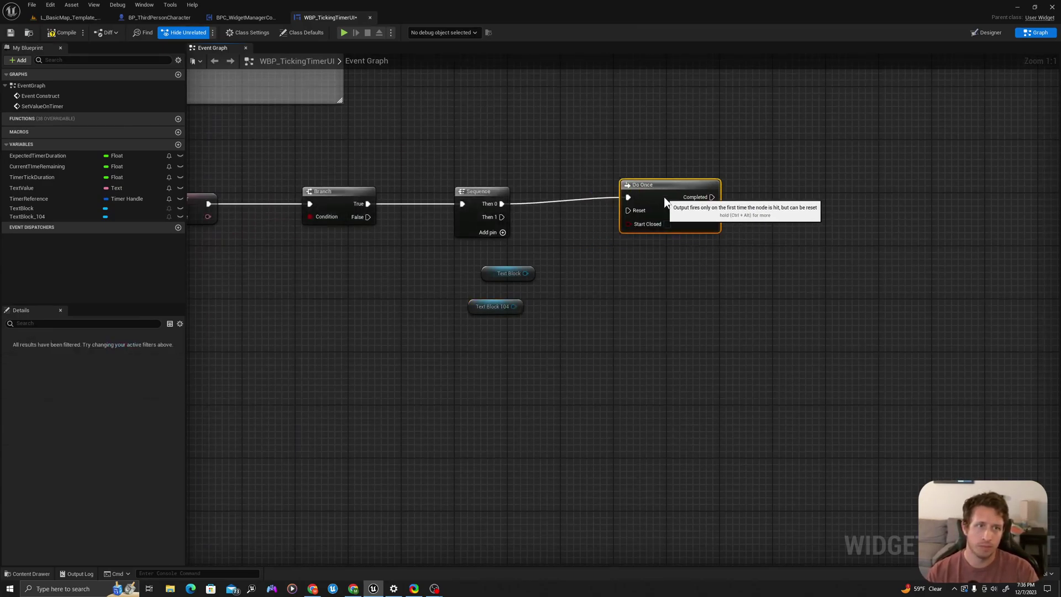
{"action": "right_click_drag", "start_coordinate": [613, 248], "coordinate": [506, 260]}
Step: Add a Set Color and Opacity node after Do Once, targeting TextBlock_104
{"action": "mouse_move", "coordinate": [386, 289]}
{"action": "left_mouse_down"}
{"action": "mouse_move", "coordinate": [598, 288]}
{"action": "mouse_move", "coordinate": [658, 265]}
{"action": "left_mouse_up"}
{"action": "type", "text": "set"}
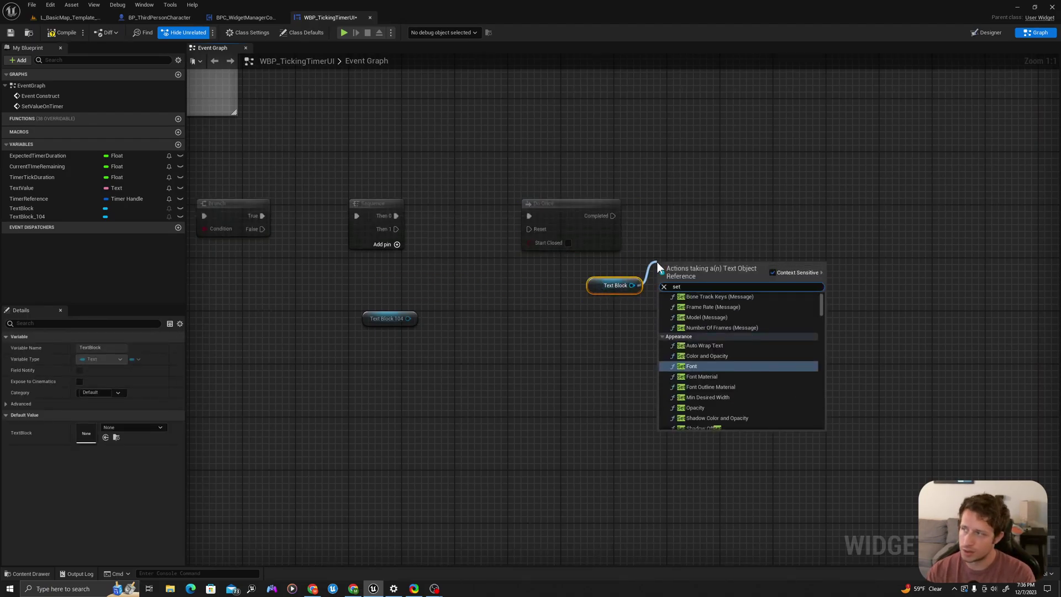
{"action": "type", "text": " color"}
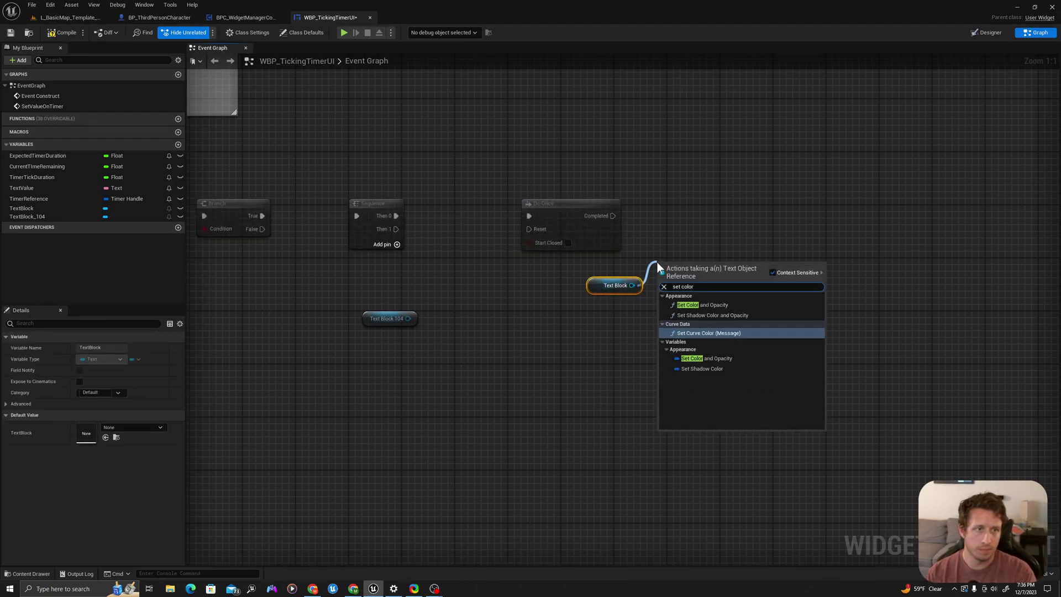
{"action": "left_click", "coordinate": [705, 359]}
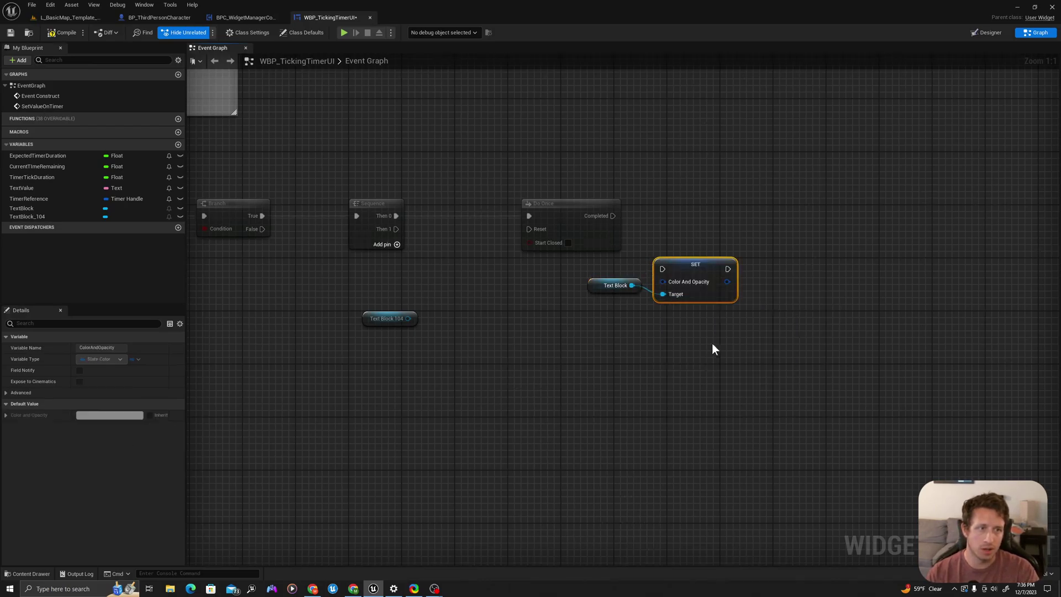
{"action": "left_click_drag", "start_coordinate": [682, 280], "coordinate": [735, 260]}
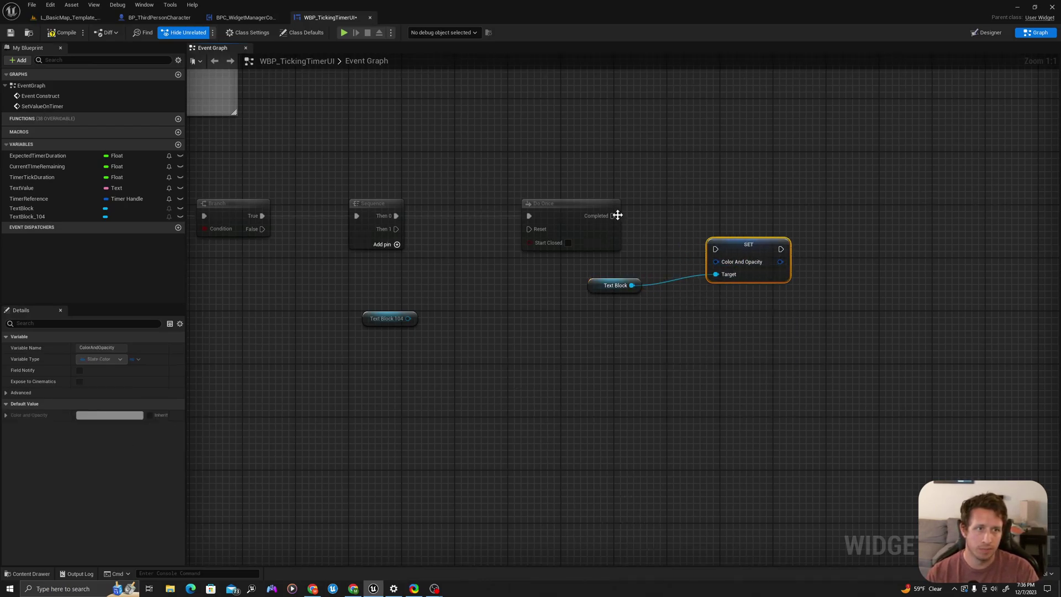
{"action": "left_click_drag", "start_coordinate": [614, 216], "coordinate": [716, 250]}
{"action": "mouse_move", "coordinate": [369, 318]}
{"action": "left_mouse_down"}
{"action": "mouse_move", "coordinate": [586, 306]}
{"action": "mouse_move", "coordinate": [717, 275]}
{"action": "mouse_move", "coordinate": [760, 213]}
{"action": "left_mouse_up"}
Step: Align the SET node, then duplicate it and delete the extra copy
{"action": "left_click", "coordinate": [681, 318]}
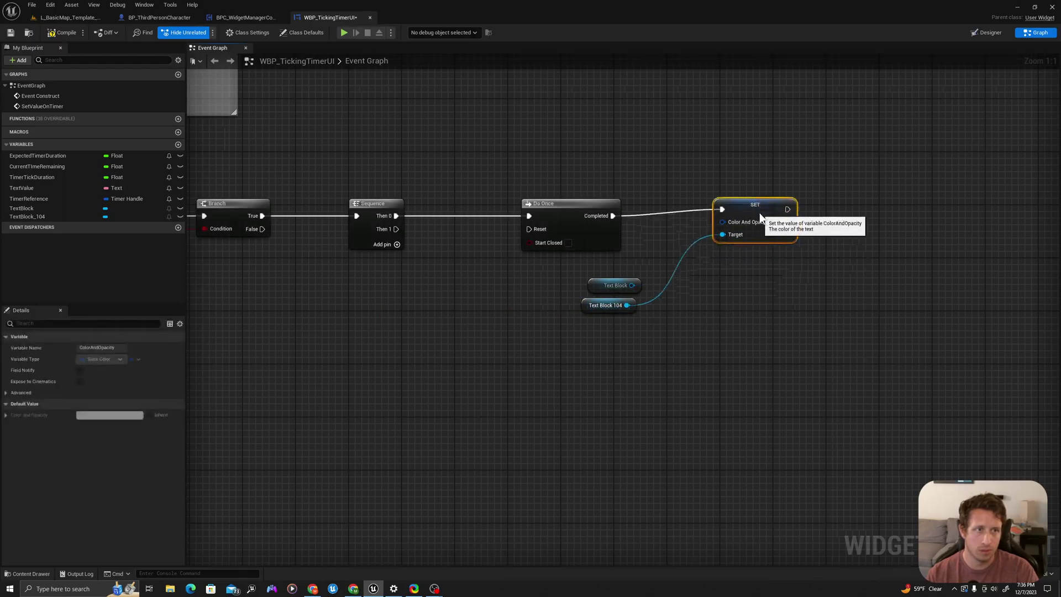
{"action": "left_click", "coordinate": [997, 31]}
{"action": "left_click", "coordinate": [1036, 34]}
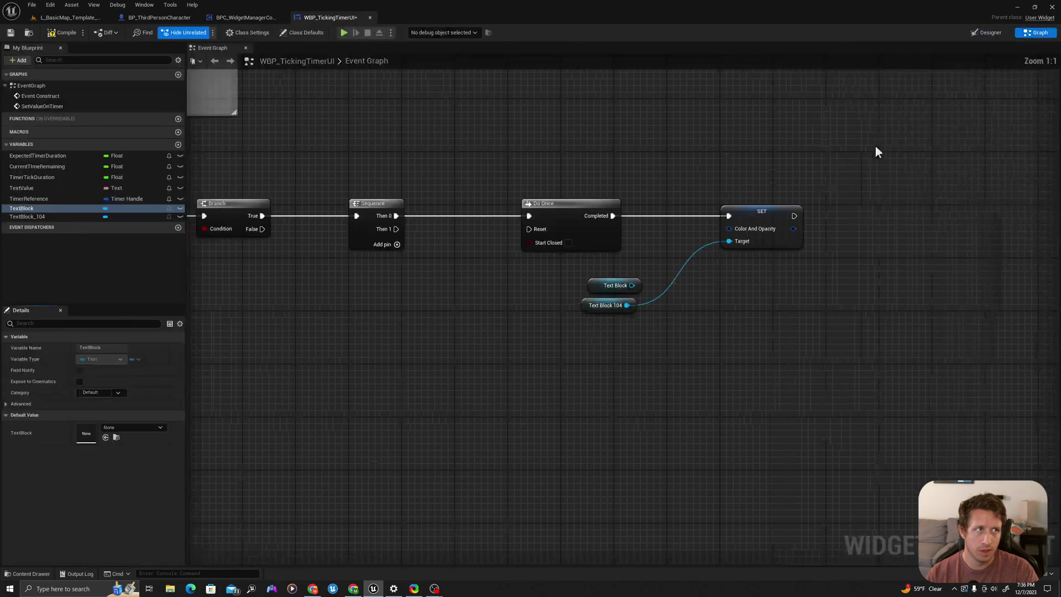
{"action": "left_click", "coordinate": [758, 220]}
{"action": "key", "text": "ctrl+c"}
{"action": "key", "text": "ctrl+v"}
{"action": "left_click_drag", "start_coordinate": [794, 215], "coordinate": [831, 218]}
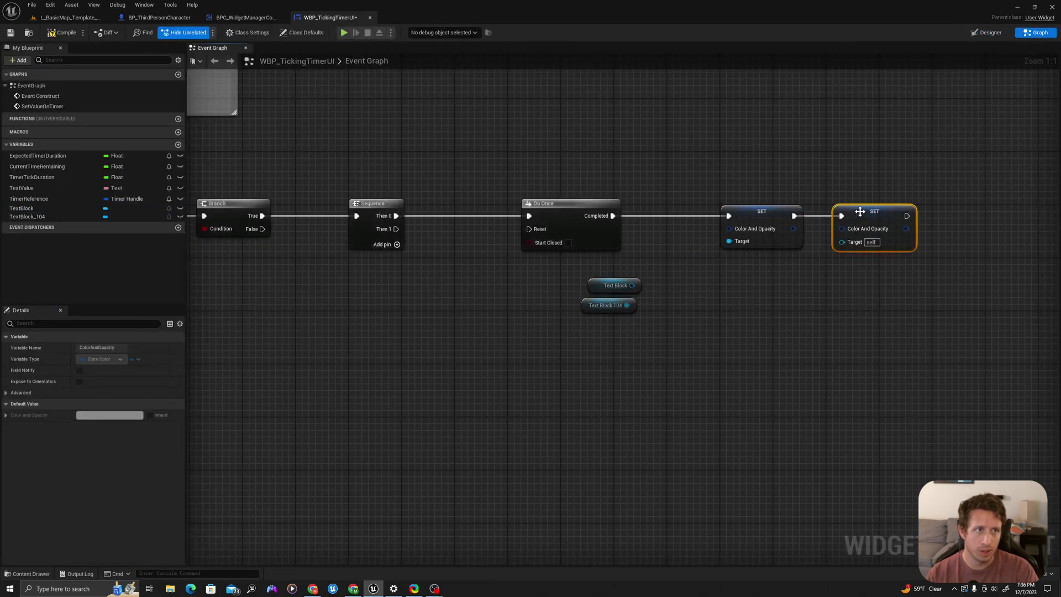
{"action": "key", "text": "Delete"}
Step: Split the Color And Opacity pin and set the colour's Blue value to 0
{"action": "right_click", "coordinate": [730, 231]}
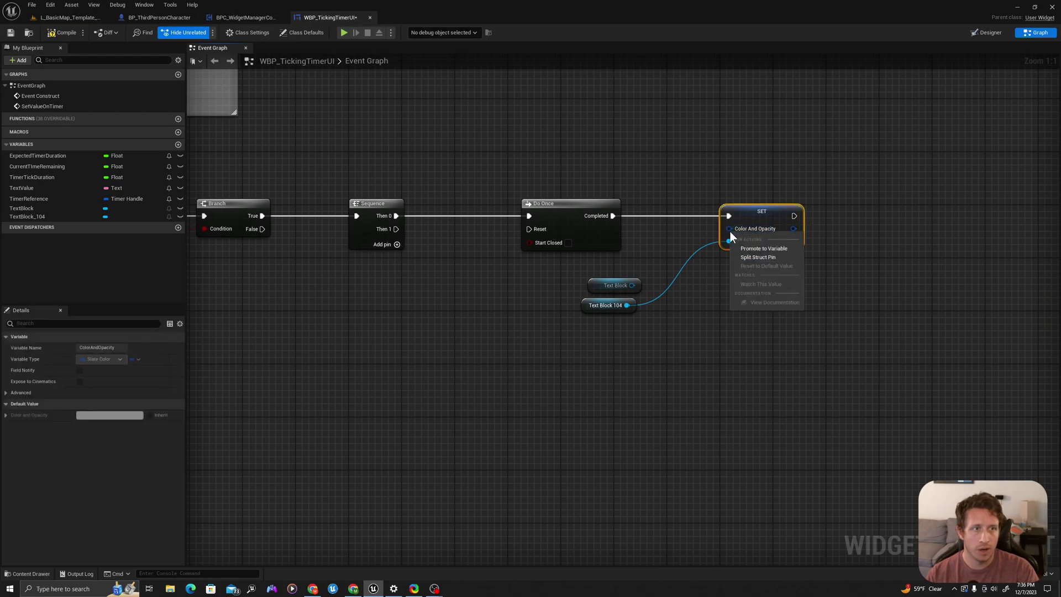
{"action": "left_click", "coordinate": [747, 259]}
{"action": "left_click_drag", "start_coordinate": [769, 219], "coordinate": [813, 221]}
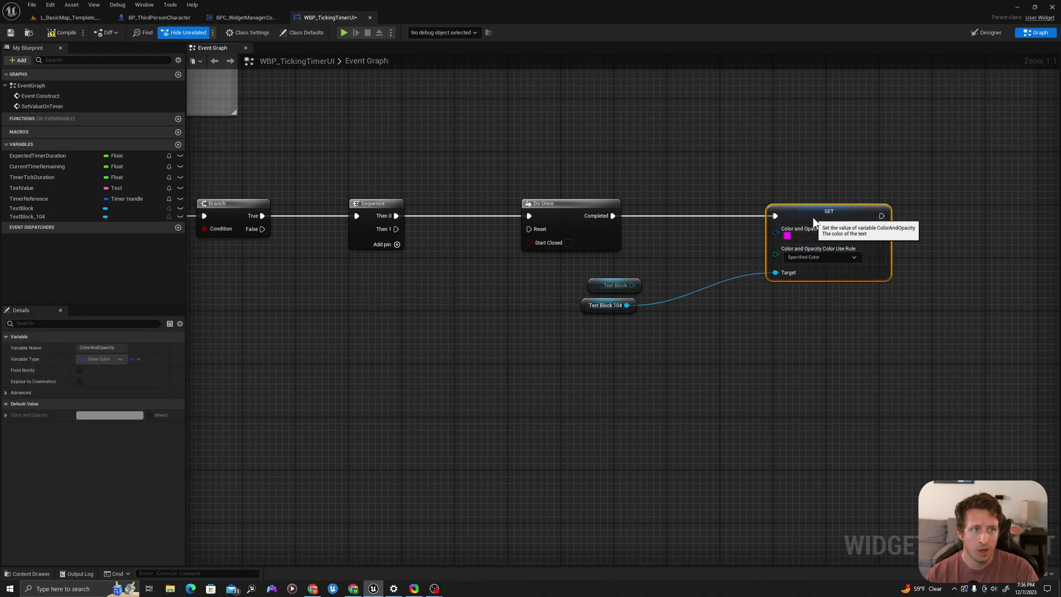
{"action": "left_click", "coordinate": [788, 236]}
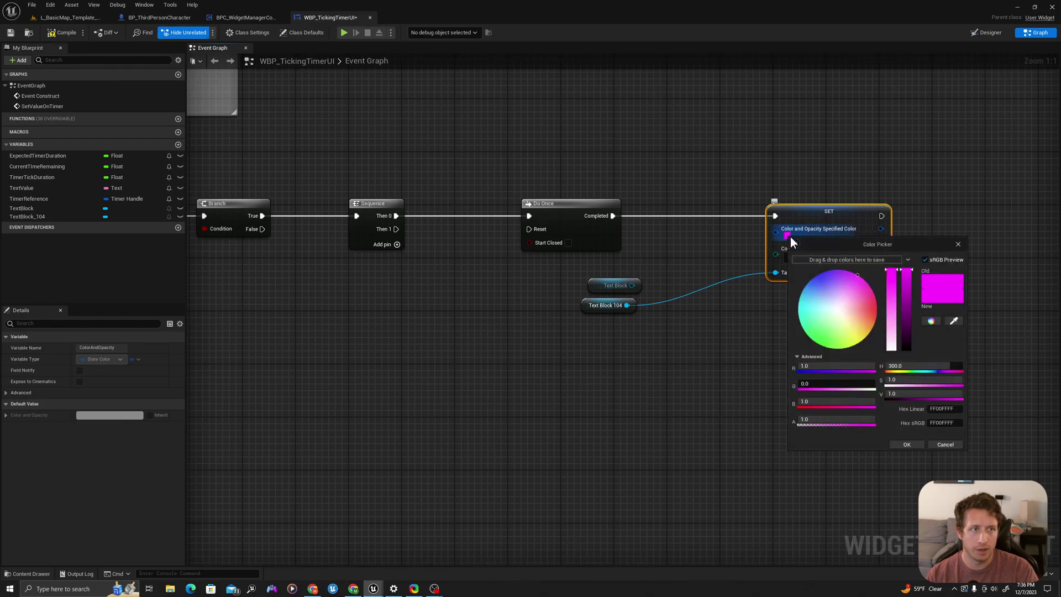
{"action": "left_click", "coordinate": [812, 403]}
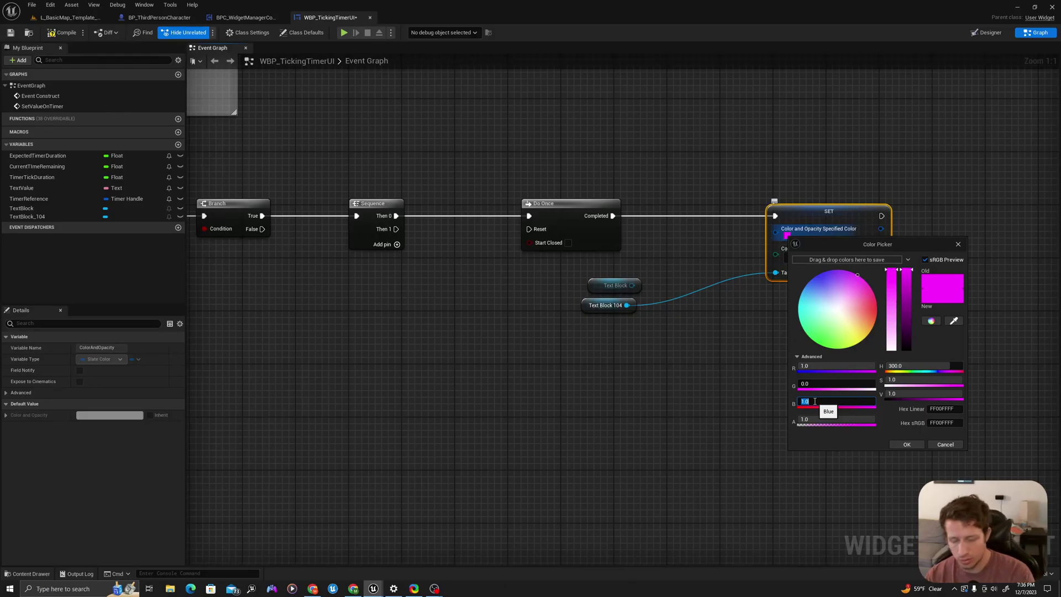
{"action": "type", "text": "0"}
{"action": "key", "text": "Return"}
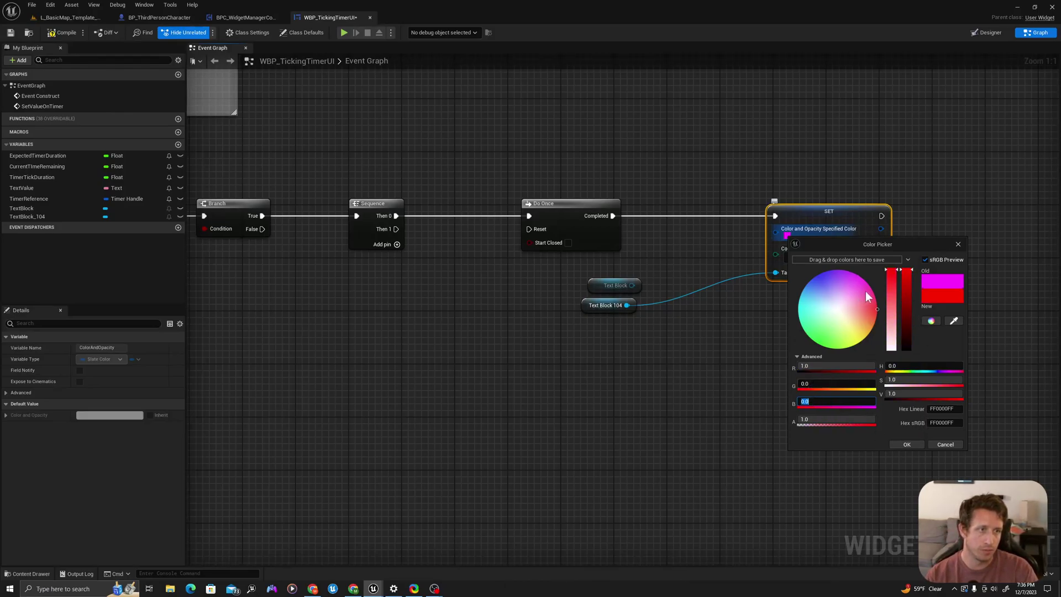
Step: Set Green to 0 for pure red (R1 G0 B0) and accept the colour
{"action": "left_click_drag", "start_coordinate": [866, 290], "coordinate": [873, 309]}
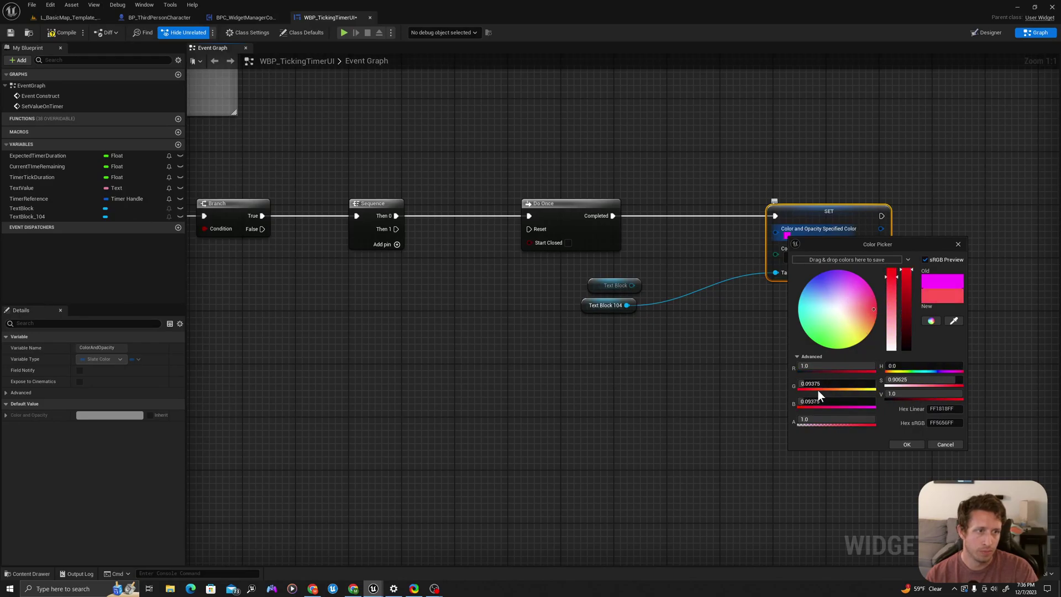
{"action": "left_click", "coordinate": [817, 384]}
{"action": "type", "text": "0"}
{"action": "key", "text": "Tab"}
{"action": "type", "text": "0"}
{"action": "key", "text": "Tab"}
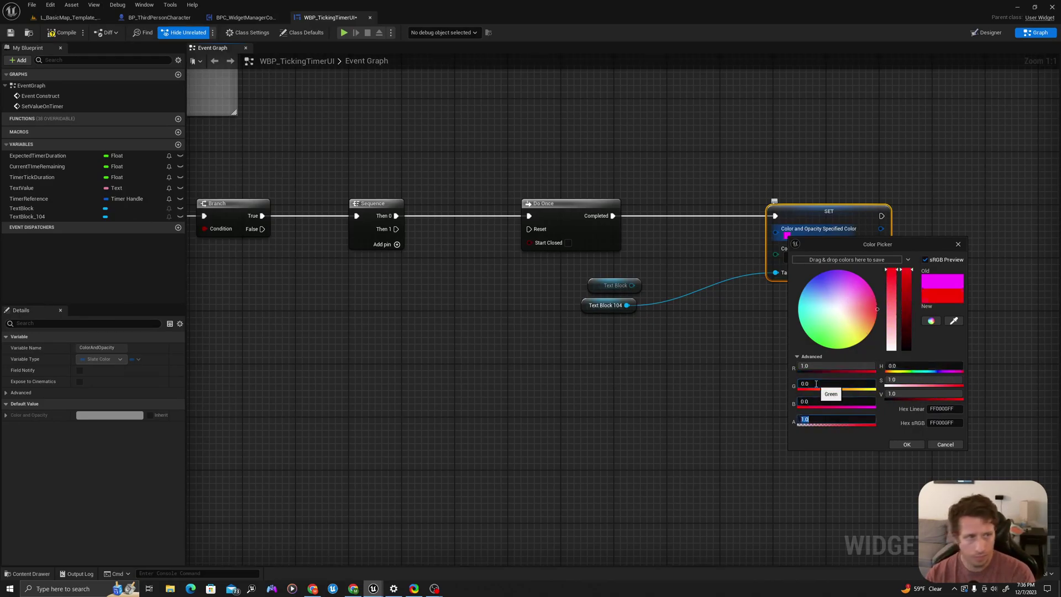
{"action": "left_click", "coordinate": [905, 445]}
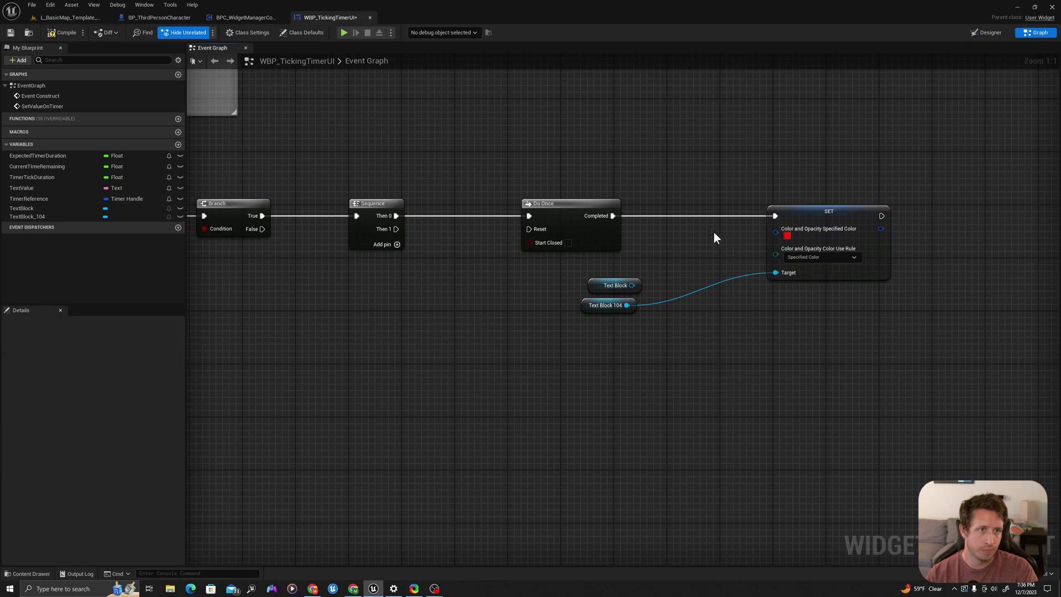
Step: Retarget the SET node to the Text Block getter and delete the Text Block 104 getter
{"action": "left_click_drag", "start_coordinate": [626, 304], "coordinate": [646, 304]}
{"action": "left_click", "coordinate": [987, 33]}
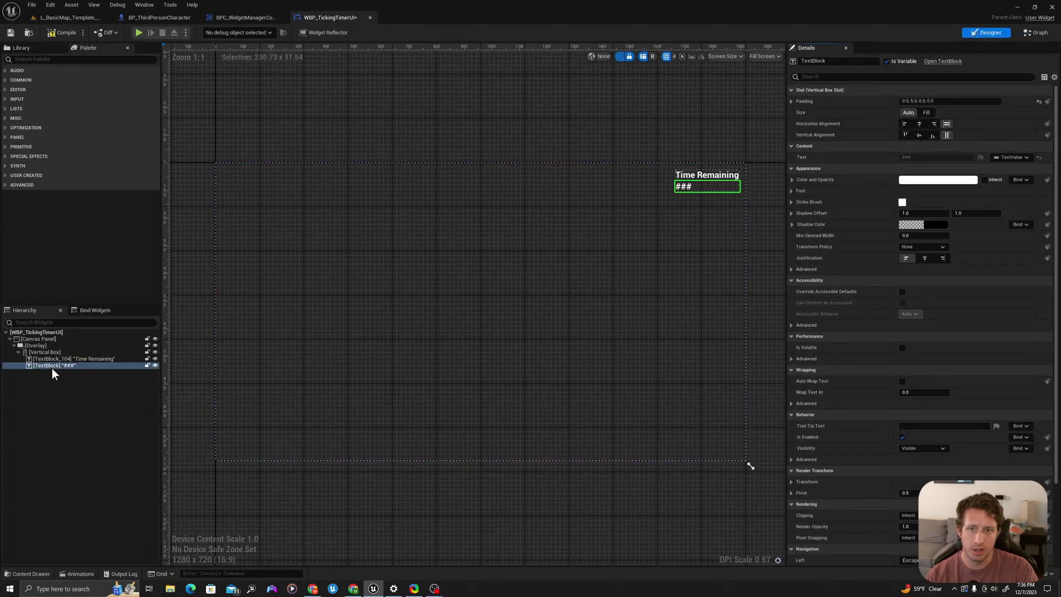
{"action": "left_click", "coordinate": [1026, 34]}
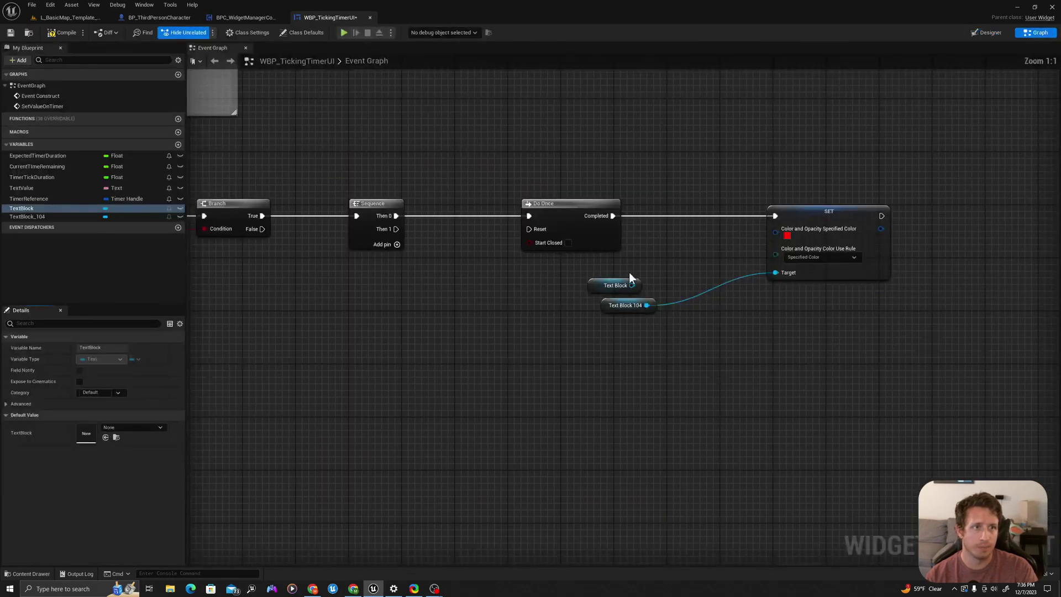
{"action": "mouse_move", "coordinate": [632, 285]}
{"action": "left_mouse_down"}
{"action": "mouse_move", "coordinate": [807, 271]}
{"action": "mouse_move", "coordinate": [777, 273]}
{"action": "left_mouse_up"}
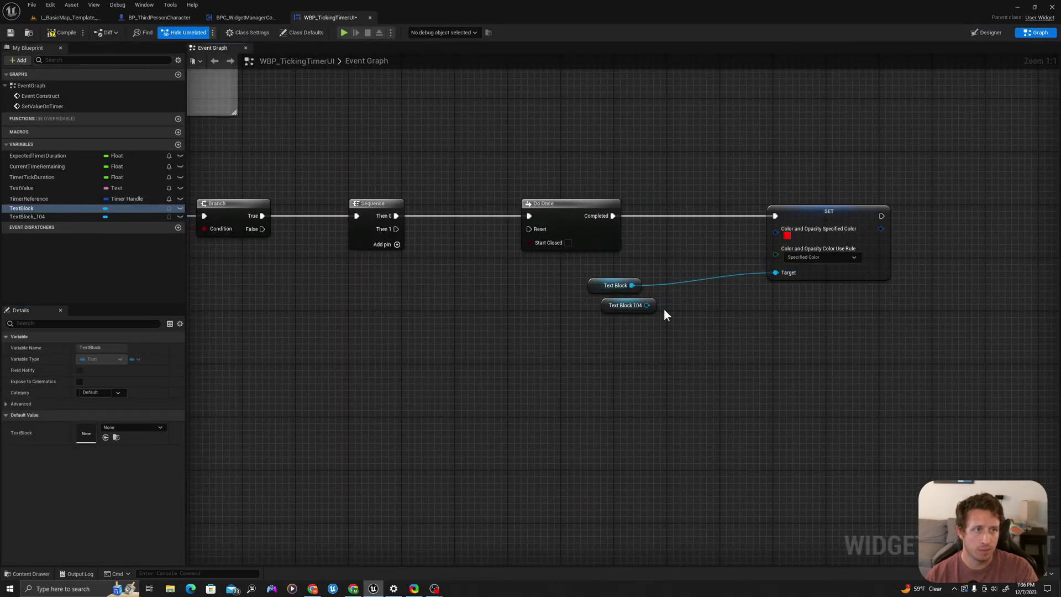
{"action": "left_click", "coordinate": [625, 305]}
{"action": "key", "text": "Delete"}
{"action": "left_click_drag", "start_coordinate": [608, 286], "coordinate": [714, 279]}
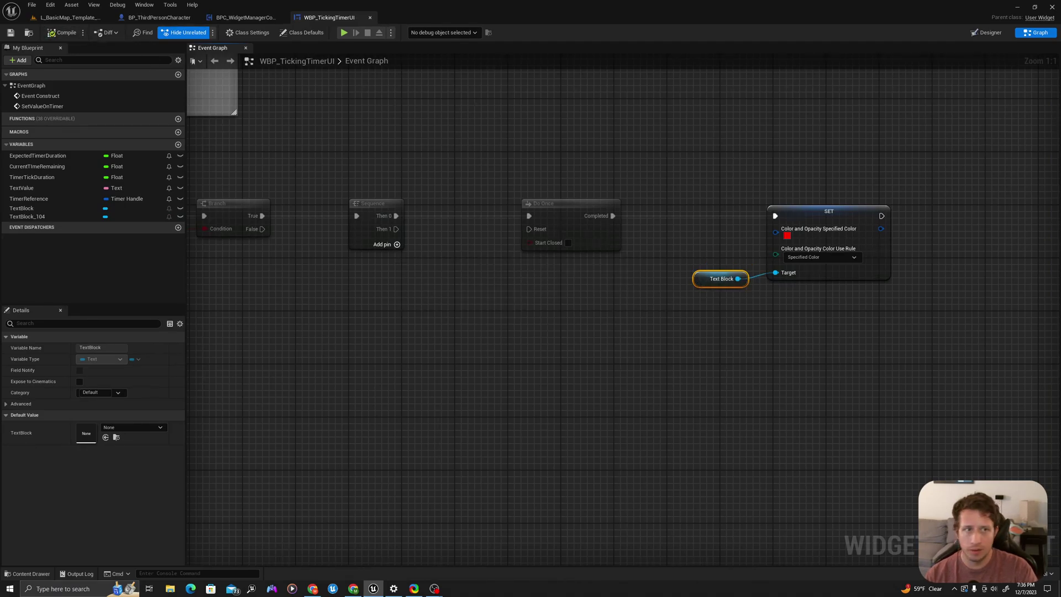
Step: Add a second Branch node driven by the Sequence's Then 1
{"action": "left_click", "coordinate": [449, 249]}
{"action": "right_click_drag", "start_coordinate": [449, 249], "coordinate": [393, 234]}
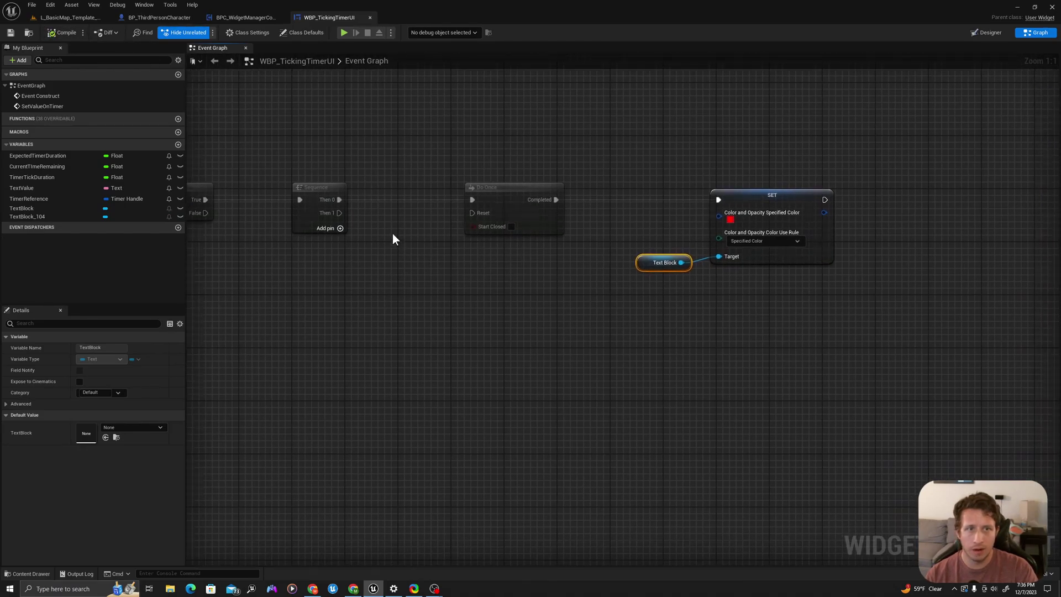
{"action": "left_click", "coordinate": [405, 290]}
{"action": "left_click_drag", "start_coordinate": [339, 213], "coordinate": [415, 307]}
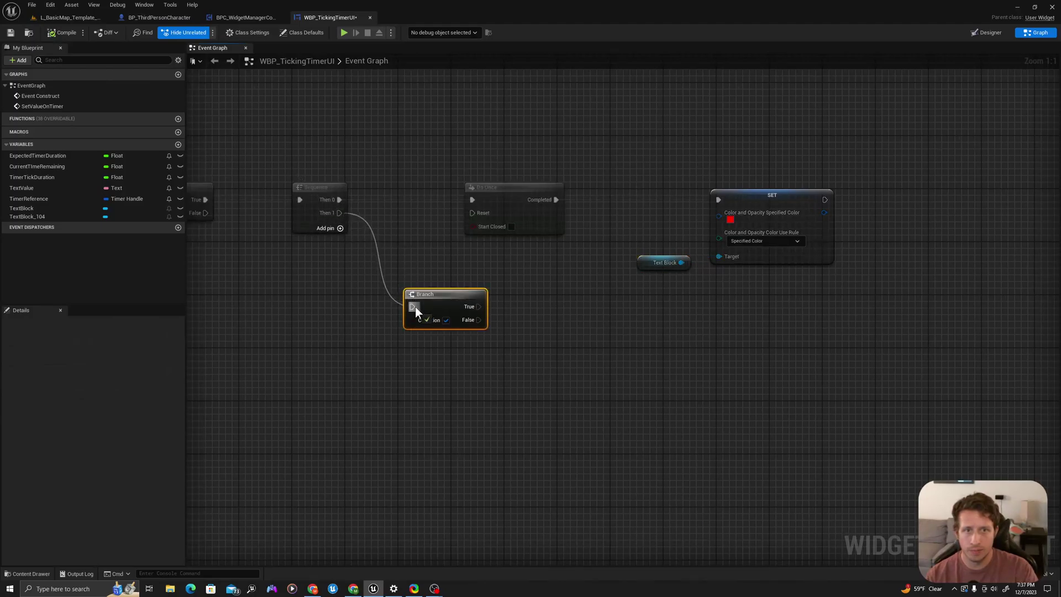
{"action": "right_click", "coordinate": [370, 311]}
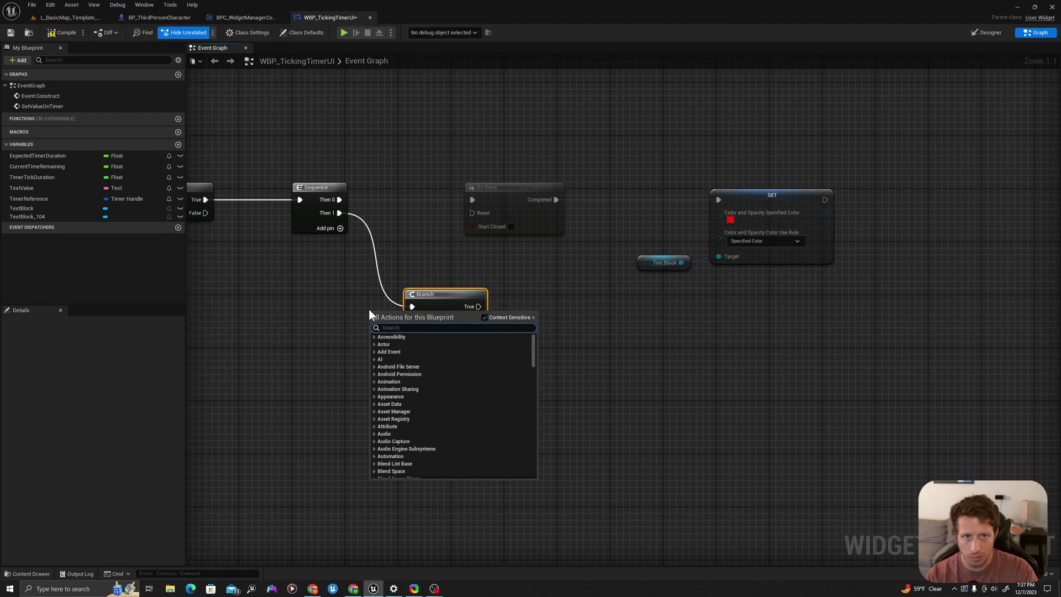
{"action": "mouse_move", "coordinate": [369, 309]}
{"action": "right_mouse_down"}
{"action": "mouse_move", "coordinate": [387, 281]}
{"action": "mouse_move", "coordinate": [373, 272]}
{"action": "right_mouse_up"}
{"action": "right_click", "coordinate": [421, 359]}
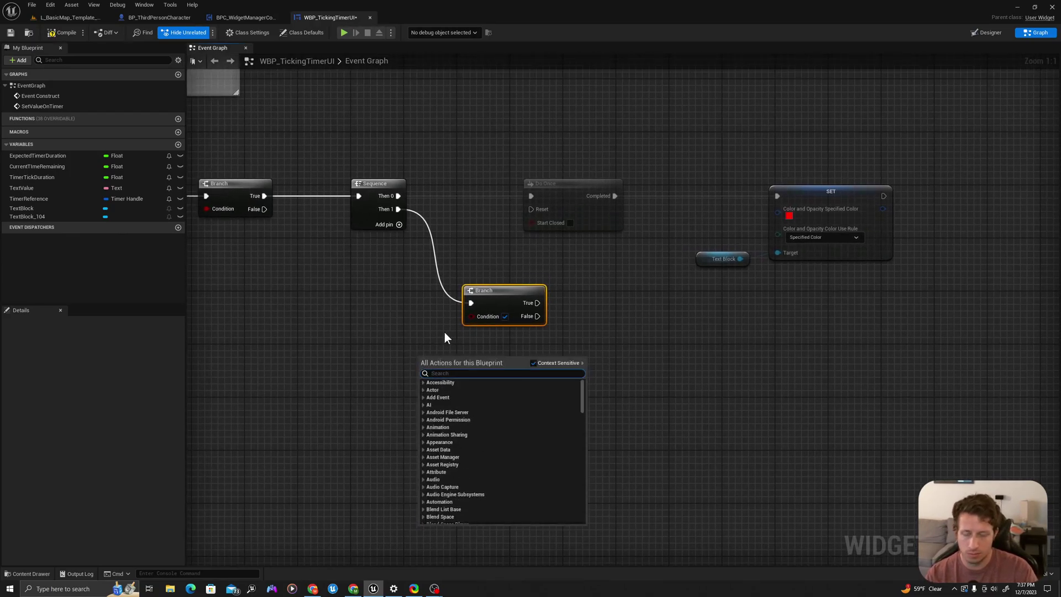
{"action": "mouse_move", "coordinate": [314, 357]}
{"action": "right_mouse_down"}
{"action": "mouse_move", "coordinate": [391, 327]}
{"action": "mouse_move", "coordinate": [524, 318]}
{"action": "right_mouse_up"}
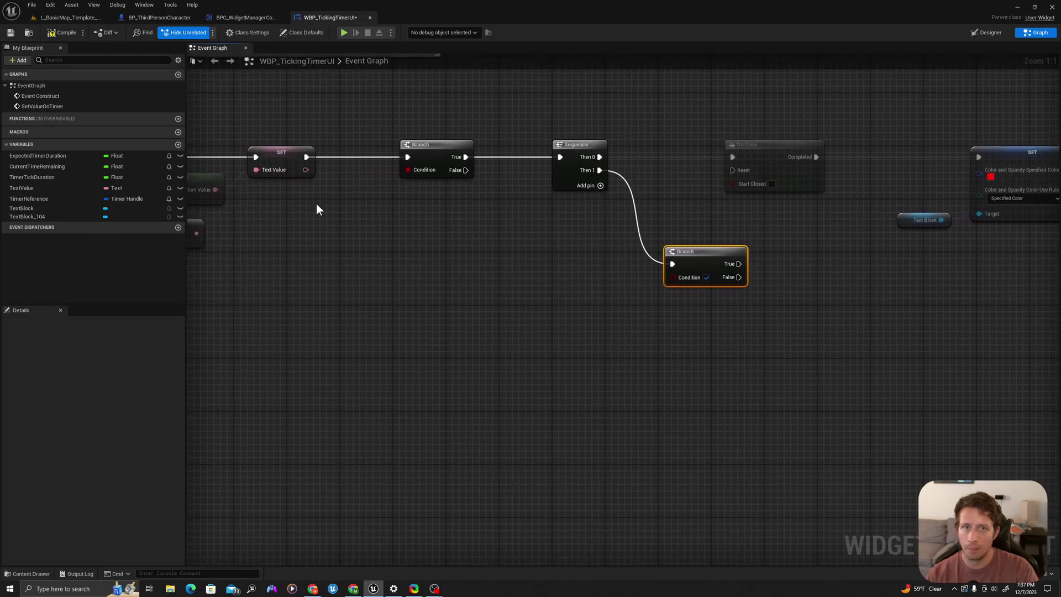
{"action": "right_click_drag", "start_coordinate": [316, 204], "coordinate": [513, 237]}
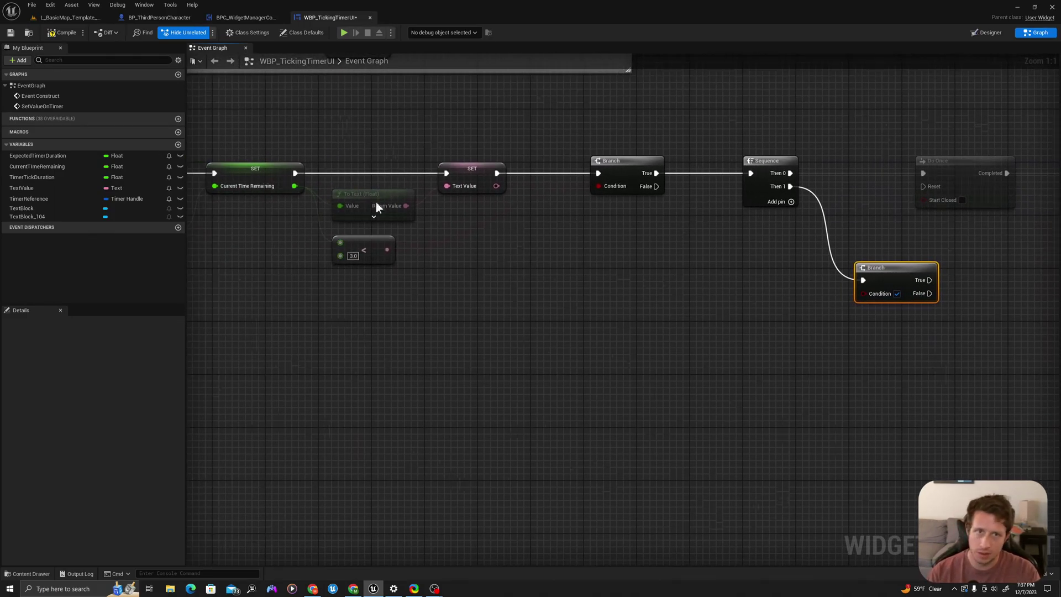
Step: Paste a < node comparing Current Time Remaining to Timer Tick Duration into the Branch Condition
{"action": "left_click", "coordinate": [362, 249]}
{"action": "key", "text": "ctrl+v"}
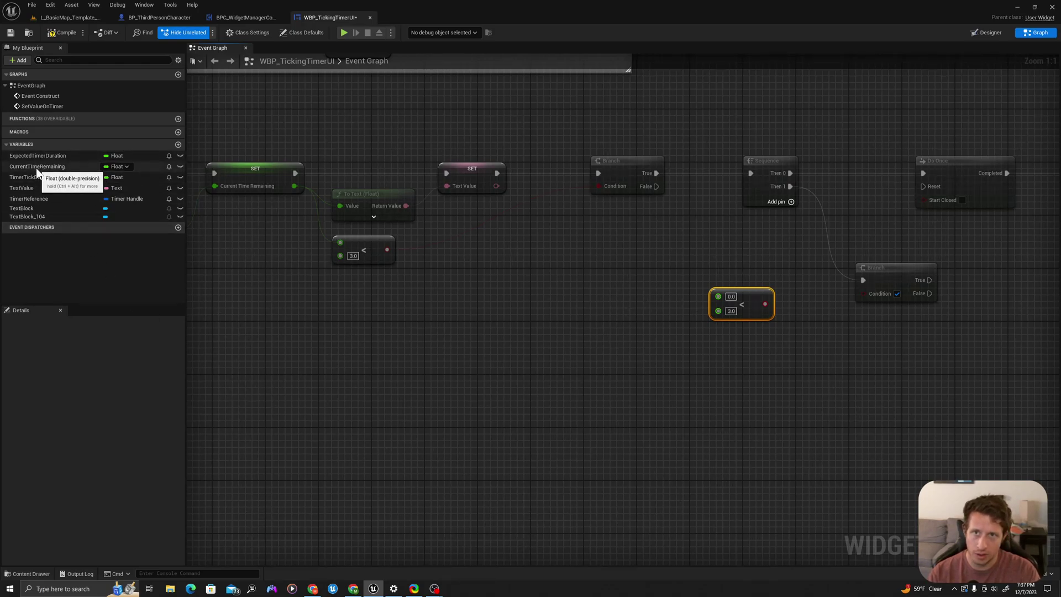
{"action": "mouse_move", "coordinate": [34, 168]}
{"action": "left_mouse_down"}
{"action": "mouse_move", "coordinate": [718, 297]}
{"action": "mouse_move", "coordinate": [664, 297]}
{"action": "left_mouse_up"}
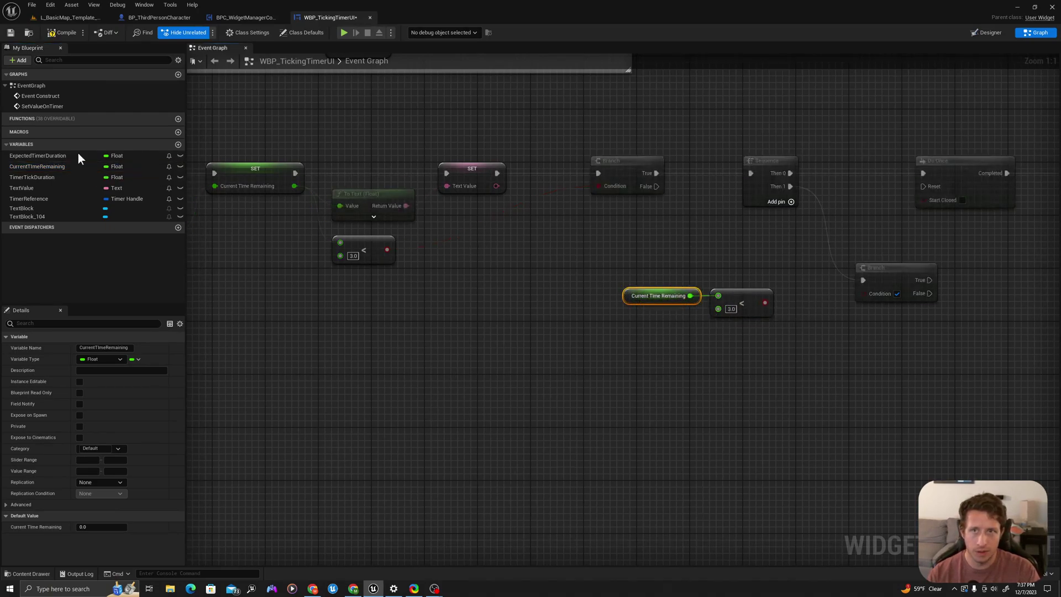
{"action": "left_click_drag", "start_coordinate": [39, 181], "coordinate": [607, 308]}
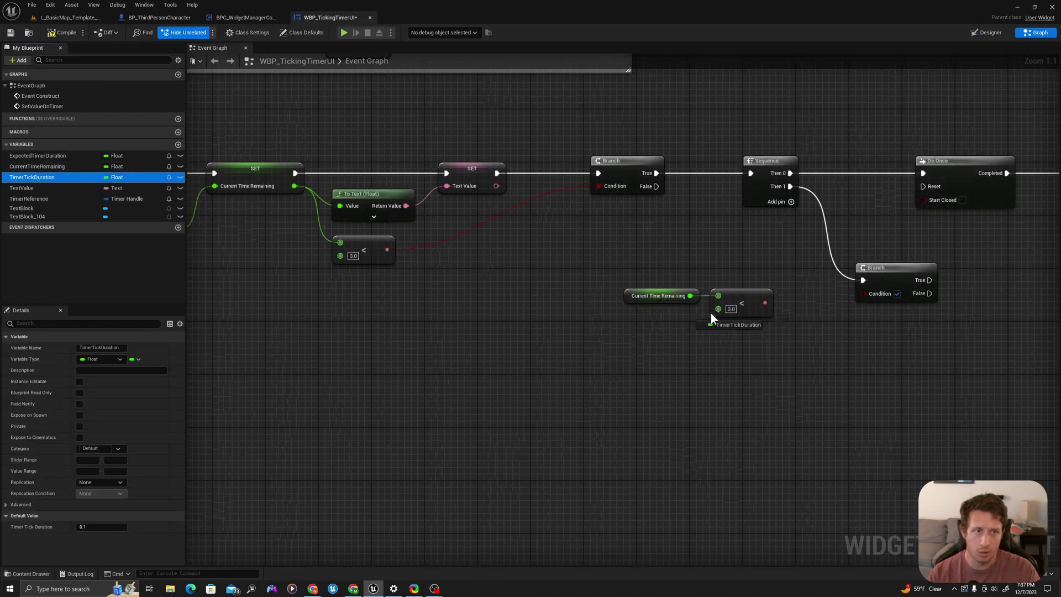
{"action": "left_click_drag", "start_coordinate": [712, 314], "coordinate": [718, 309]}
{"action": "left_click", "coordinate": [722, 349]}
{"action": "right_click_drag", "start_coordinate": [576, 306], "coordinate": [392, 286]}
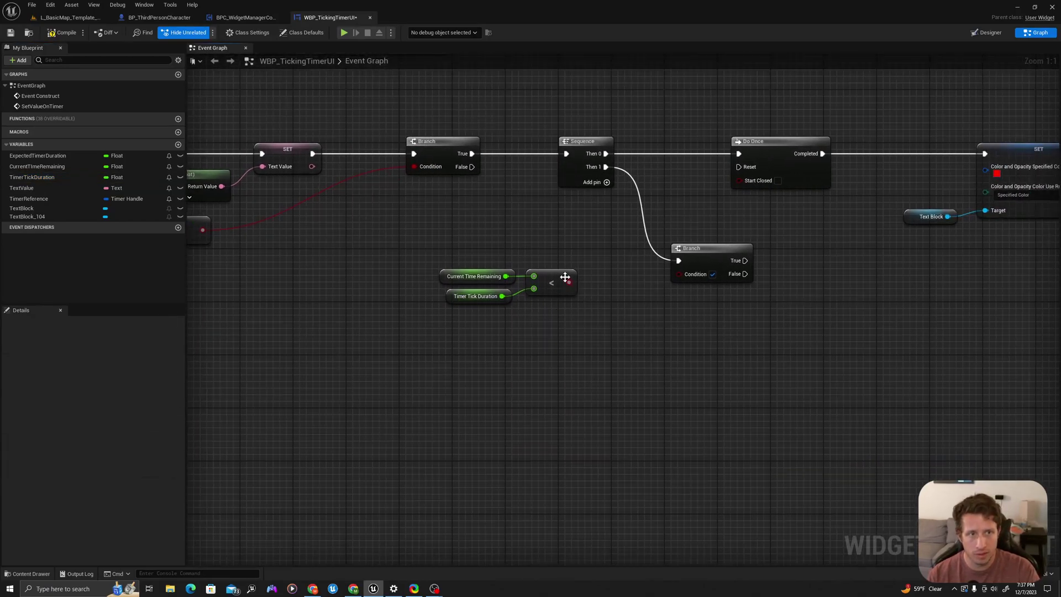
{"action": "mouse_move", "coordinate": [565, 277]}
{"action": "left_mouse_down"}
{"action": "mouse_move", "coordinate": [680, 274]}
{"action": "mouse_move", "coordinate": [433, 309]}
{"action": "mouse_move", "coordinate": [619, 281]}
{"action": "left_mouse_up"}
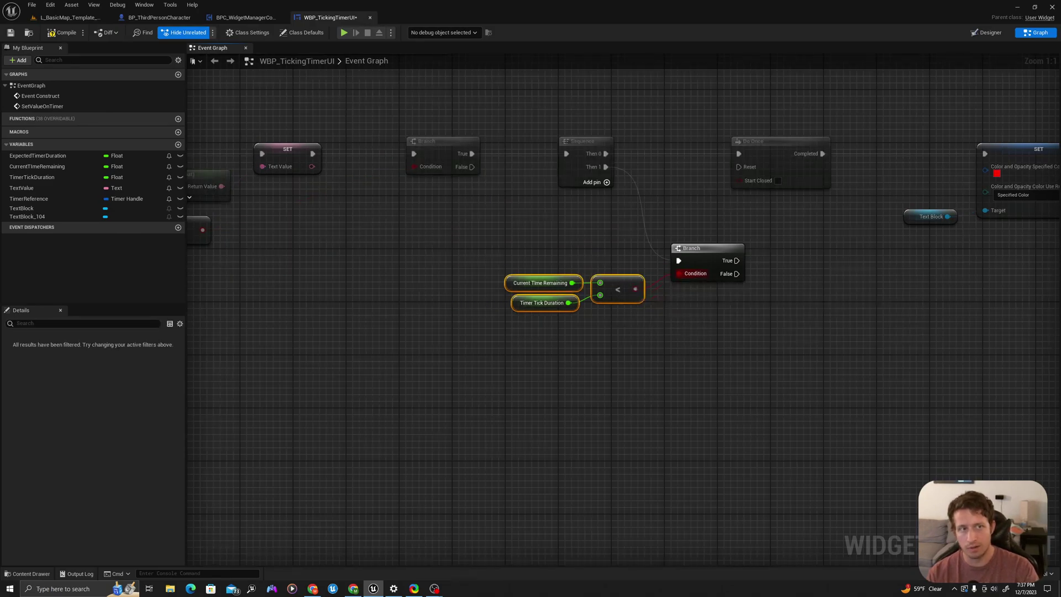
{"action": "right_click_drag", "start_coordinate": [735, 270], "coordinate": [707, 289]}
Step: Wire Branch True into Clear and Invalidate Timer by Handle, using a TimerReference getter
{"action": "right_click_drag", "start_coordinate": [673, 330], "coordinate": [555, 307]}
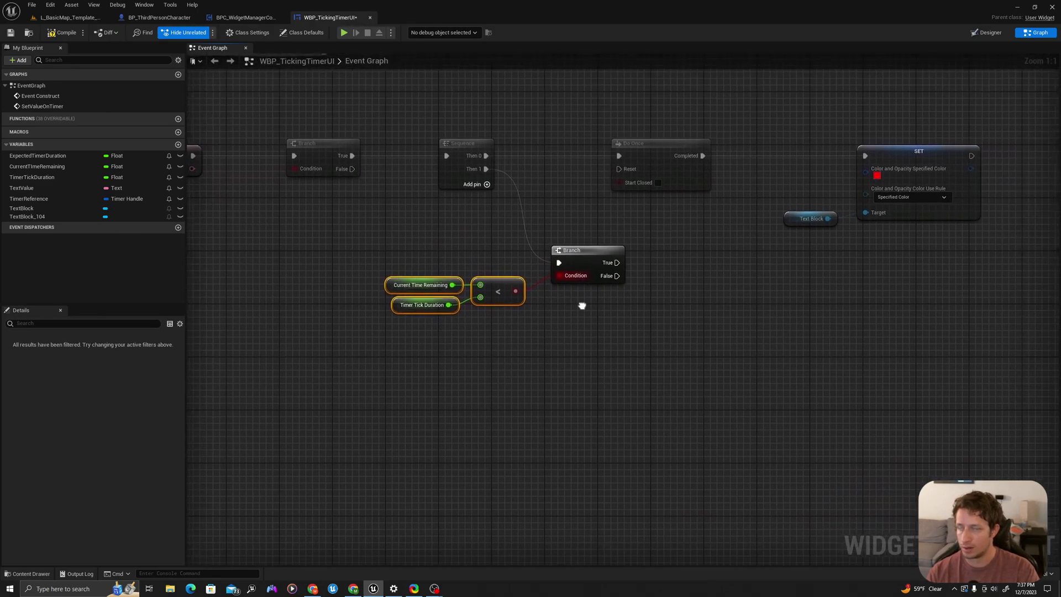
{"action": "left_click", "coordinate": [26, 201]}
{"action": "left_click_drag", "start_coordinate": [26, 203], "coordinate": [161, 186]}
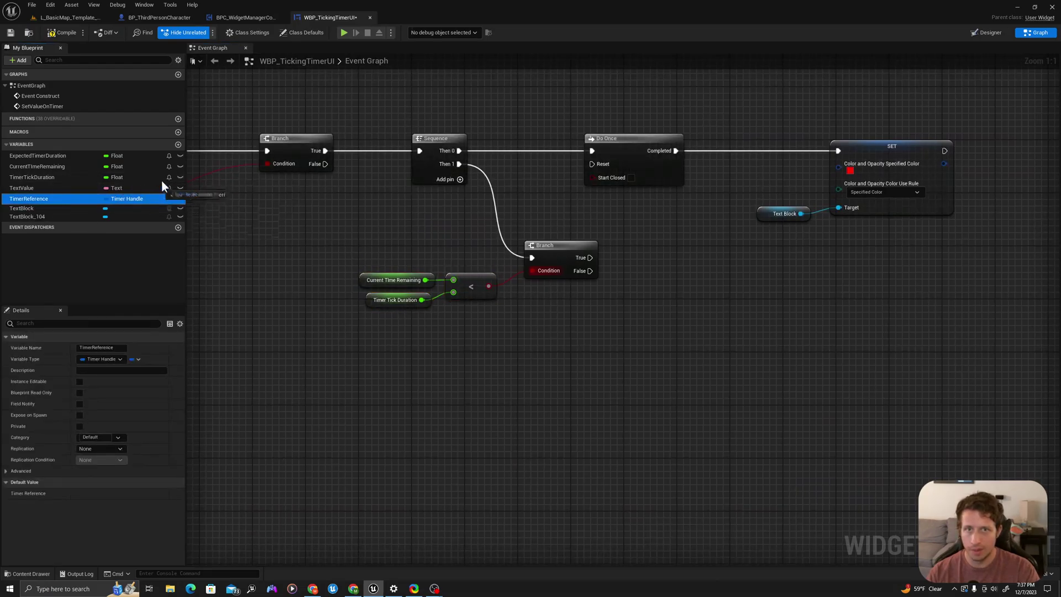
{"action": "mouse_move", "coordinate": [625, 282]}
{"action": "left_mouse_down"}
{"action": "mouse_move", "coordinate": [609, 308]}
{"action": "mouse_move", "coordinate": [679, 292]}
{"action": "left_mouse_up"}
{"action": "left_click", "coordinate": [635, 320]}
{"action": "type", "text": "c"}
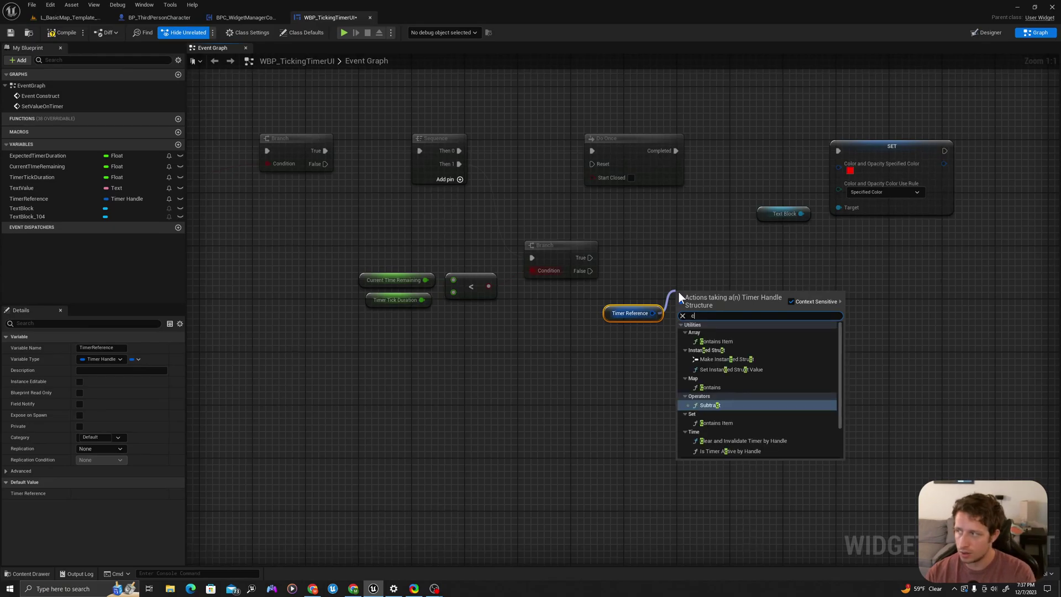
{"action": "type", "text": "lear and"}
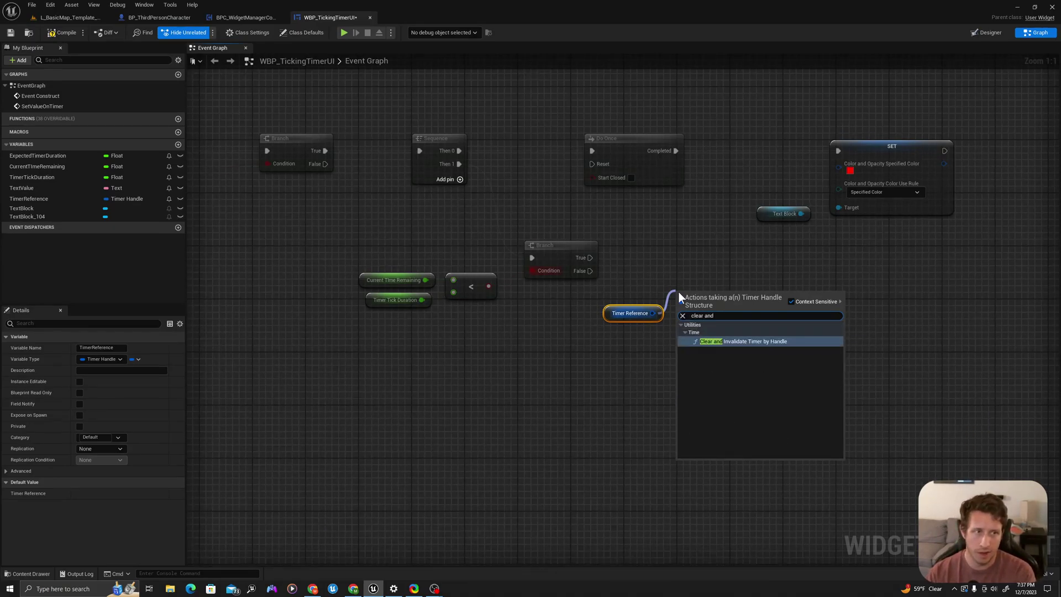
{"action": "key", "text": "Return"}
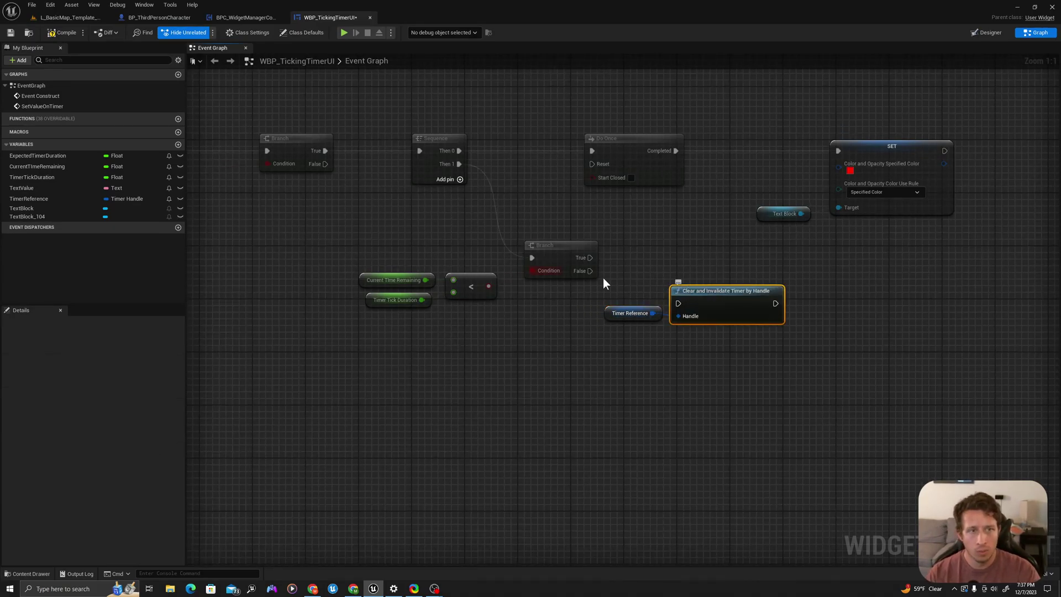
{"action": "left_click_drag", "start_coordinate": [584, 252], "coordinate": [679, 303]}
{"action": "left_click_drag", "start_coordinate": [685, 305], "coordinate": [722, 265]}
{"action": "left_click_drag", "start_coordinate": [639, 315], "coordinate": [638, 289]}
Step: Wrap the SetValueOnTimer node chain in a 'Timer Function' comment and compile
{"action": "left_click_drag", "start_coordinate": [711, 243], "coordinate": [329, 368]}
{"action": "scroll", "coordinate": [863, 317], "scroll_direction": "down", "scroll_amount": 4}
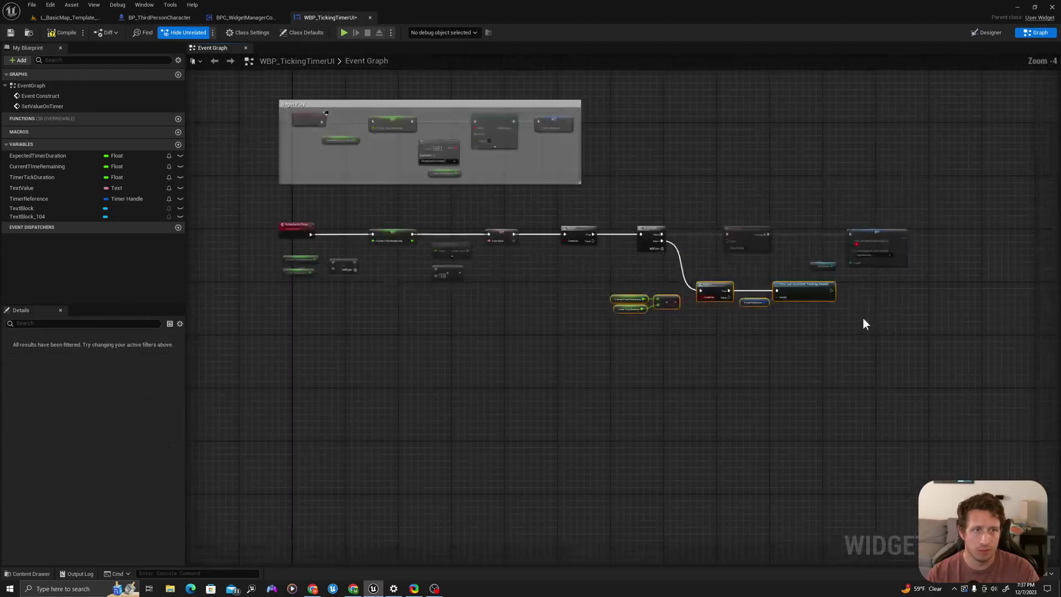
{"action": "left_click_drag", "start_coordinate": [946, 226], "coordinate": [141, 345]}
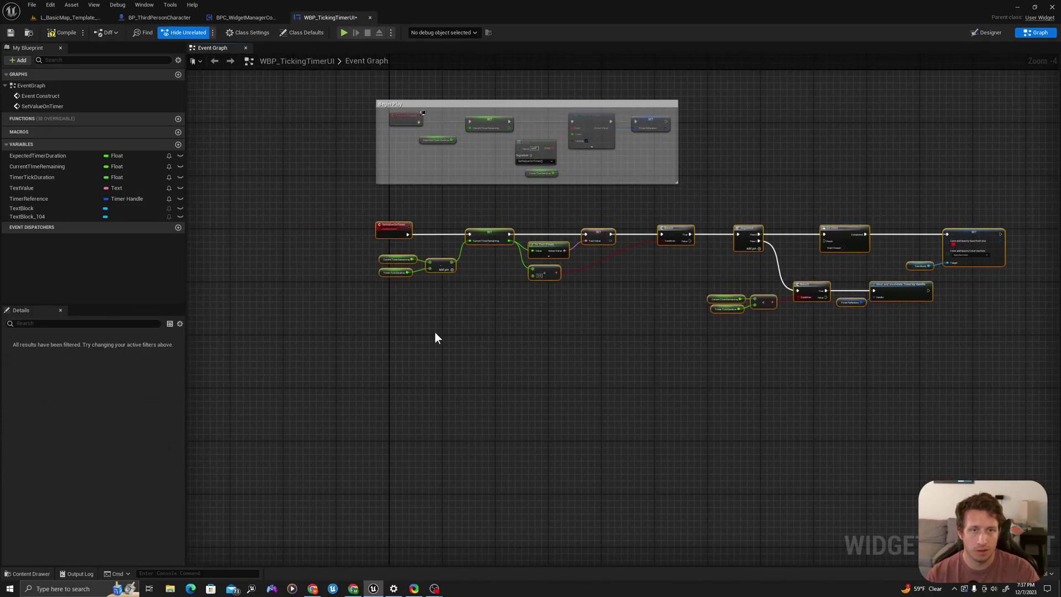
{"action": "type", "text": "c"}
{"action": "type", "text": "T"}
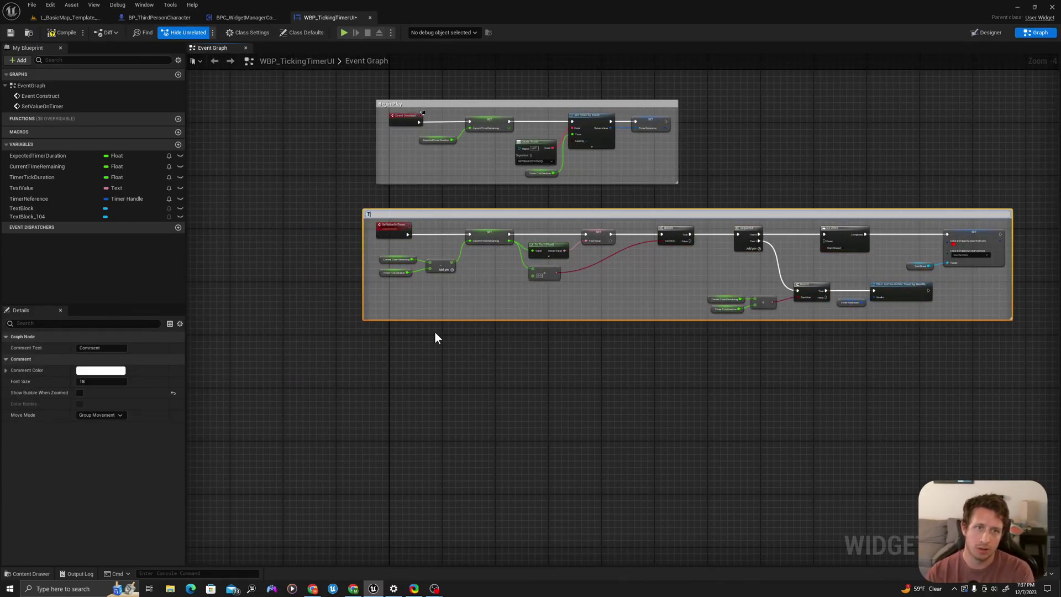
{"action": "type", "text": "imer Function"}
{"action": "key", "text": "Return"}
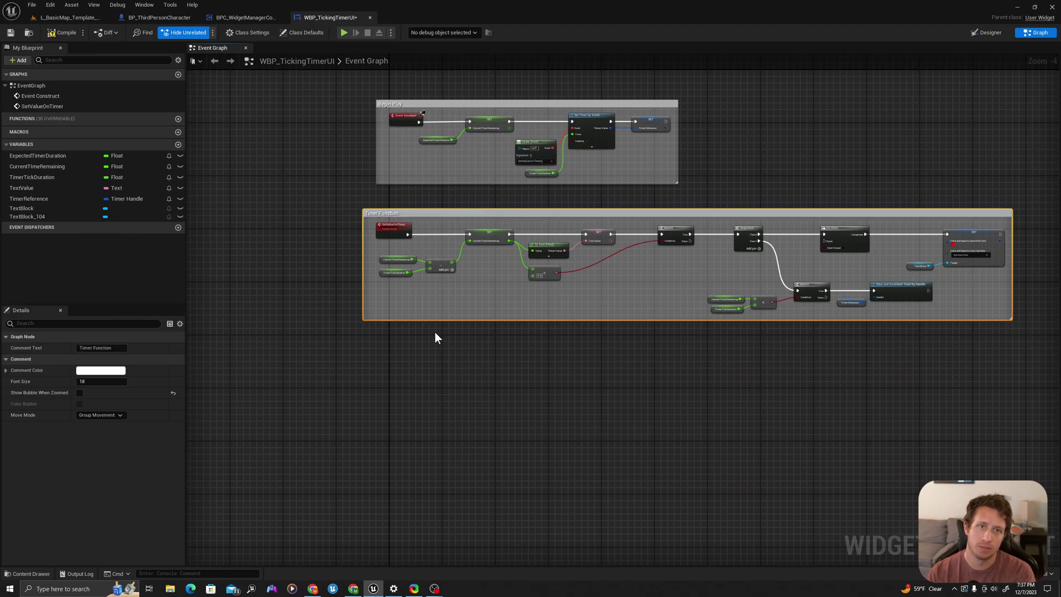
{"action": "left_click", "coordinate": [65, 34]}
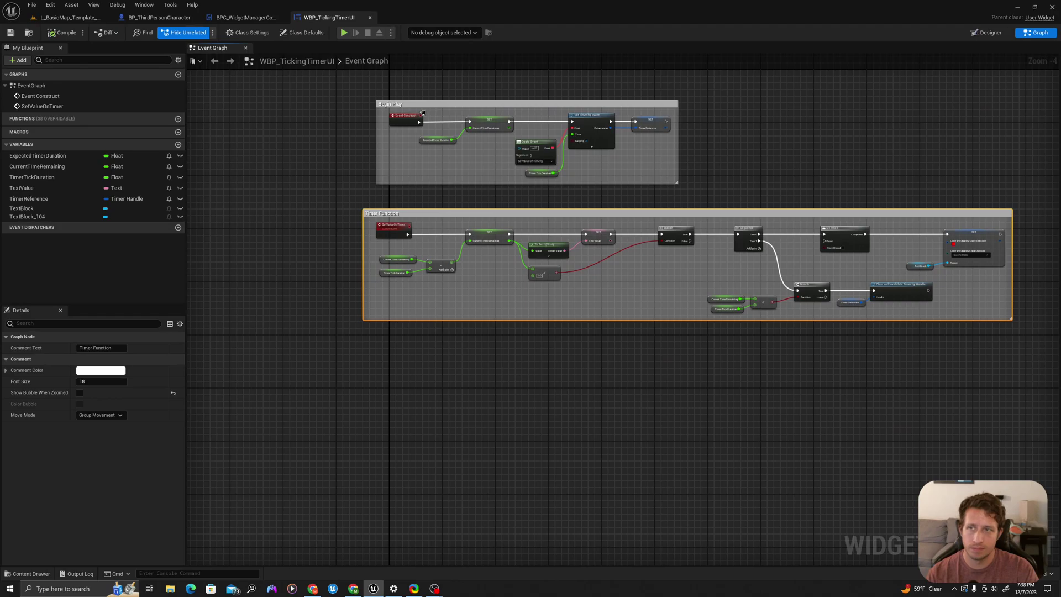
Step: Review the widget creation nodes in BPC_WidgetManagerComponent's event graph
{"action": "left_click", "coordinate": [63, 19]}
{"action": "left_click", "coordinate": [243, 18]}
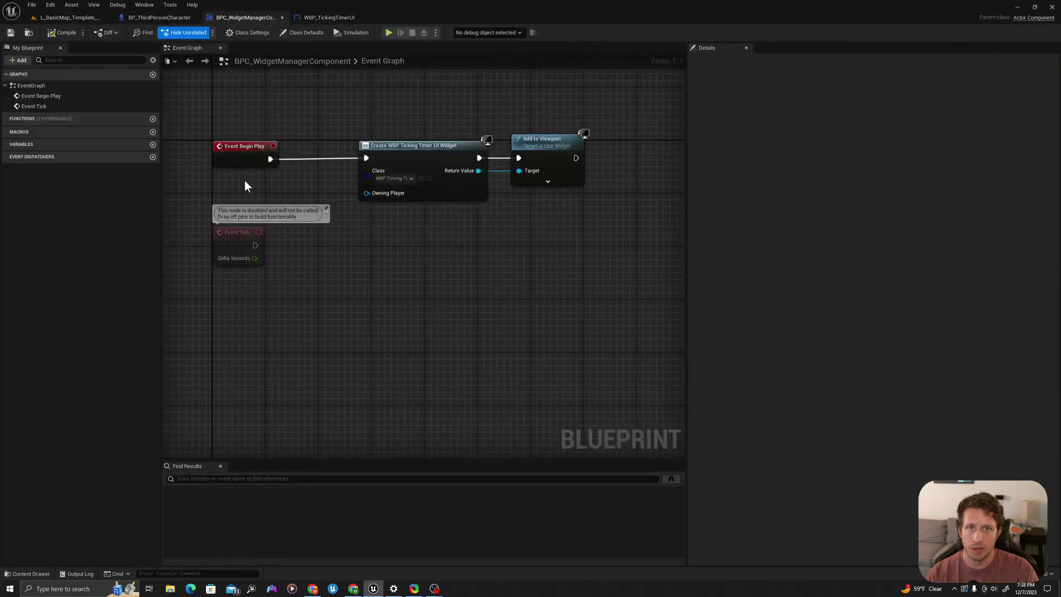
{"action": "left_click_drag", "start_coordinate": [213, 125], "coordinate": [589, 207]}
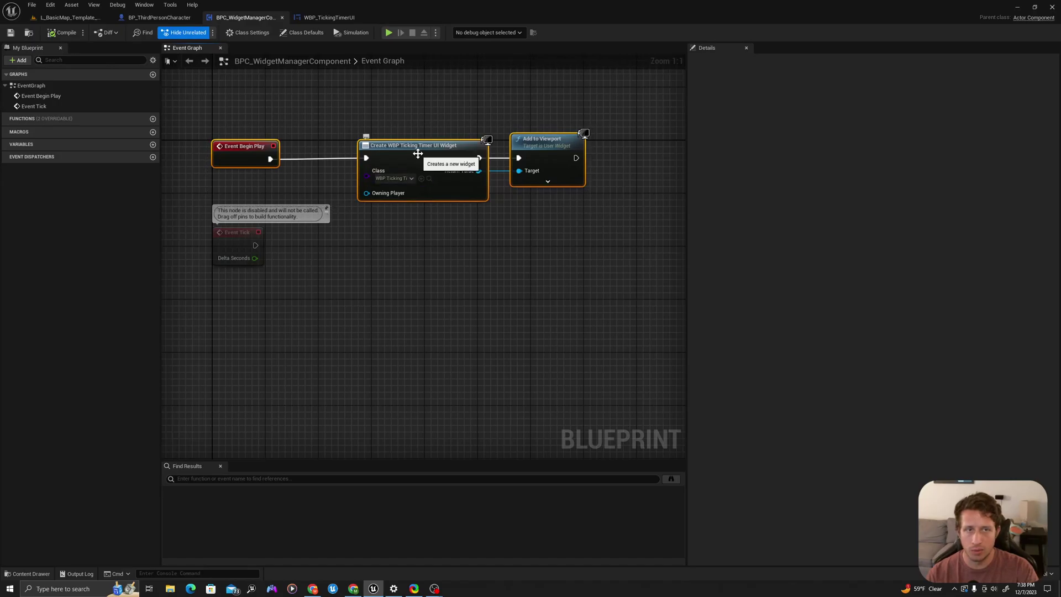
{"action": "left_click", "coordinate": [332, 17]}
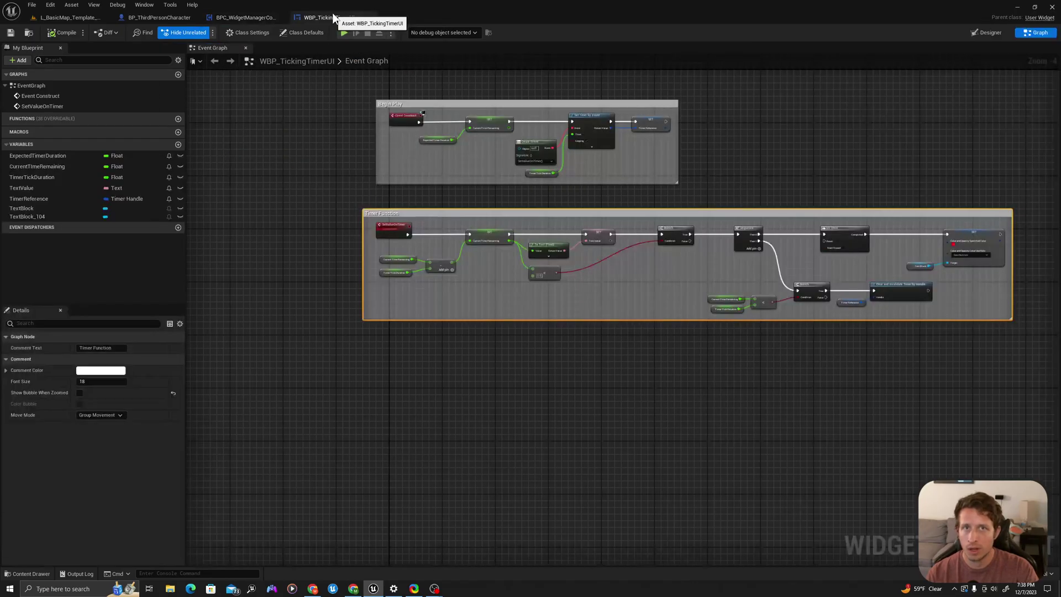
Step: Check the Expected Timer Duration and Timer Tick Duration defaults, then switch to L_BasicMap_Template
{"action": "left_click", "coordinate": [272, 194]}
{"action": "scroll", "coordinate": [424, 117], "scroll_direction": "up", "scroll_amount": 4}
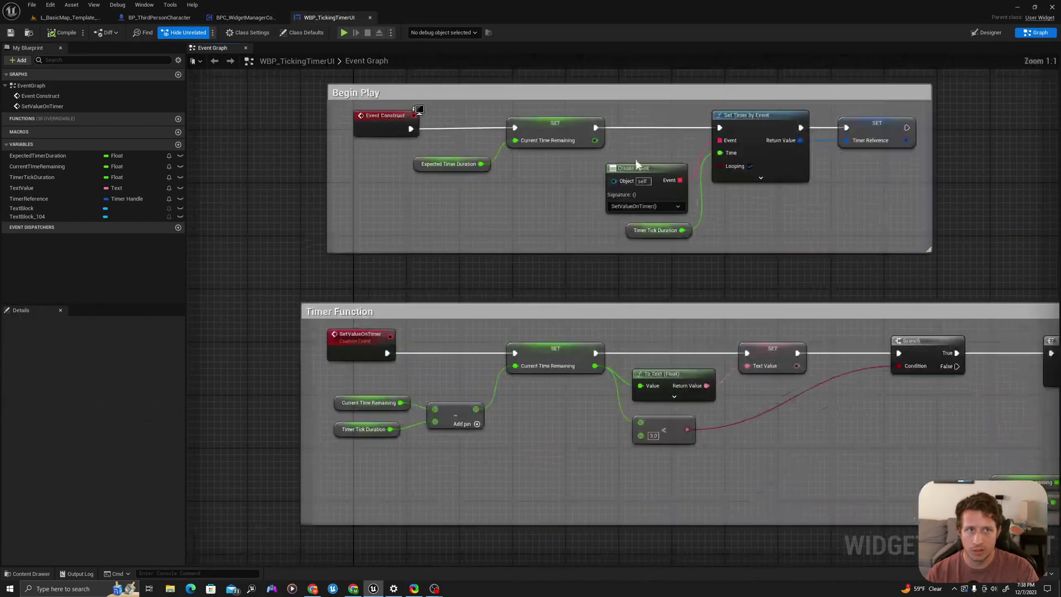
{"action": "left_click", "coordinate": [775, 126]}
{"action": "left_click", "coordinate": [439, 167]}
{"action": "scroll", "coordinate": [290, 143], "scroll_direction": "down", "scroll_amount": 3}
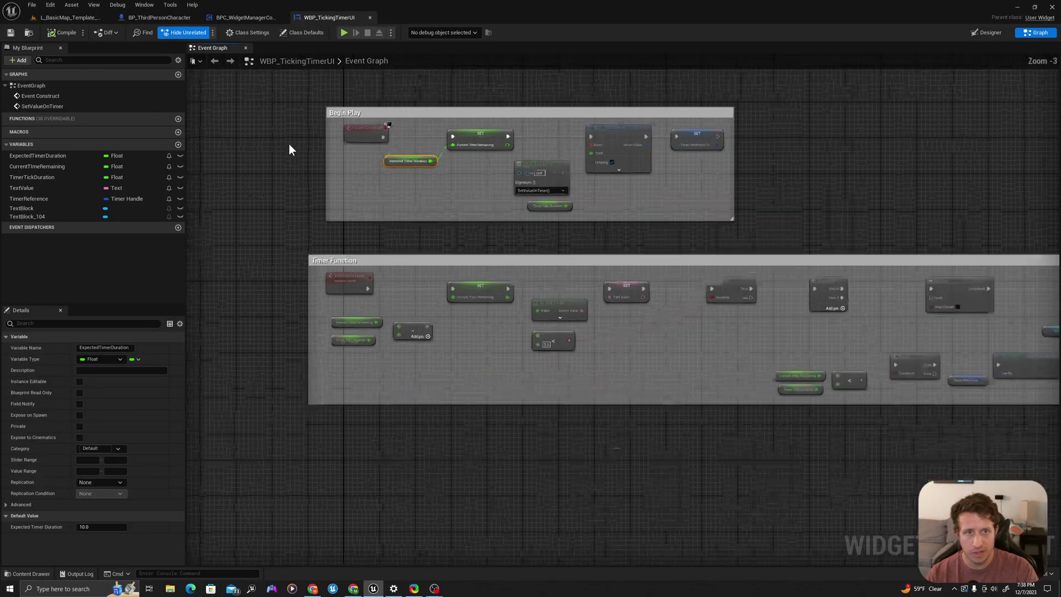
{"action": "scroll", "coordinate": [474, 318], "scroll_direction": "up", "scroll_amount": 3}
{"action": "right_click_drag", "start_coordinate": [475, 318], "coordinate": [420, 299]}
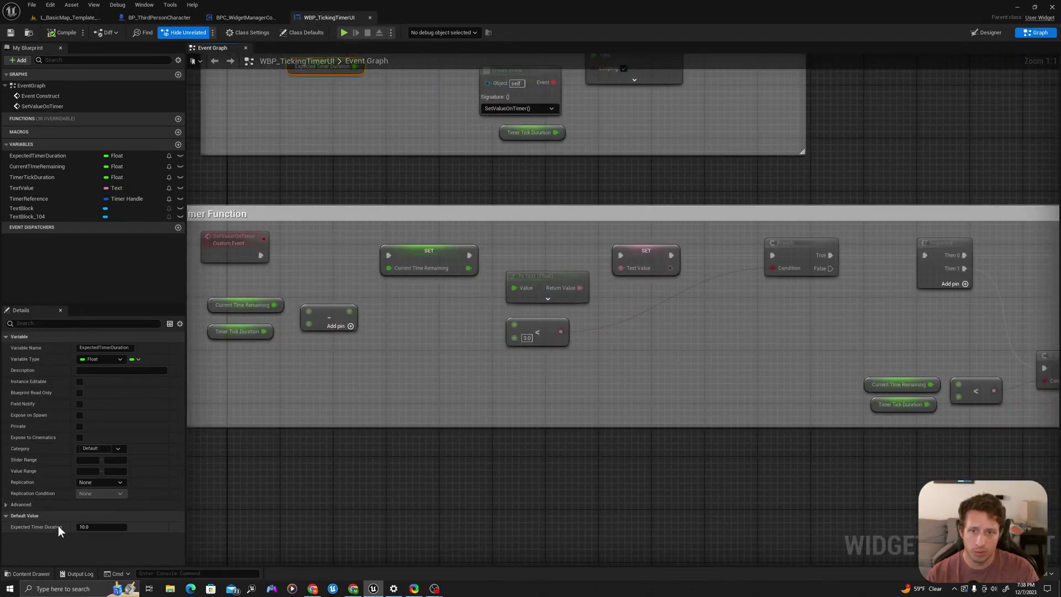
{"action": "left_click", "coordinate": [513, 135]}
{"action": "scroll", "coordinate": [431, 152], "scroll_direction": "down", "scroll_amount": 2}
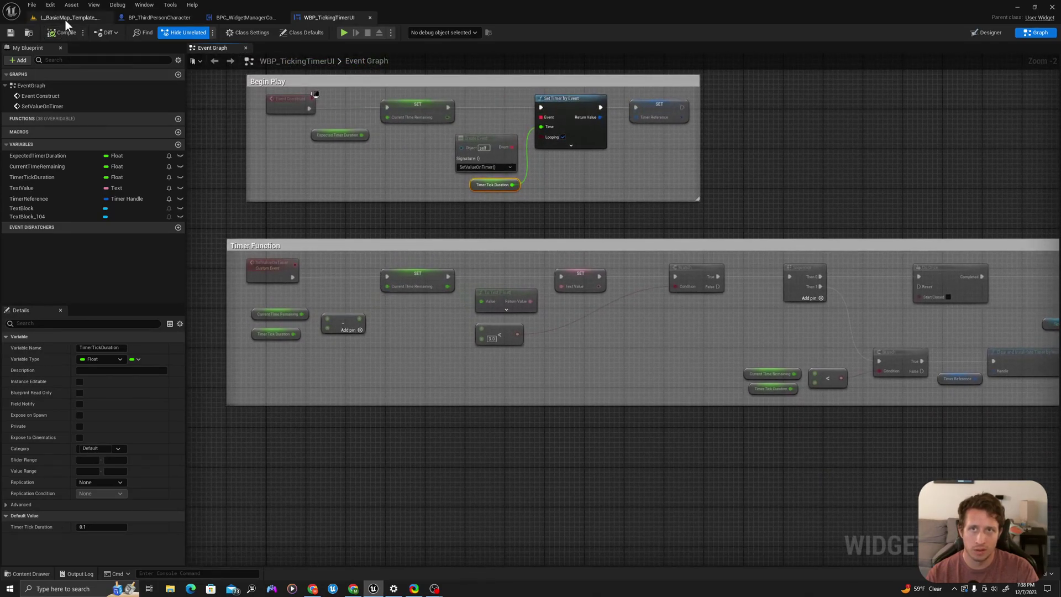
{"action": "left_click", "coordinate": [65, 17]}
Step: Play the level, walking toward the screen while the timer counts down to 0
{"action": "right_click", "coordinate": [464, 509]}
{"action": "left_click", "coordinate": [496, 502]}
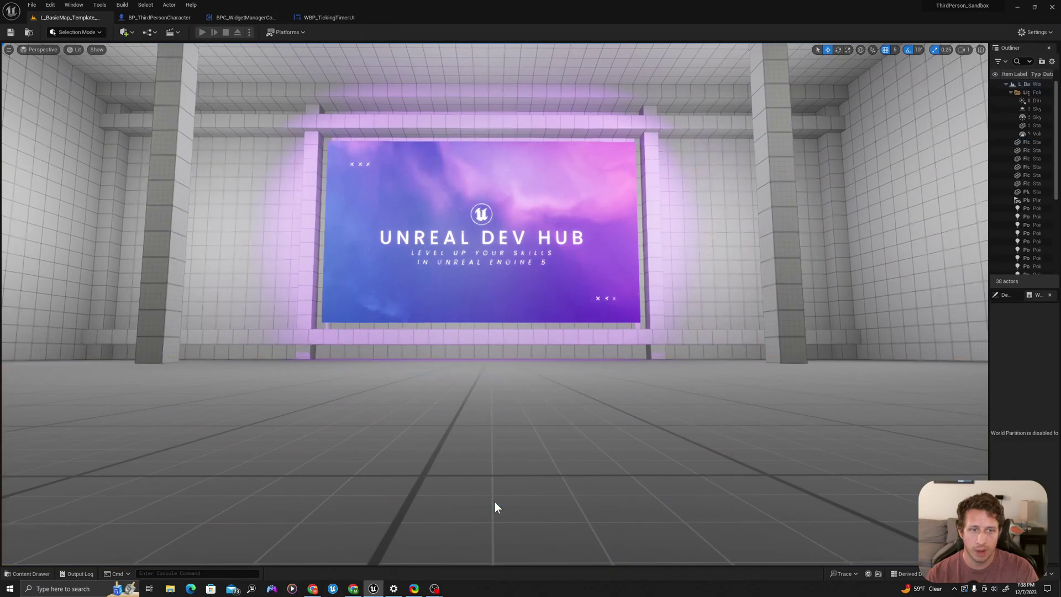
{"action": "key", "text": "w"}
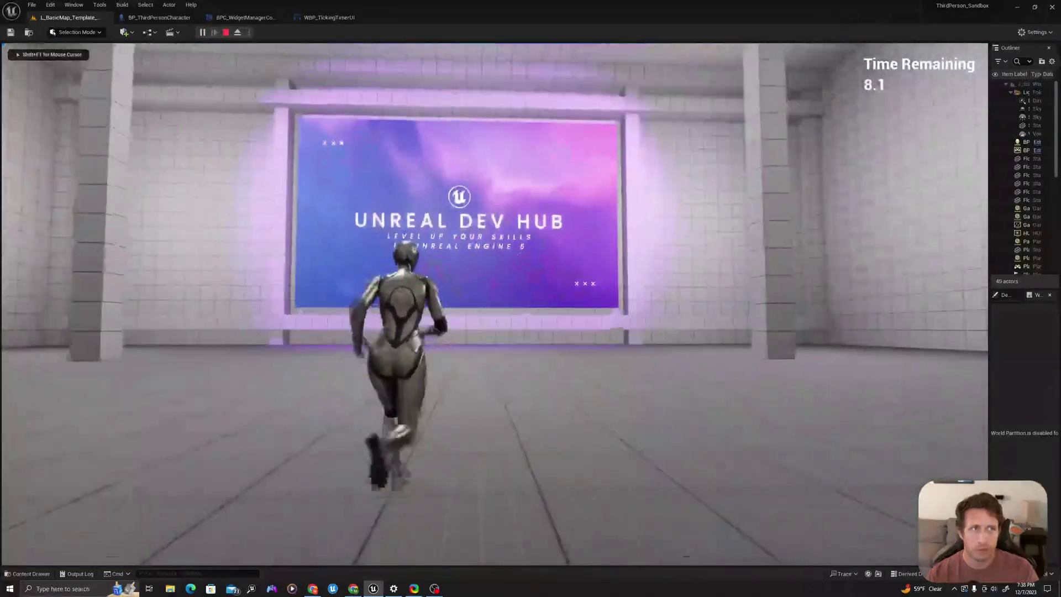
{"action": "key", "text": "w"}
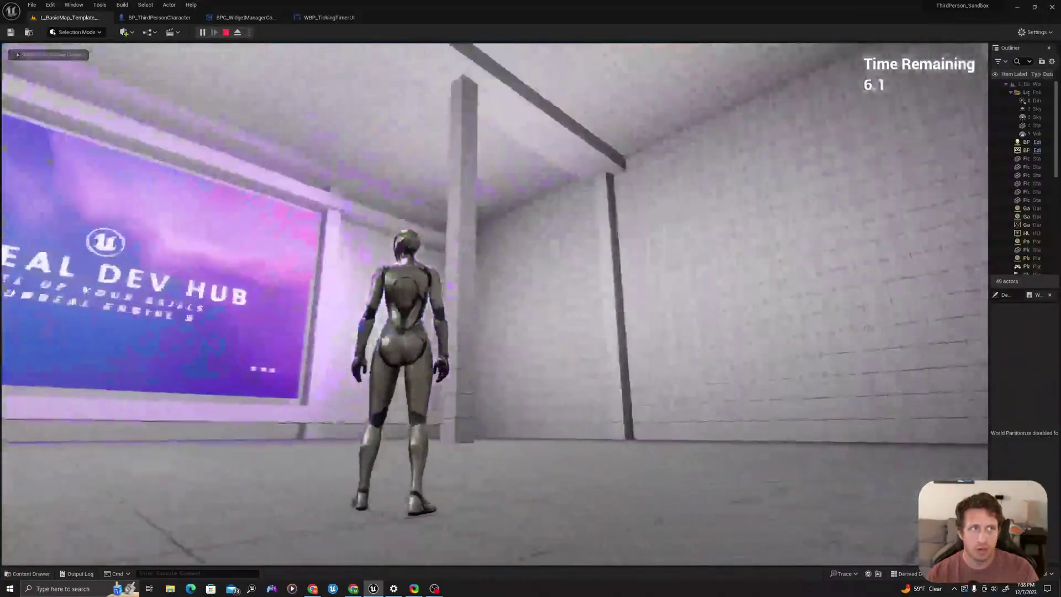
{"action": "key", "text": "w"}
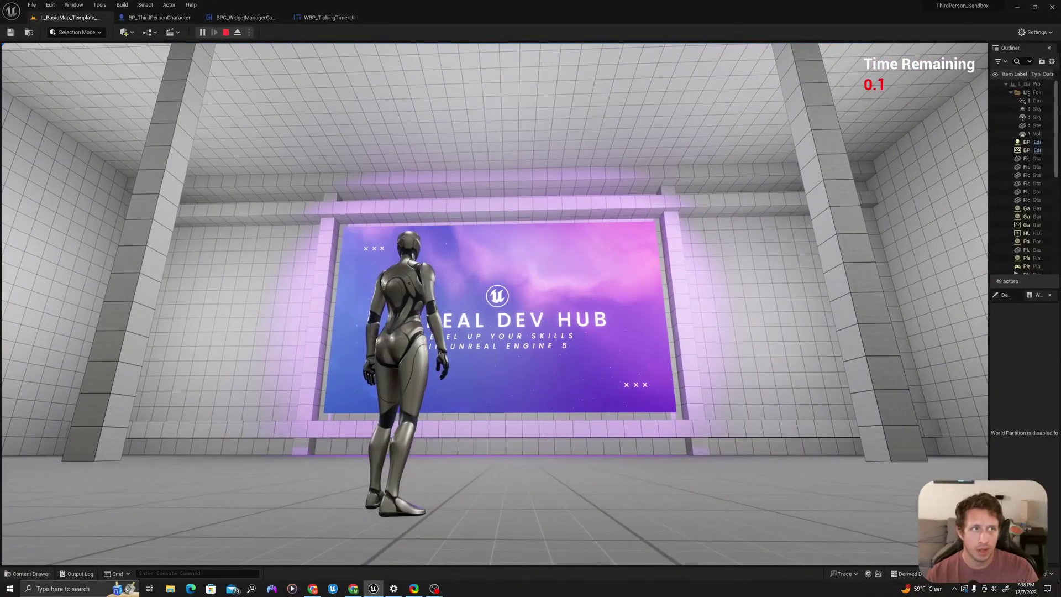
{"action": "key", "text": "w"}
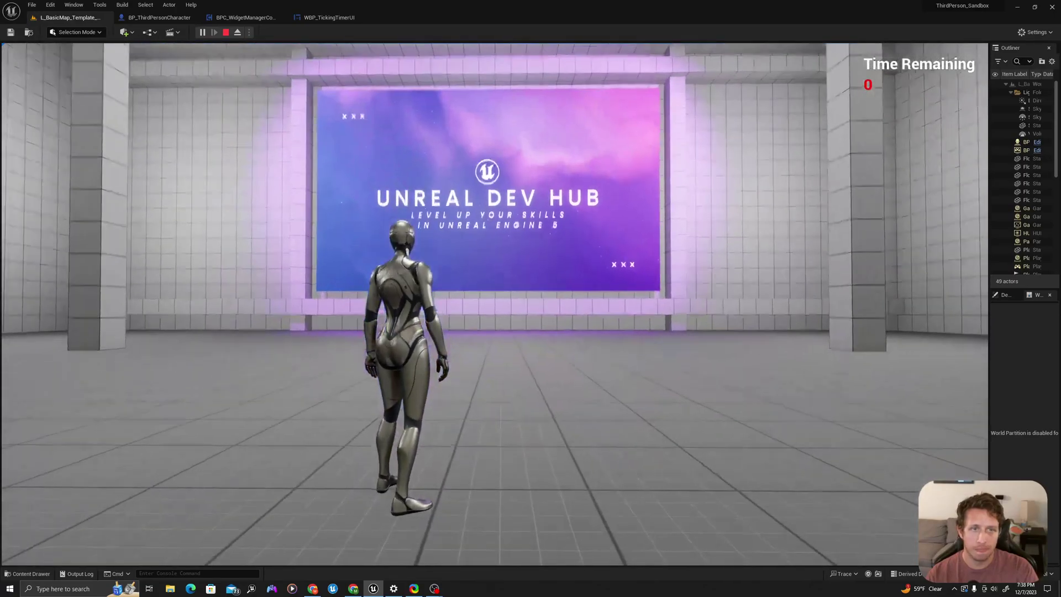
{"action": "key", "text": "grave"}
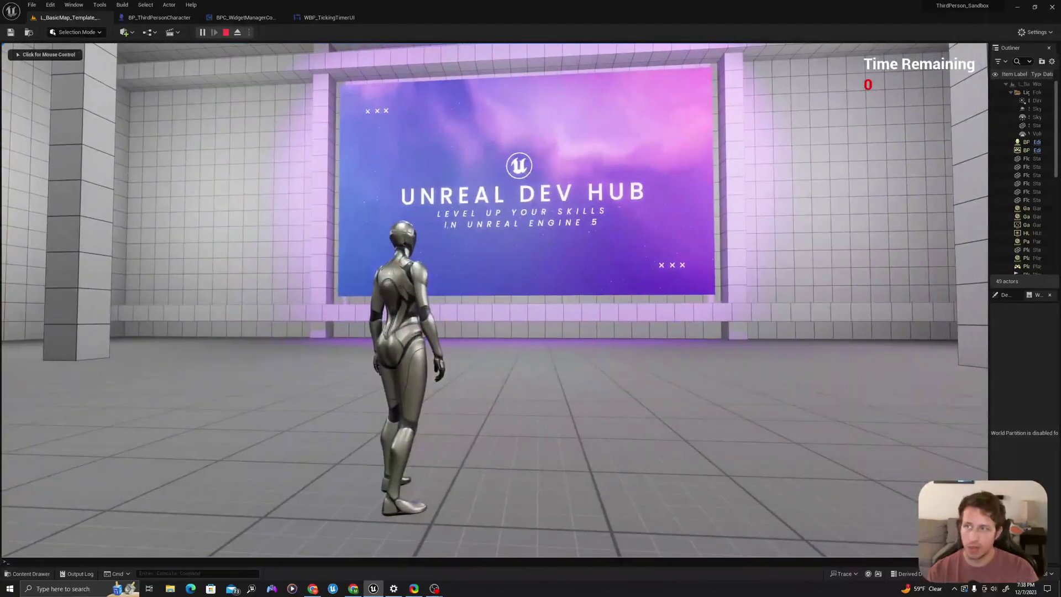